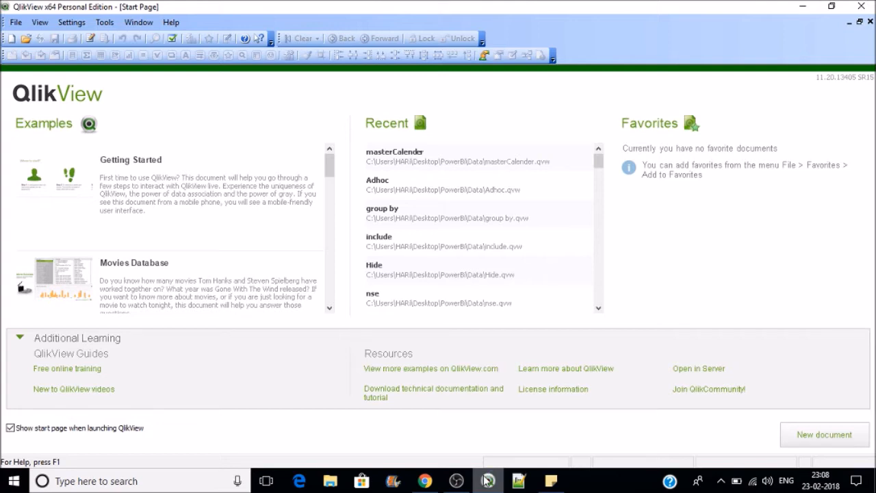
Step: Create a new blank QlikView document and save it as SectionAccess.qvw in the Data folder
{"action": "left_click", "coordinate": [11, 39]}
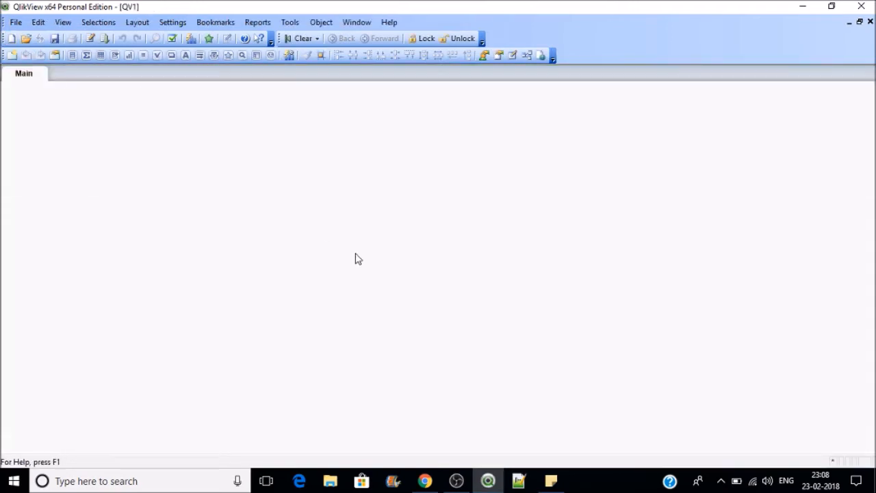
{"action": "key", "text": "ctrl+s"}
{"action": "type", "text": "S"}
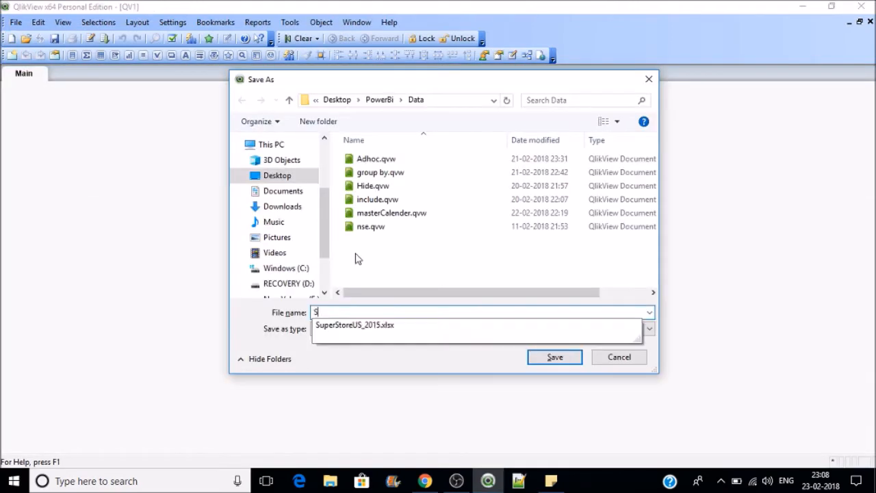
{"action": "type", "text": "ect"}
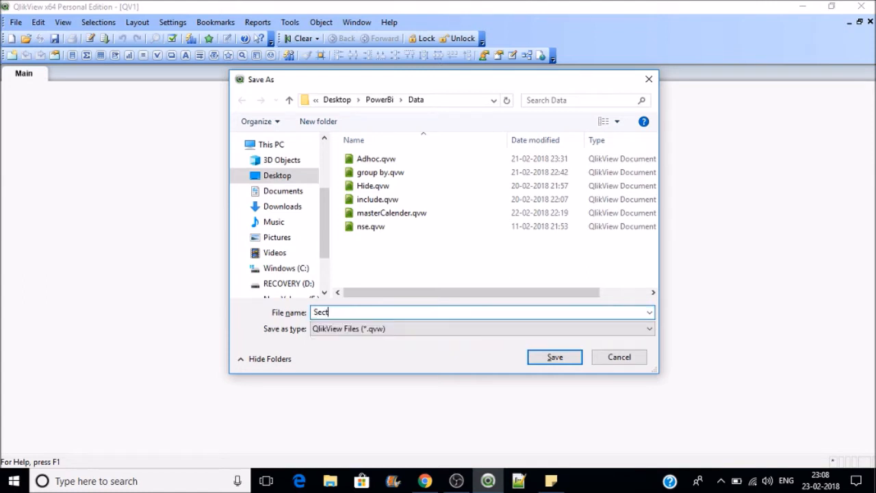
{"action": "type", "text": "ionAccess"}
{"action": "key", "text": "Return"}
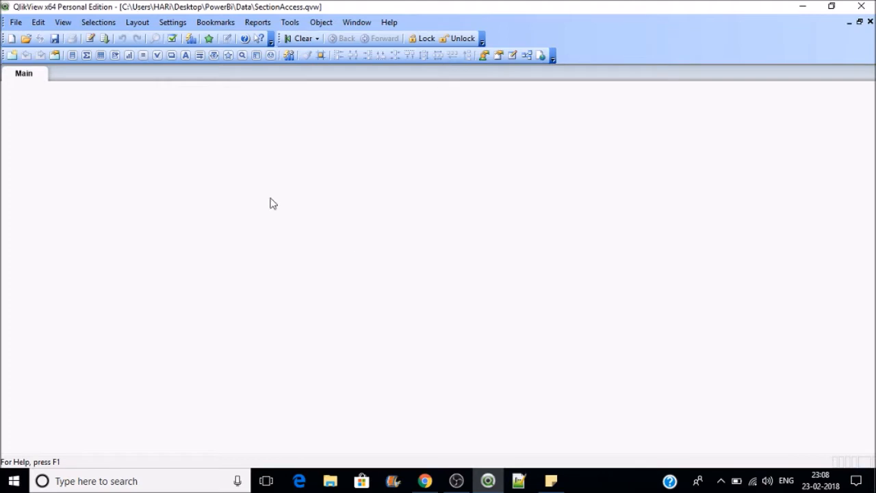
Step: Add a LOAD of the Orders sheet from SuperStoreUS_2015.xlsx, with embedded labels, to the script
{"action": "left_click", "coordinate": [89, 38]}
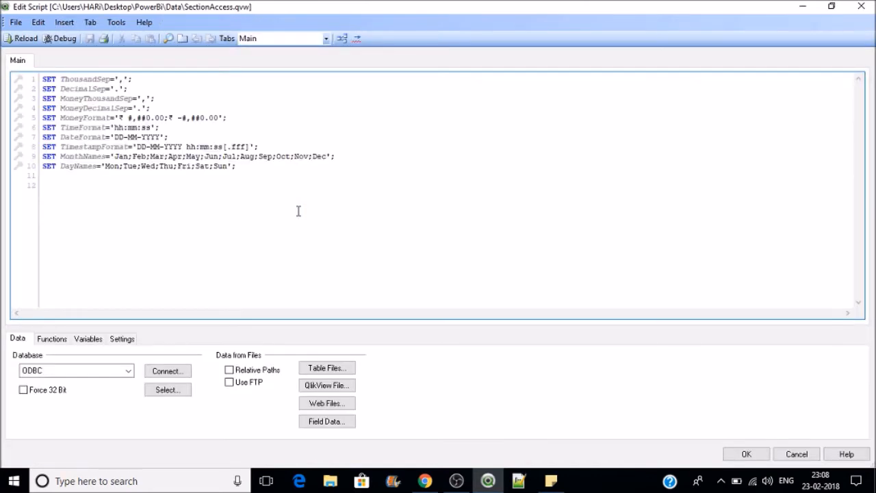
{"action": "left_click", "coordinate": [334, 367]}
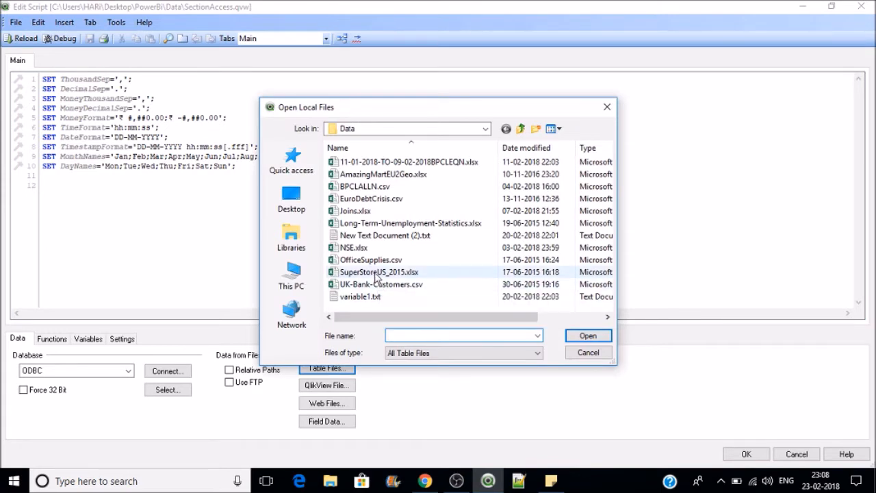
{"action": "left_click", "coordinate": [378, 274]}
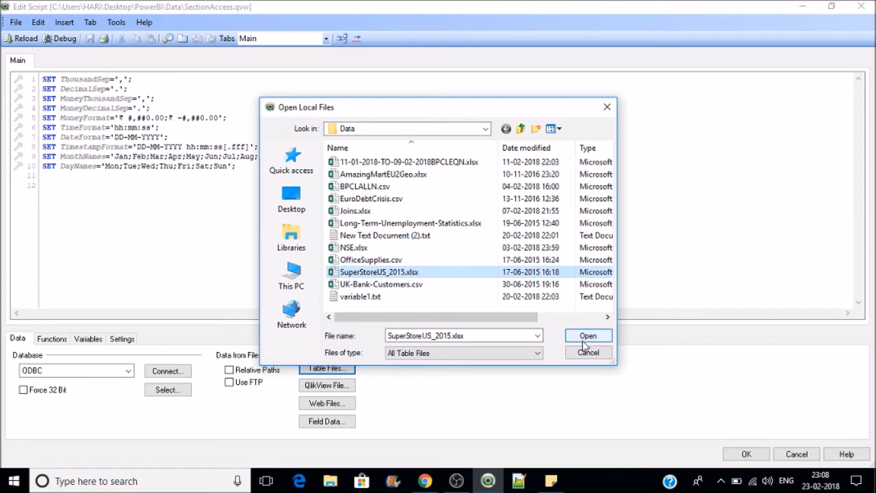
{"action": "left_click", "coordinate": [583, 341]}
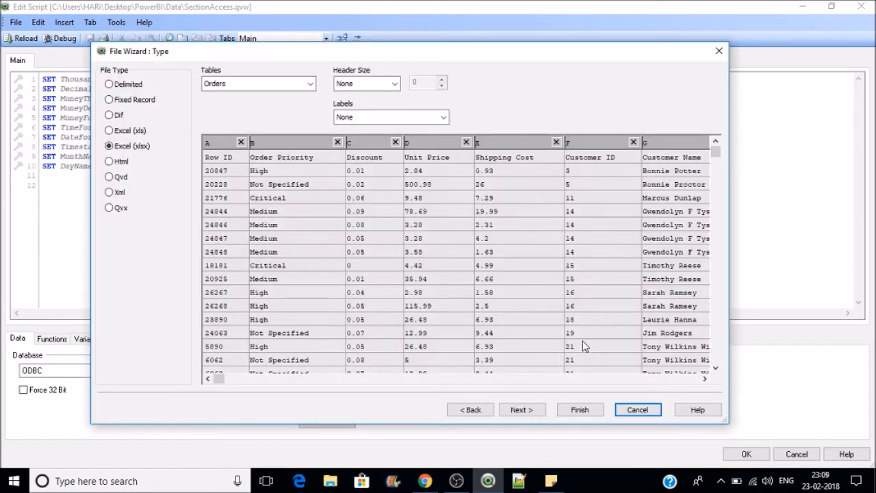
{"action": "left_click", "coordinate": [376, 117]}
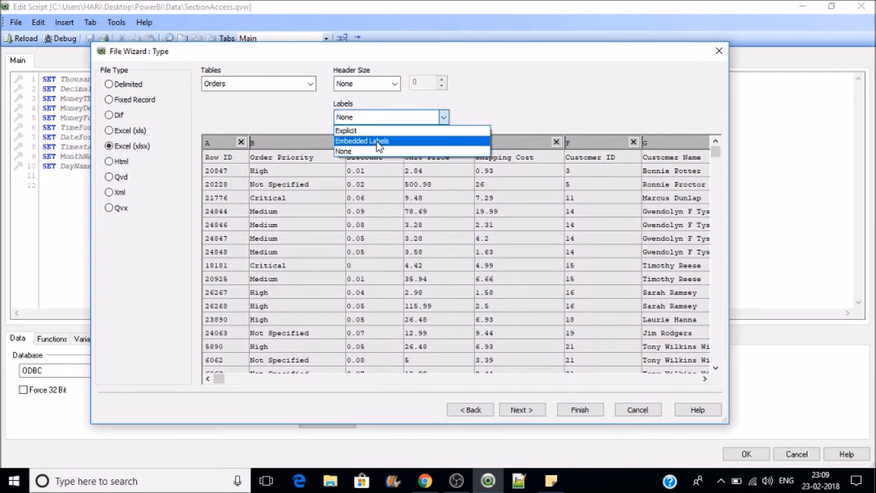
{"action": "left_click", "coordinate": [379, 141]}
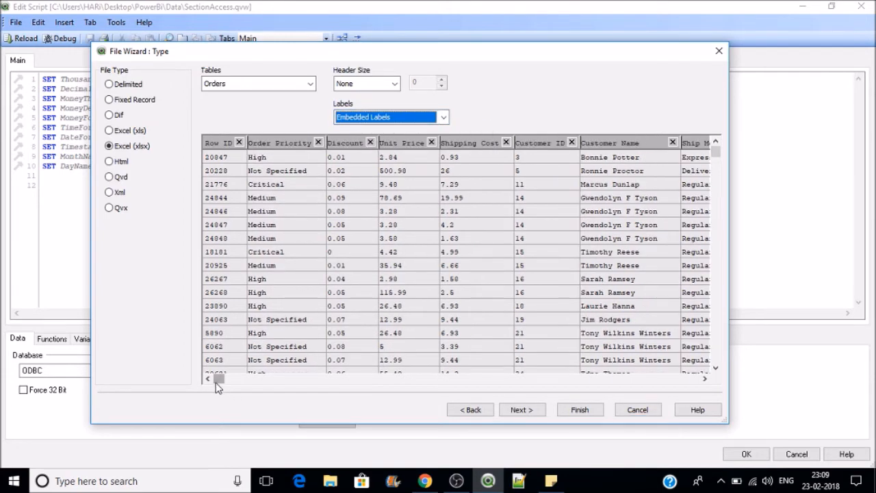
{"action": "left_click_drag", "start_coordinate": [216, 379], "coordinate": [473, 422]}
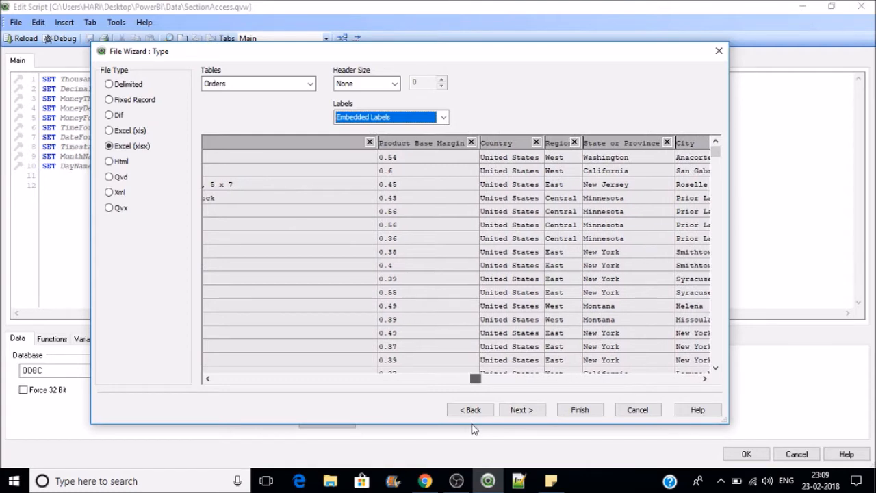
{"action": "left_click", "coordinate": [581, 411]}
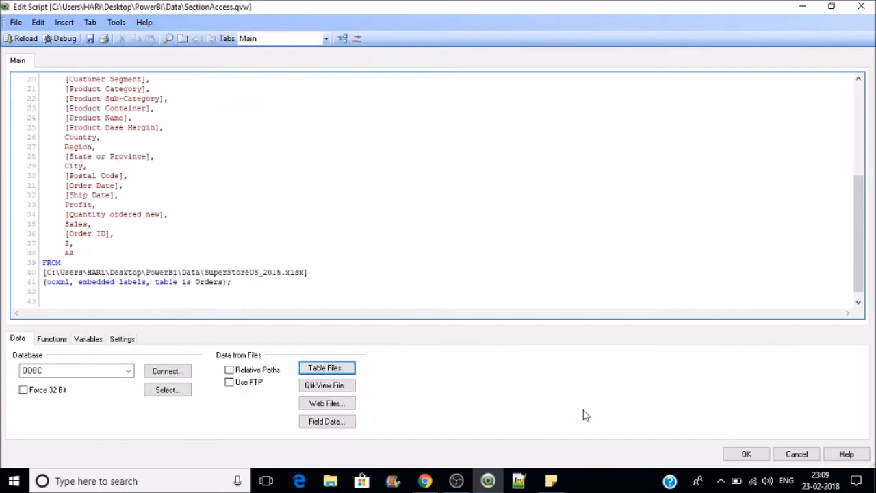
Step: Reload the Orders data, add a Region listbox to the Main sheet, and save the document
{"action": "left_click", "coordinate": [31, 37]}
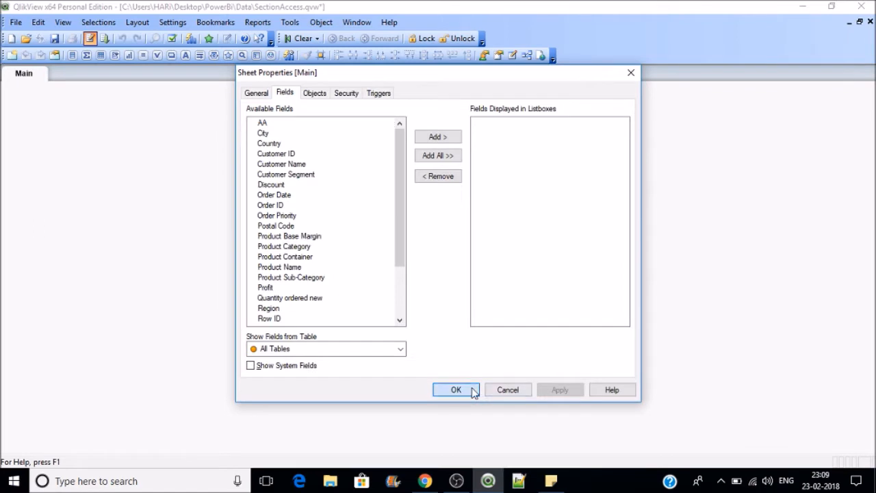
{"action": "left_click", "coordinate": [456, 389]}
{"action": "right_click", "coordinate": [75, 154]}
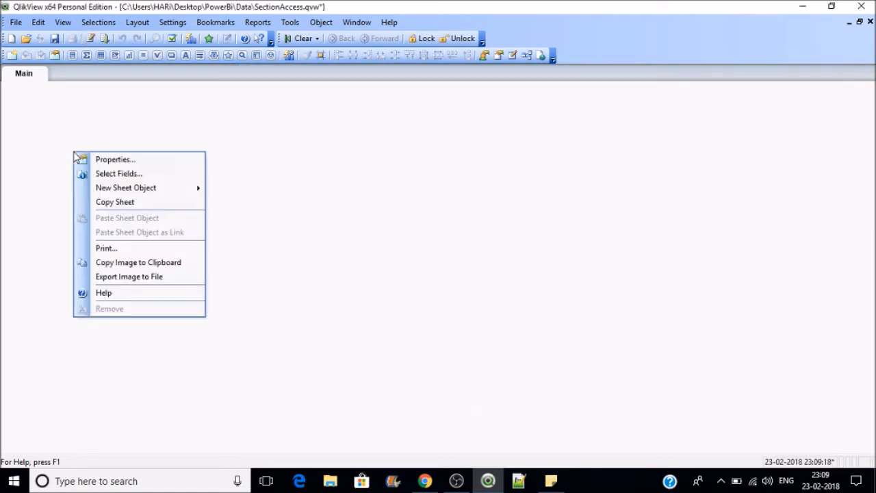
{"action": "left_click", "coordinate": [117, 161]}
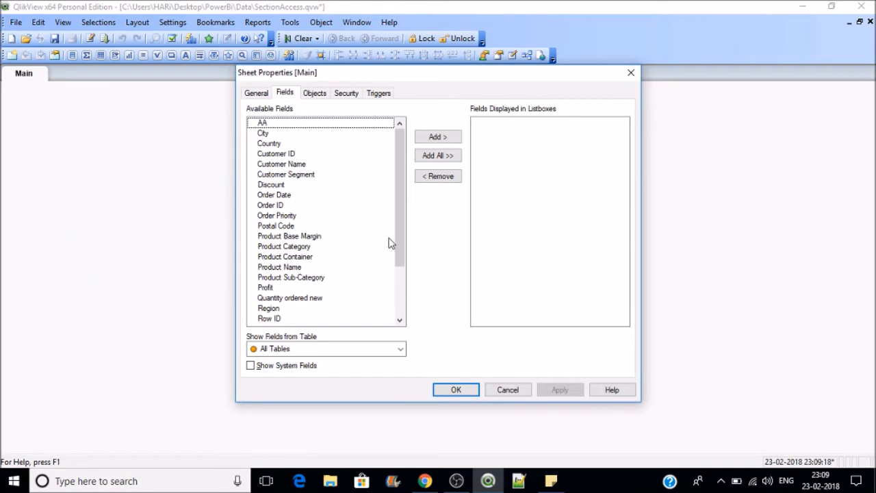
{"action": "mouse_move", "coordinate": [399, 243]}
{"action": "left_mouse_down"}
{"action": "mouse_move", "coordinate": [402, 307]}
{"action": "mouse_move", "coordinate": [402, 258]}
{"action": "left_mouse_up"}
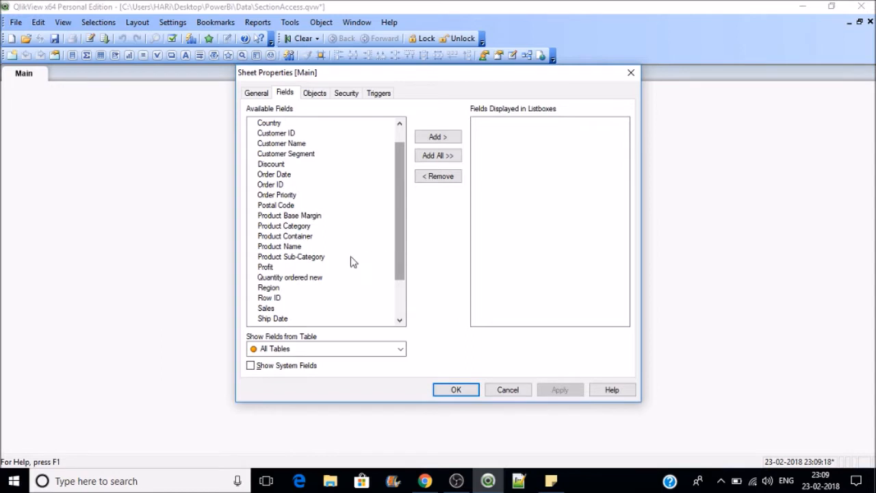
{"action": "left_click", "coordinate": [274, 289]}
{"action": "double_click", "coordinate": [274, 289]}
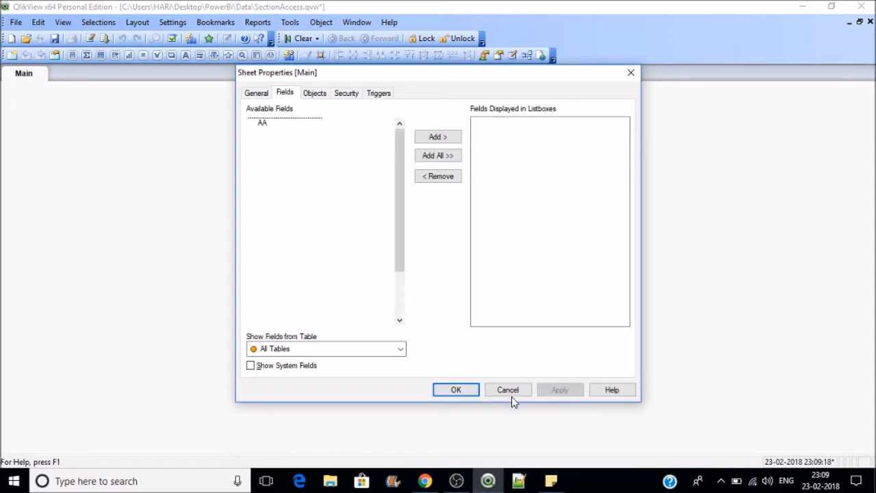
{"action": "left_click", "coordinate": [453, 391]}
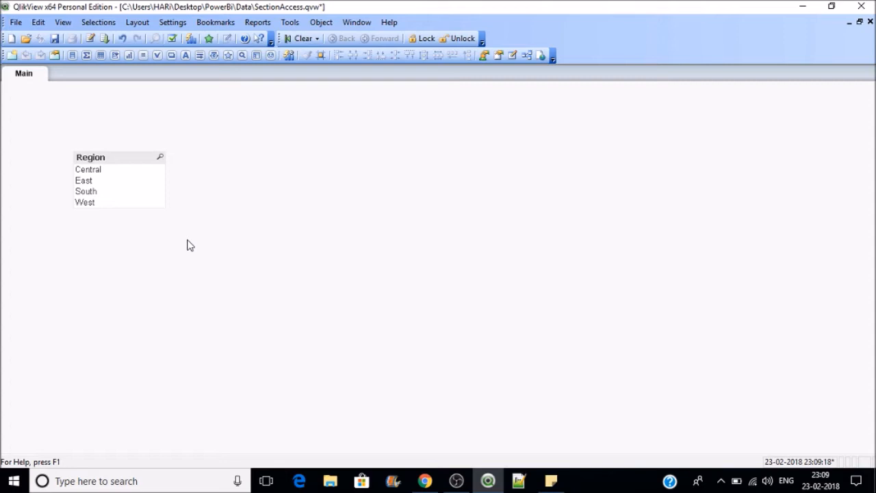
{"action": "key", "text": "ctrl+s"}
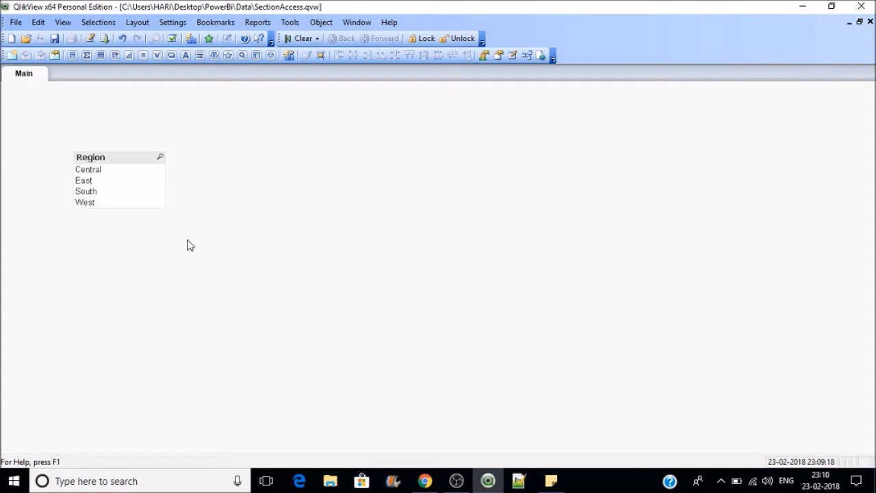
{"action": "left_click", "coordinate": [90, 38]}
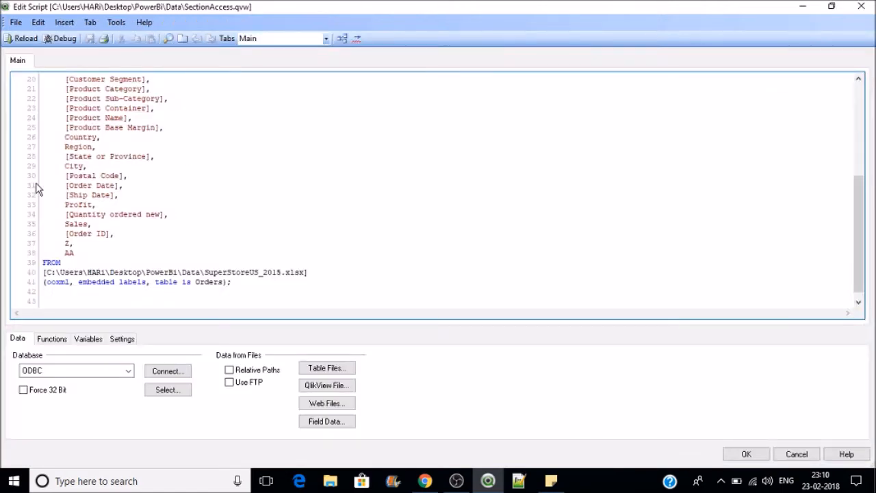
Step: Rewrite the script's Region field as Upper(Region) as REGION
{"action": "left_click", "coordinate": [64, 147]}
{"action": "type", "text": "Upper("}
{"action": "key", "text": "Right"}
{"action": "key", "text": "Right"}
{"action": "key", "text": "Right"}
{"action": "key", "text": "Right"}
{"action": "key", "text": "Right"}
{"action": "key", "text": "Right"}
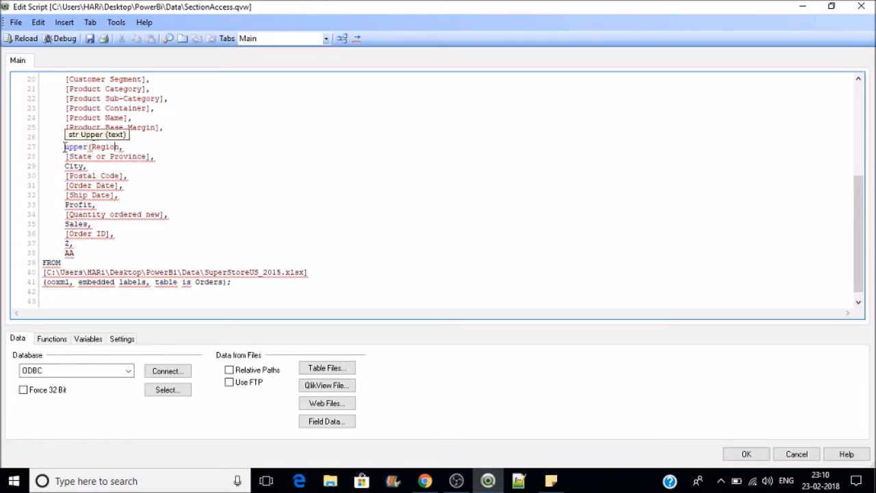
{"action": "type", "text": ") as R"}
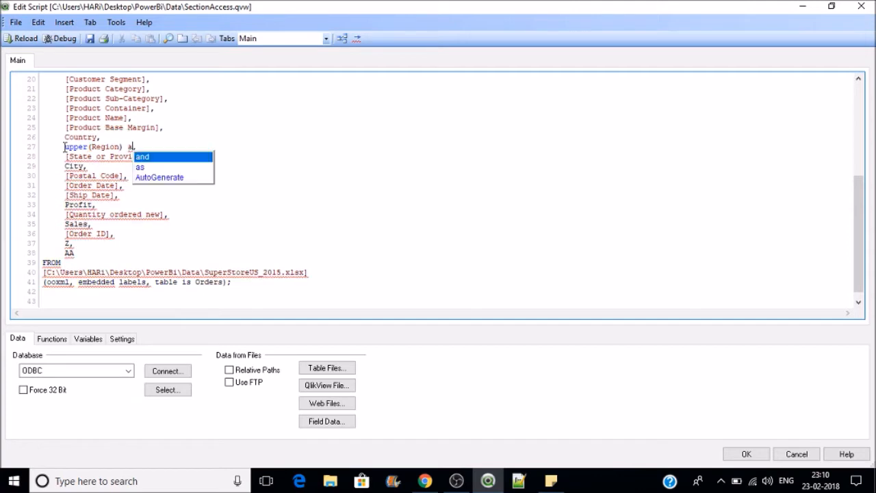
{"action": "type", "text": "EGION"}
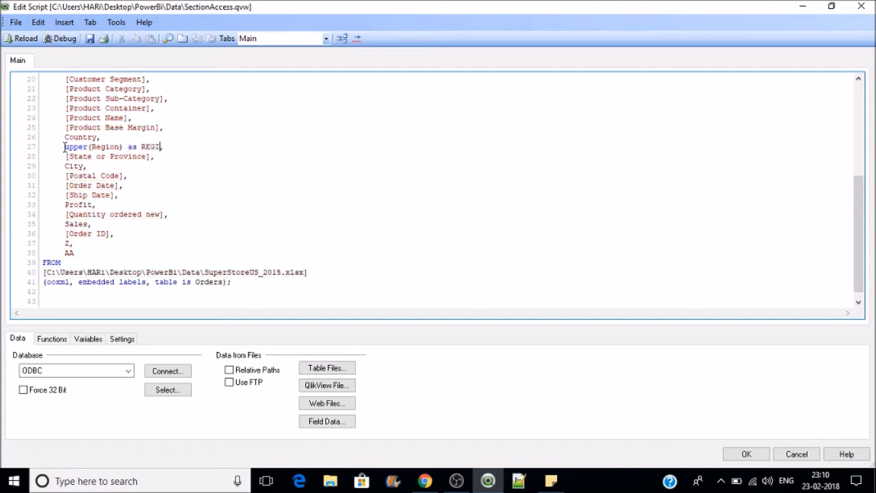
{"action": "left_click", "coordinate": [64, 147]}
{"action": "left_click_drag", "start_coordinate": [856, 253], "coordinate": [856, 163]}
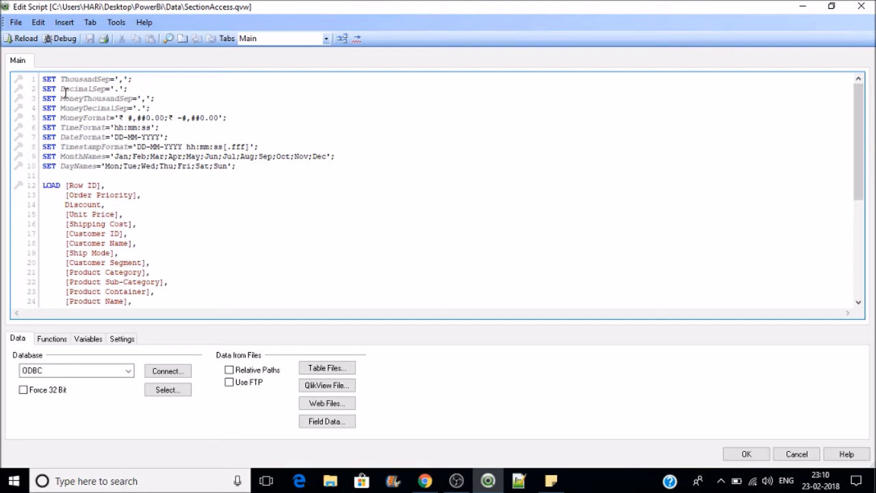
Step: Create a Hidden Script tab protected by a password, entering and confirming the password
{"action": "left_click", "coordinate": [16, 23]}
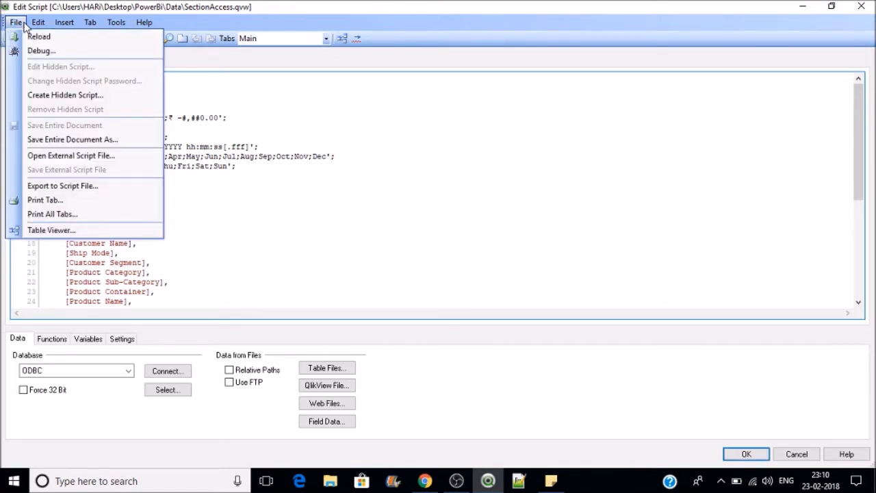
{"action": "left_click", "coordinate": [340, 125]}
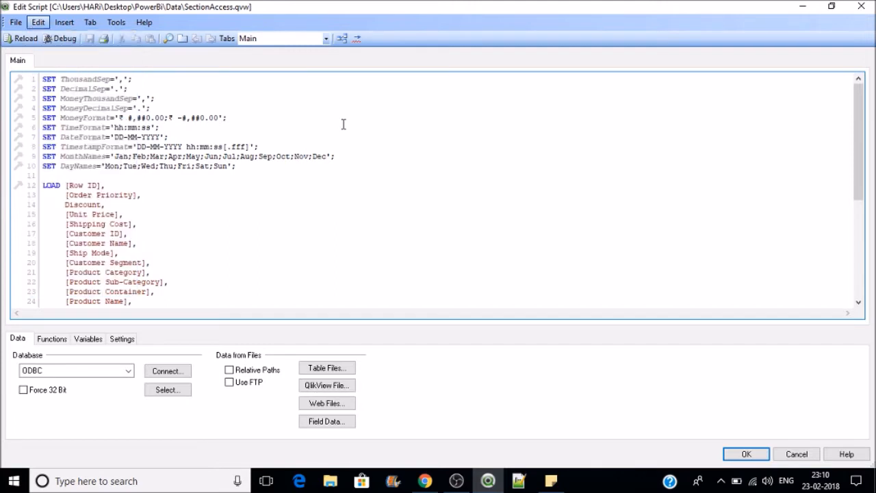
{"action": "left_click", "coordinate": [15, 22]}
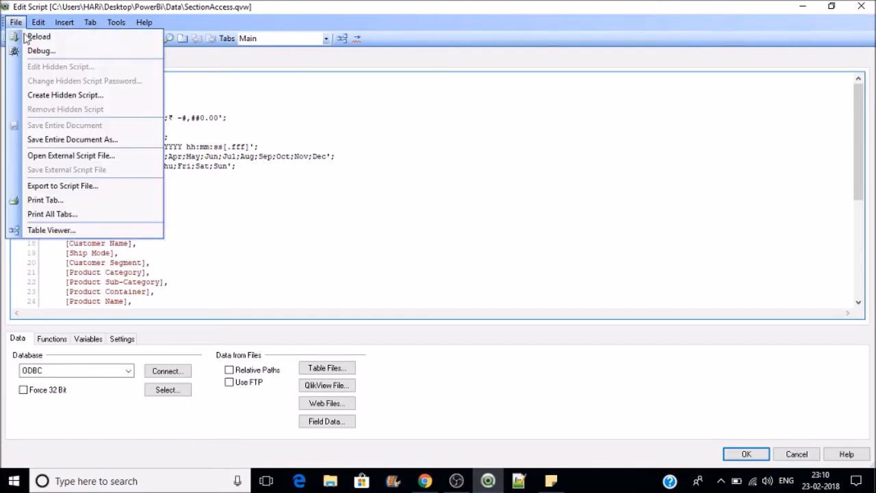
{"action": "left_click", "coordinate": [70, 100]}
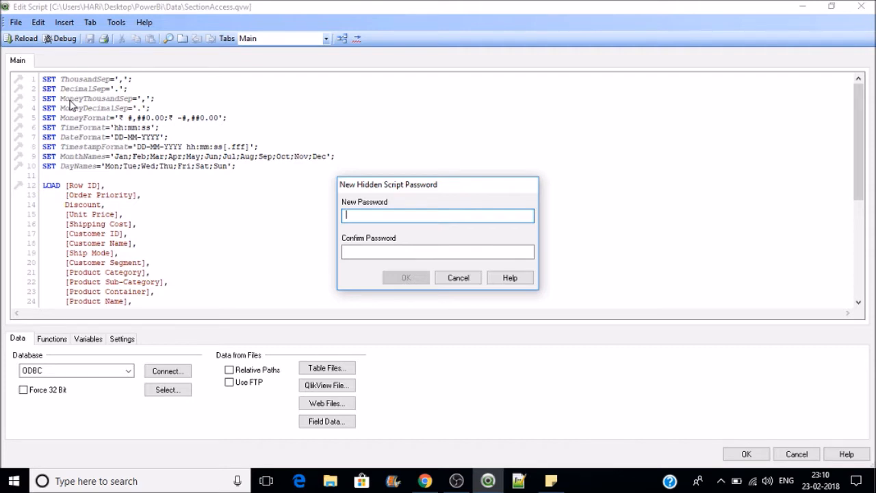
{"action": "type", "text": "●●●●●●●"}
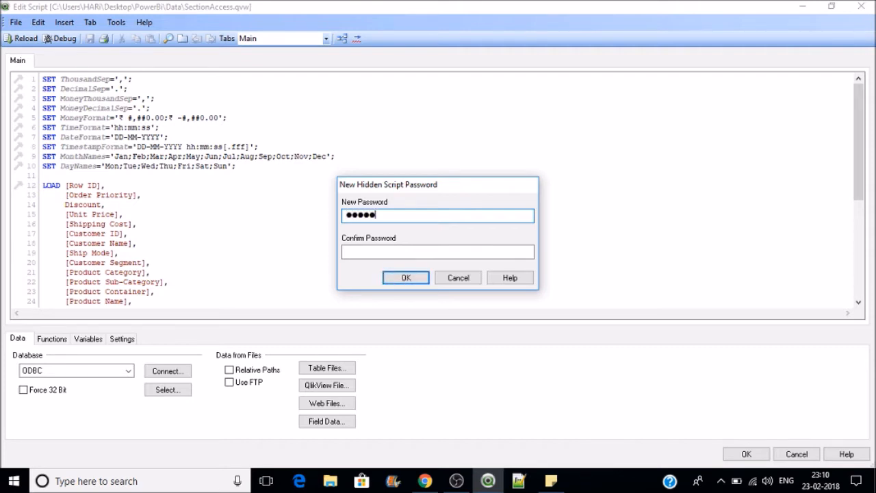
{"action": "type", "text": "●"}
{"action": "key", "text": "Tab"}
{"action": "type", "text": "●●●●"}
{"action": "type", "text": "***"}
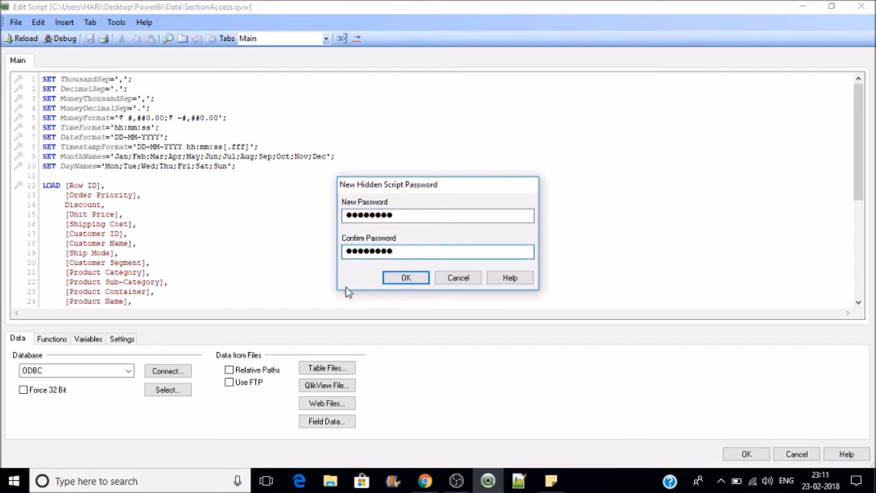
{"action": "left_click", "coordinate": [406, 278]}
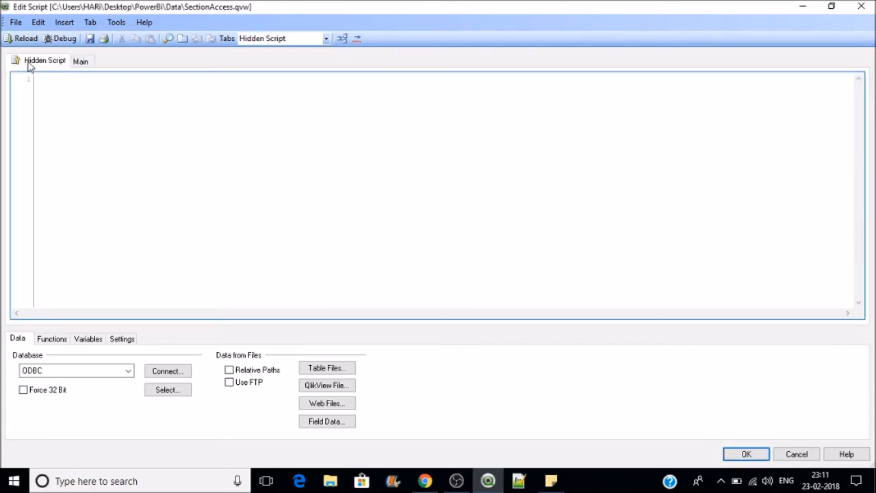
Step: Insert an inline Section Access table in the hidden script using USERID and PASSWORD fields
{"action": "left_click", "coordinate": [56, 66]}
{"action": "left_click", "coordinate": [65, 24]}
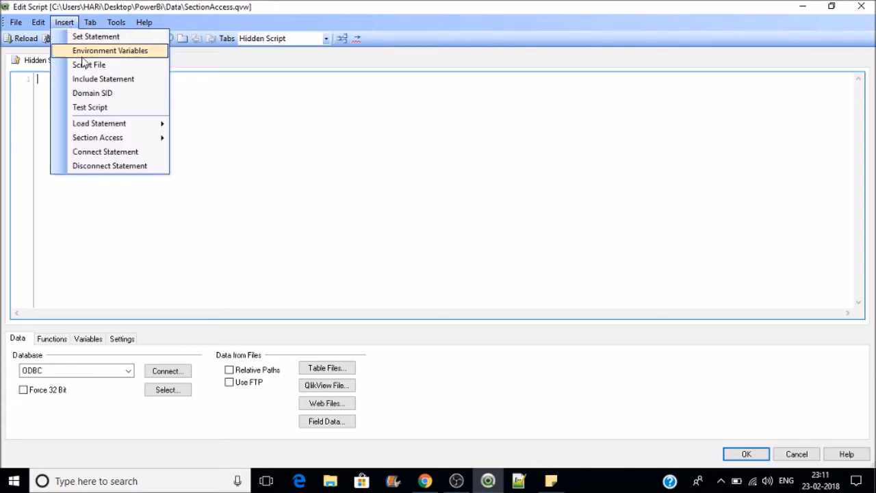
{"action": "mouse_move", "coordinate": [122, 142]}
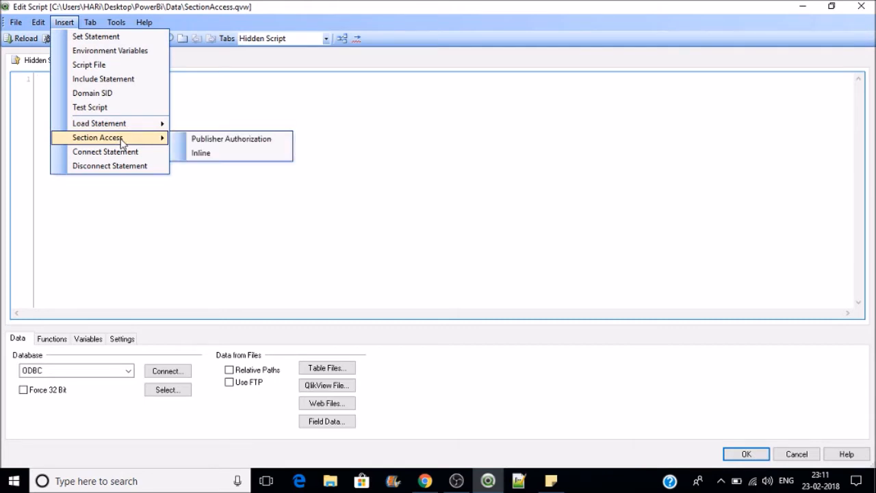
{"action": "left_click", "coordinate": [197, 155]}
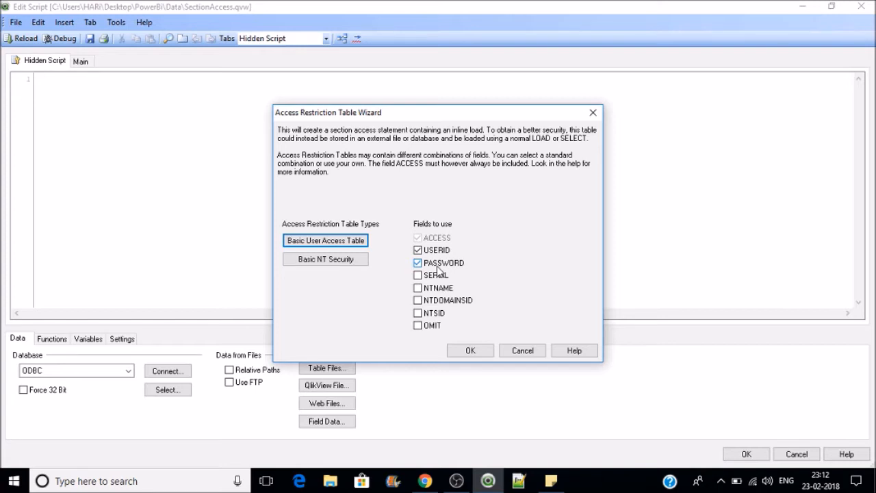
{"action": "left_click", "coordinate": [471, 351]}
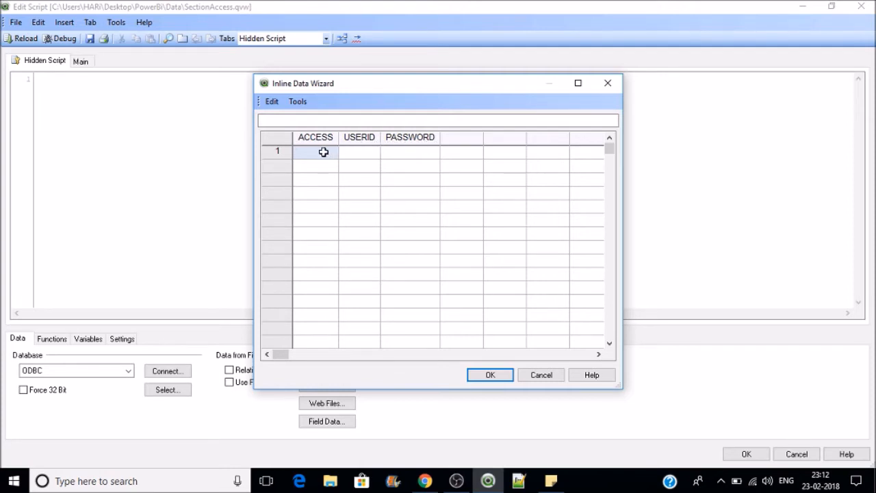
Step: Enter the first inline row: ADMIN access for user ID USER1
{"action": "key", "text": "Tab"}
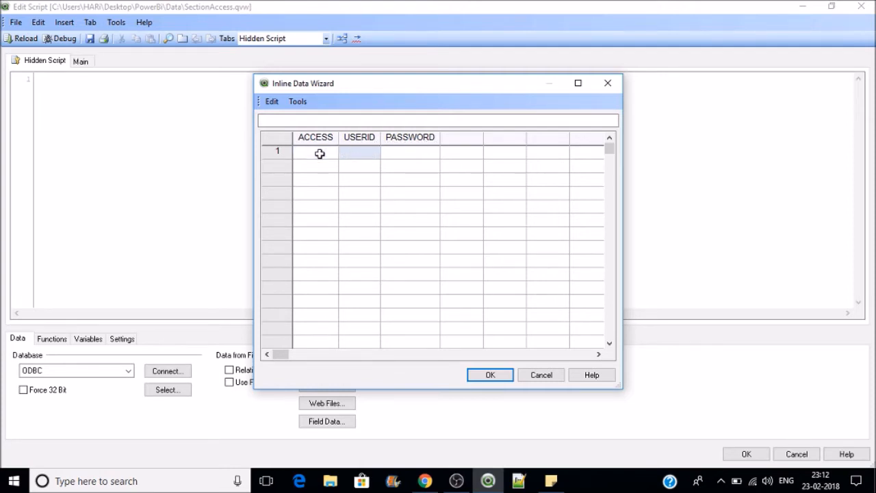
{"action": "left_click", "coordinate": [320, 154]}
{"action": "type", "text": "ADMIN"}
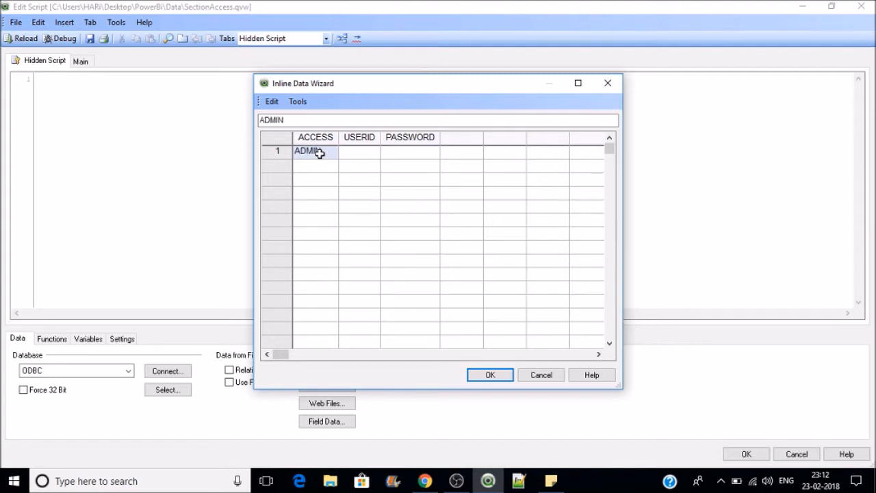
{"action": "key", "text": "Tab"}
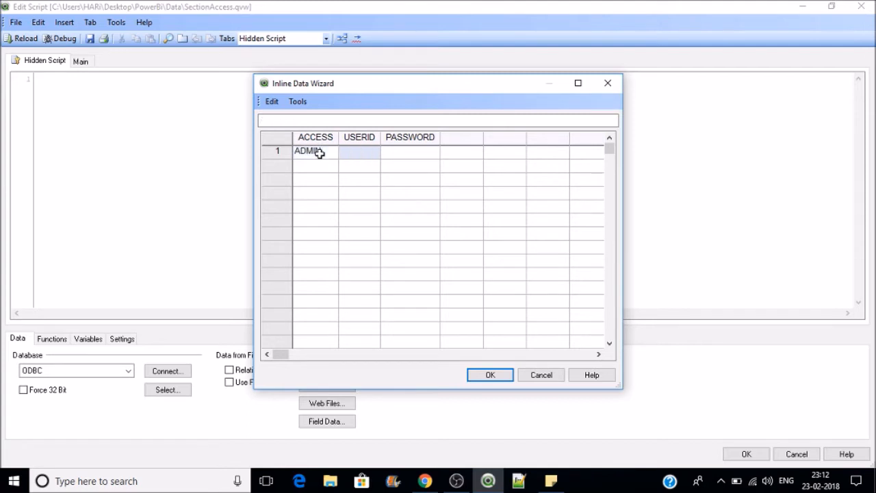
{"action": "type", "text": "USER1"}
{"action": "key", "text": "Tab"}
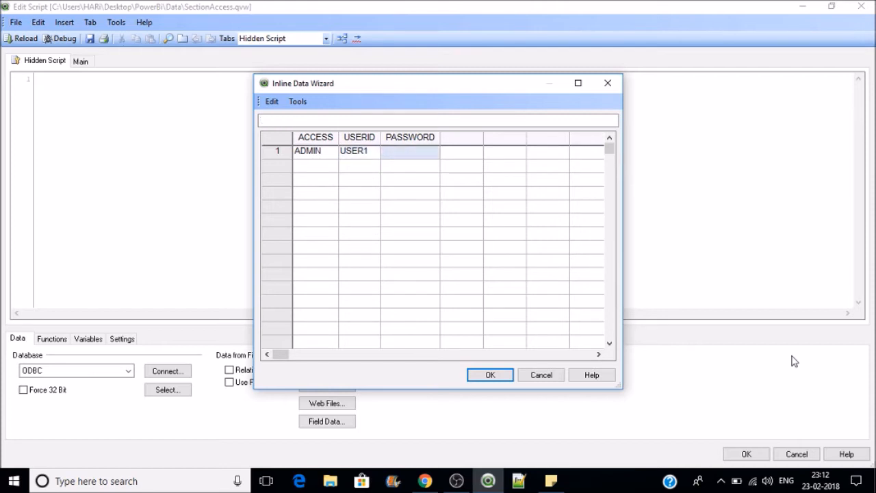
{"action": "type", "text": "USER1"}
Step: Add USER-level rows for USER2 and USER3 with passwords and insert the table into the script
{"action": "left_click", "coordinate": [315, 163]}
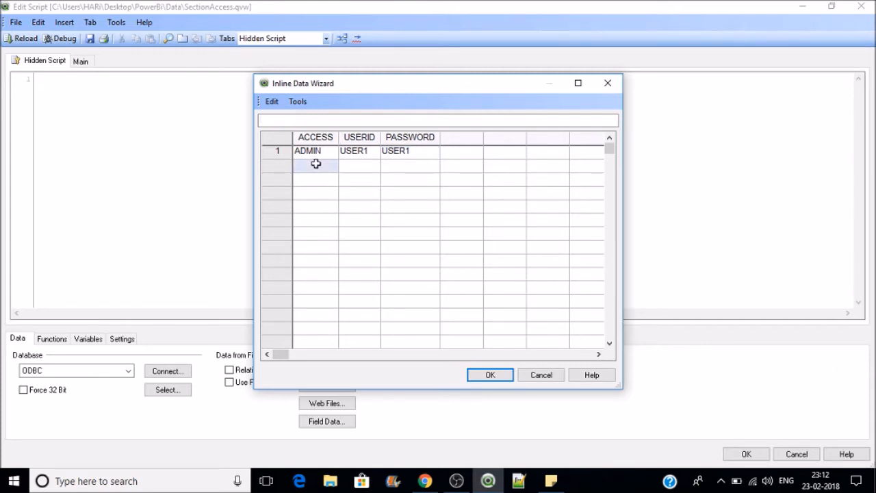
{"action": "type", "text": "USER"}
{"action": "key", "text": "Tab"}
{"action": "type", "text": "USE"}
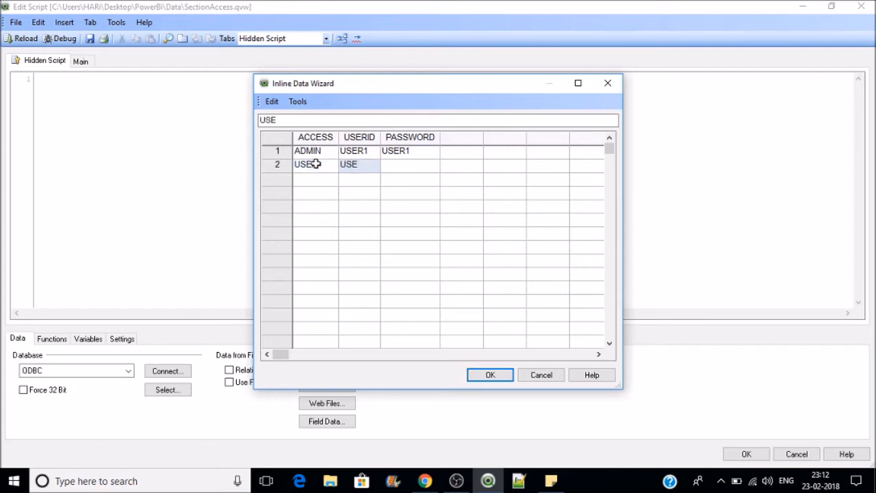
{"action": "type", "text": "R2"}
{"action": "key", "text": "Tab"}
{"action": "type", "text": "USER2"}
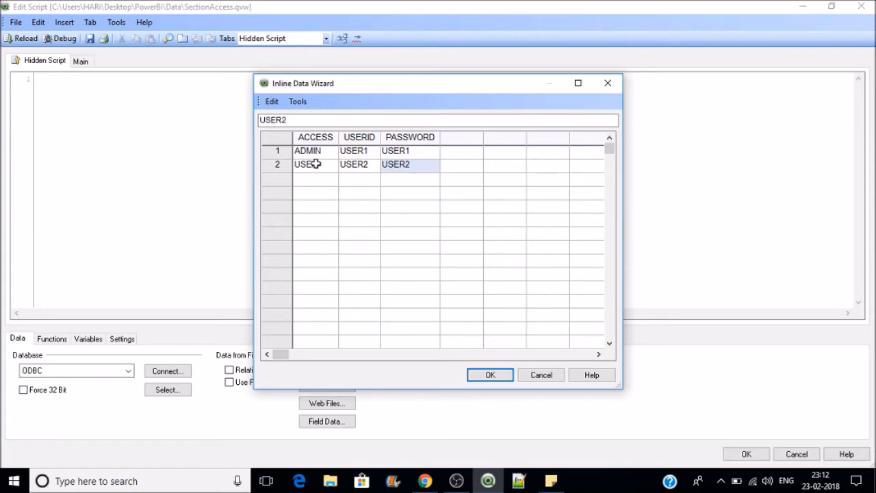
{"action": "left_click", "coordinate": [313, 182]}
{"action": "type", "text": "USER"}
{"action": "key", "text": "Tab"}
{"action": "type", "text": "U"}
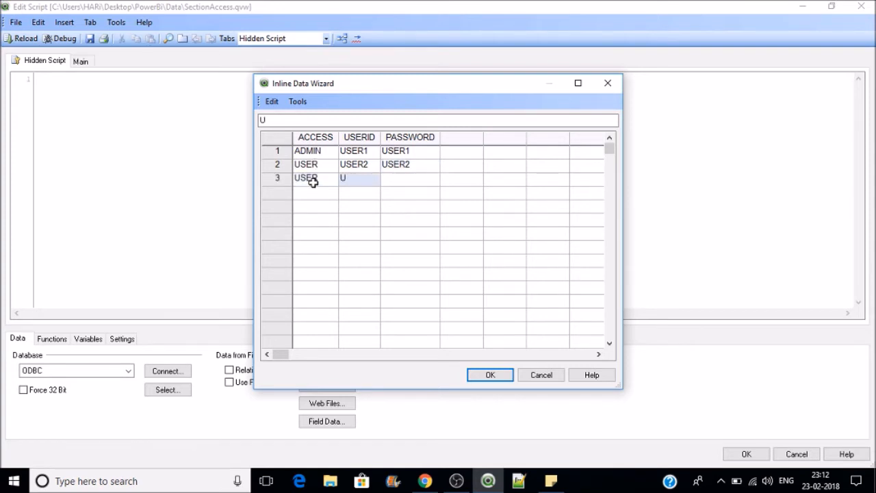
{"action": "type", "text": "SER3"}
{"action": "key", "text": "Tab"}
{"action": "type", "text": "USER3"}
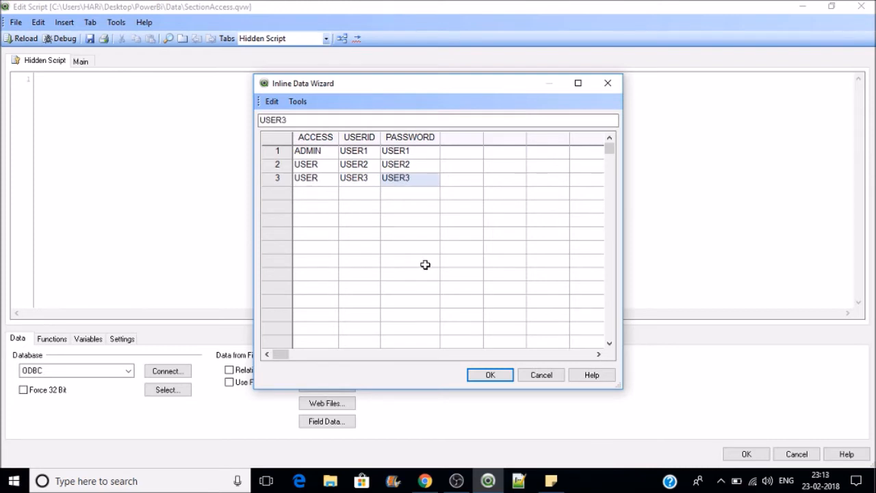
{"action": "left_click", "coordinate": [494, 375]}
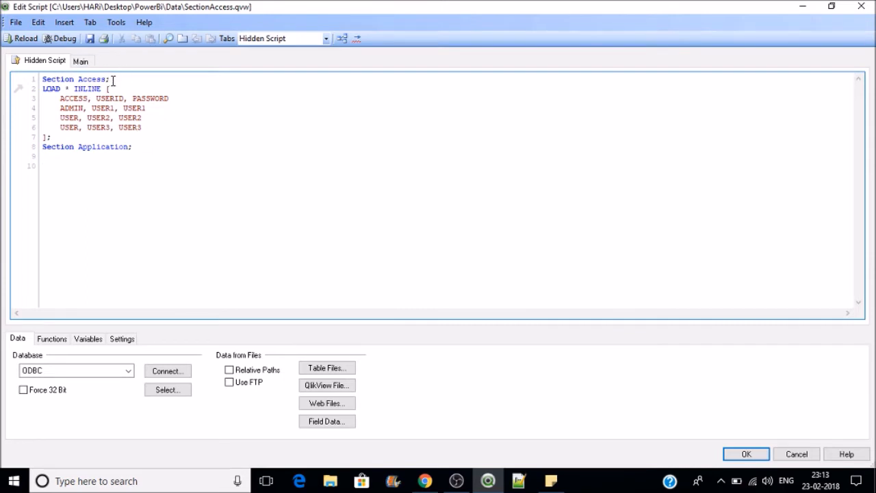
{"action": "left_click_drag", "start_coordinate": [111, 80], "coordinate": [50, 80]}
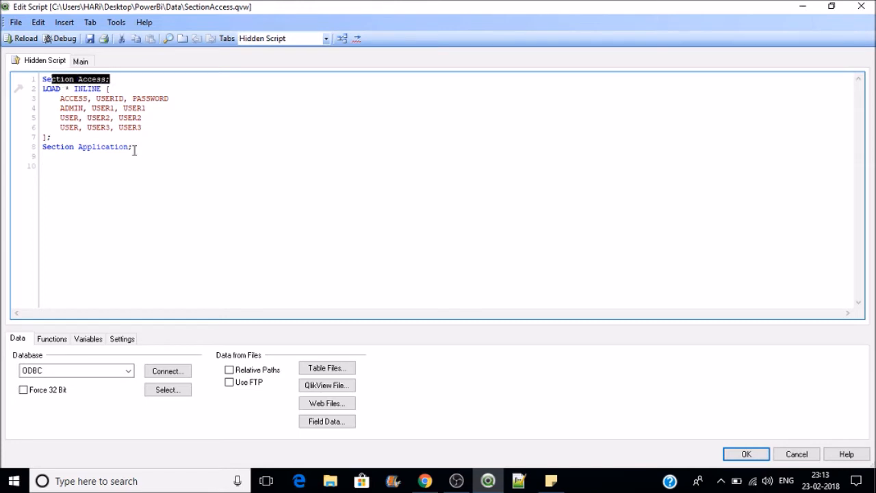
Step: Highlight the Section Application statement, then reload the script to apply Section Access
{"action": "left_click_drag", "start_coordinate": [135, 149], "coordinate": [40, 151]}
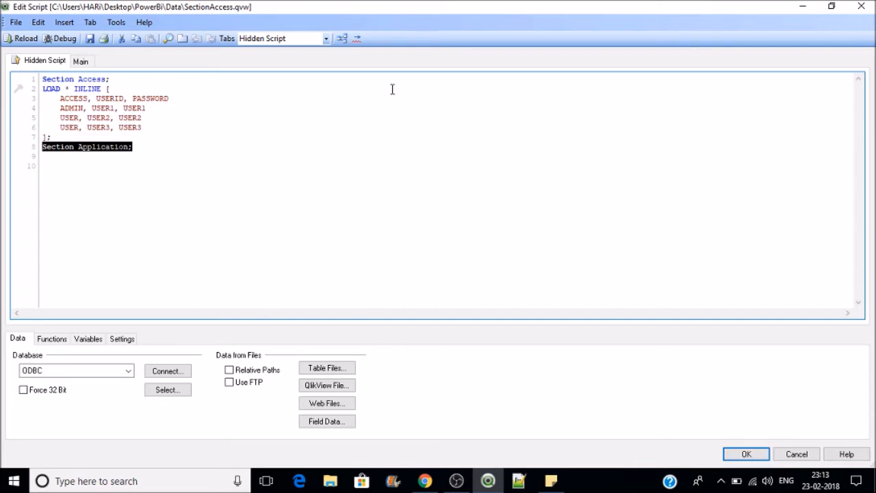
{"action": "left_click", "coordinate": [232, 108]}
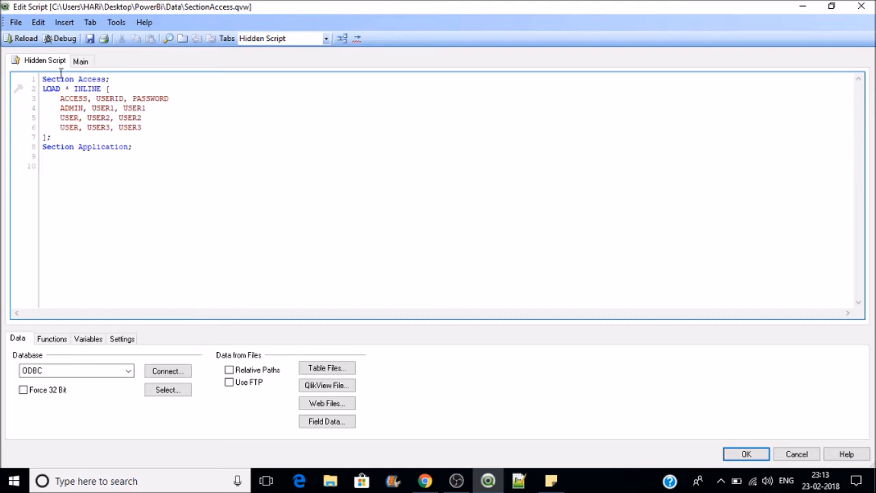
{"action": "left_click", "coordinate": [35, 41]}
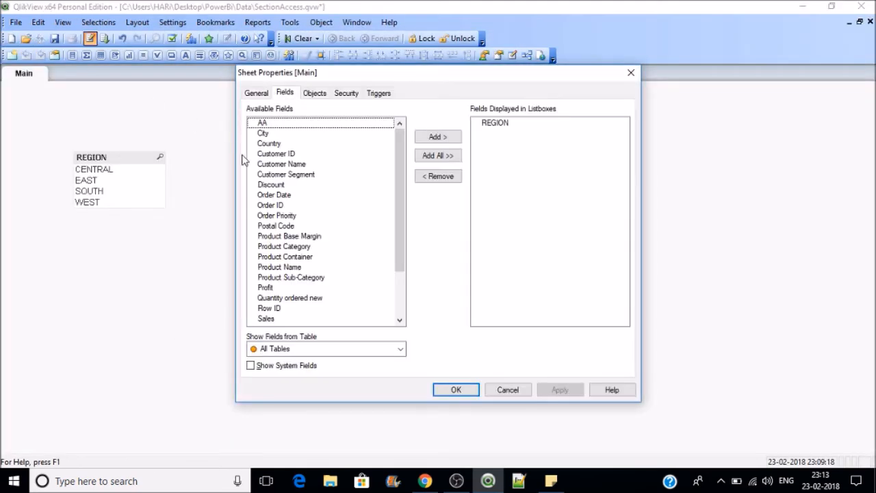
Step: Close Sheet Properties, save SectionAccess.qvw, and open Document Properties with Ctrl+Alt+D
{"action": "left_click", "coordinate": [468, 388]}
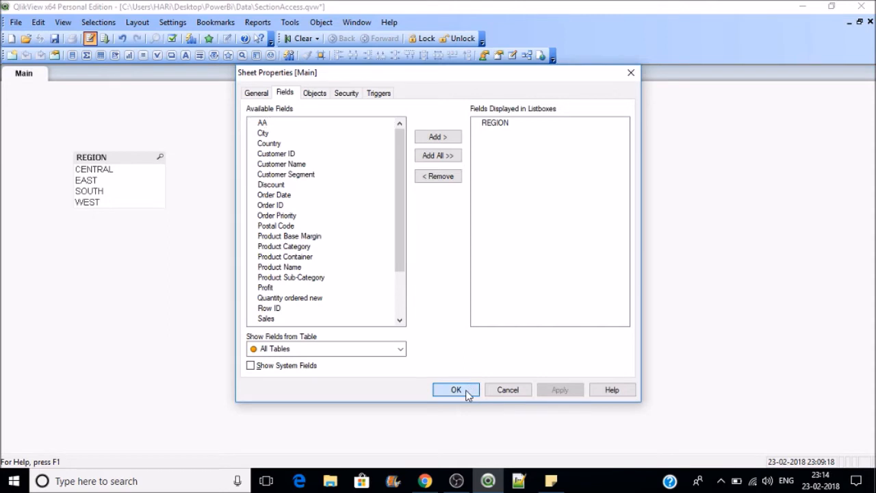
{"action": "left_click", "coordinate": [54, 39]}
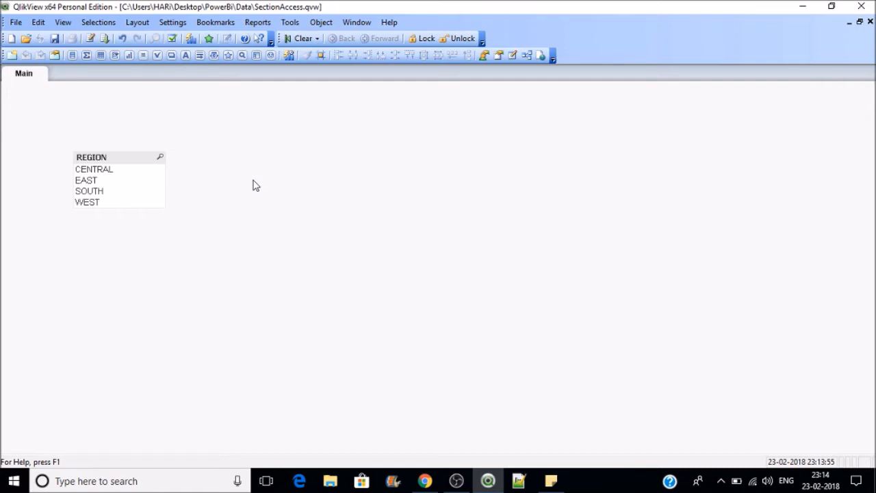
{"action": "key", "text": "ctrl+alt+d"}
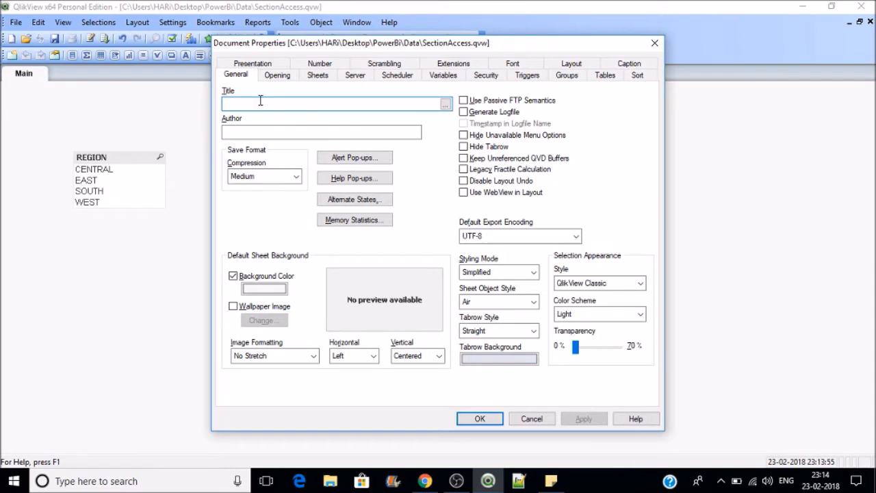
Step: Turn on initial data reduction based on Section Access in the opening settings and apply it
{"action": "left_click", "coordinate": [279, 80]}
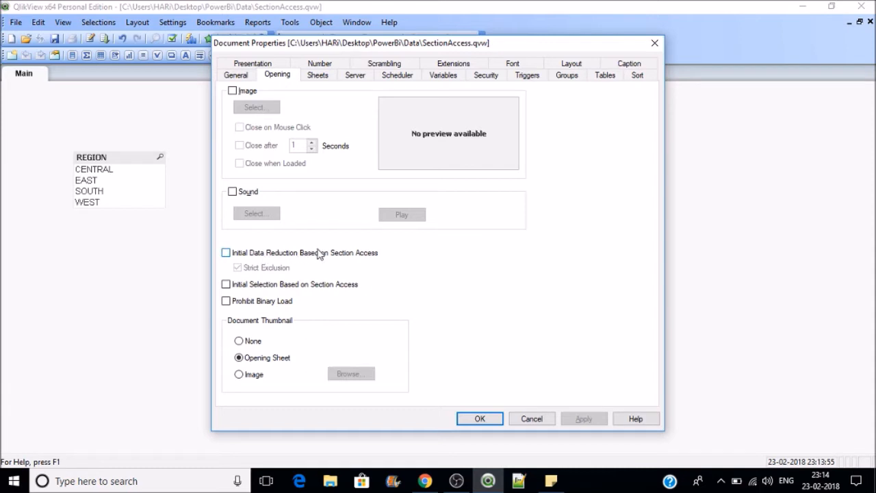
{"action": "left_click", "coordinate": [226, 253]}
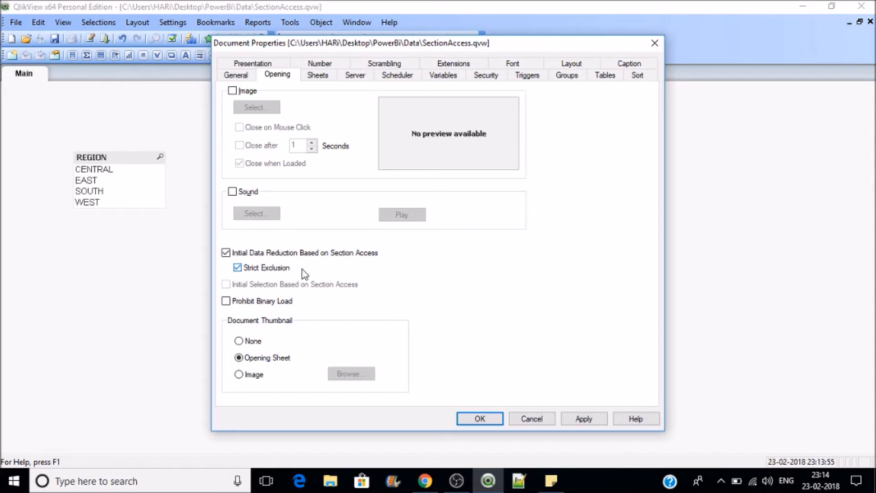
{"action": "left_click", "coordinate": [583, 419]}
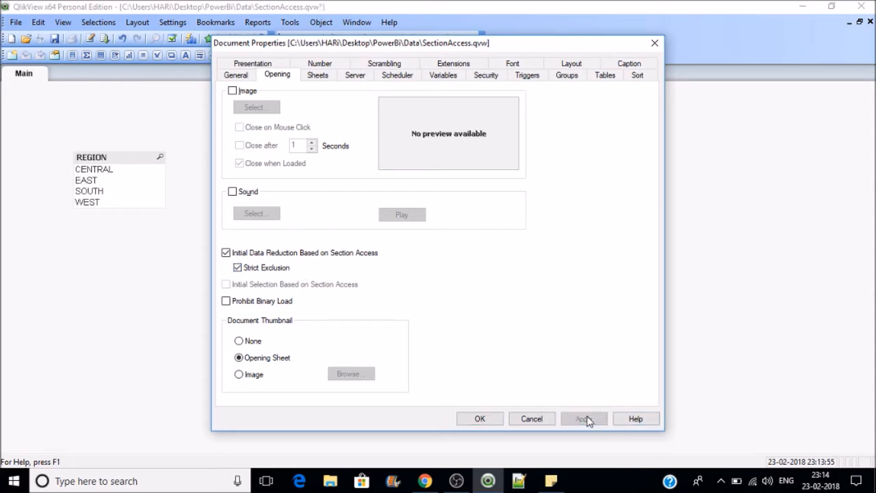
Step: Enable Admin Override Security, apply it, and close Document Properties
{"action": "left_click", "coordinate": [485, 80]}
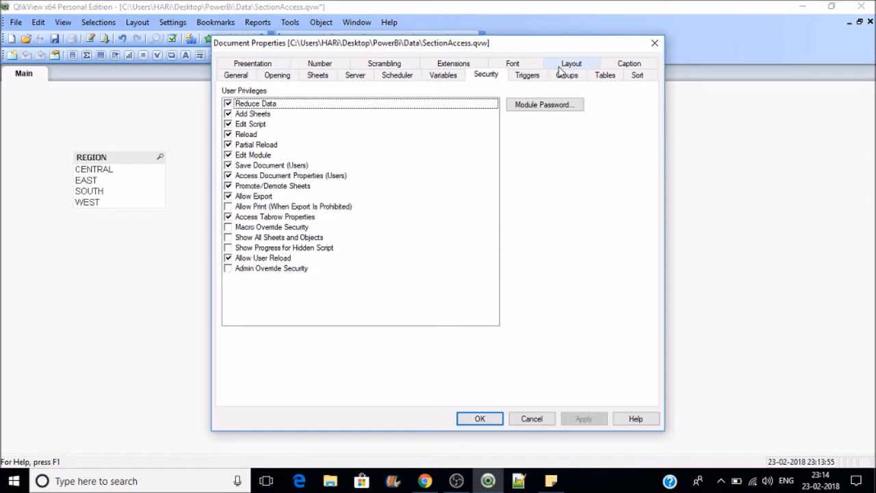
{"action": "left_click", "coordinate": [230, 271]}
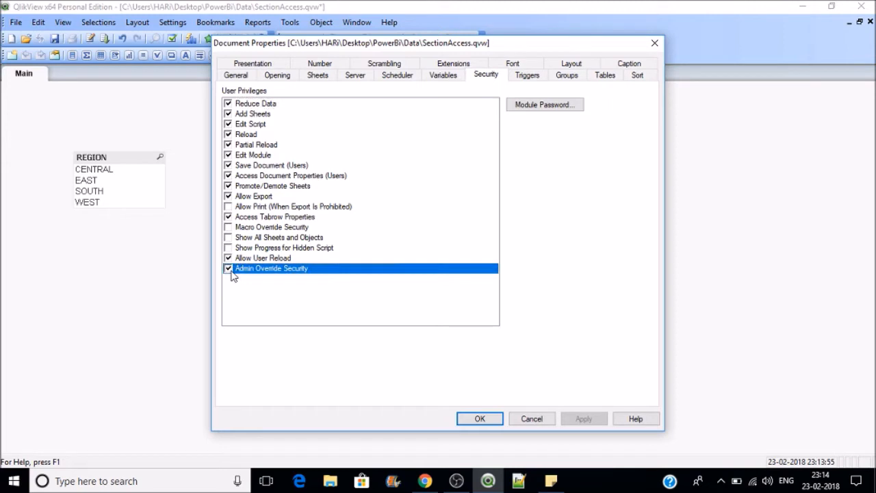
{"action": "left_click", "coordinate": [581, 418]}
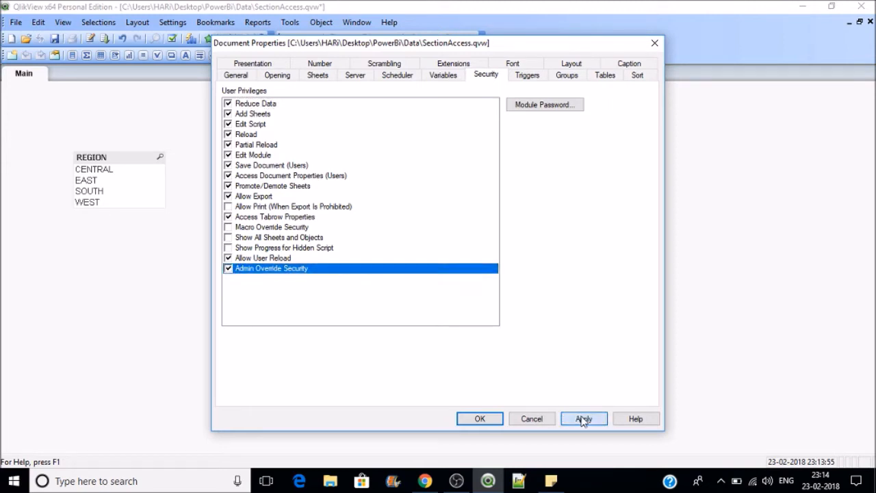
{"action": "left_click", "coordinate": [479, 419]}
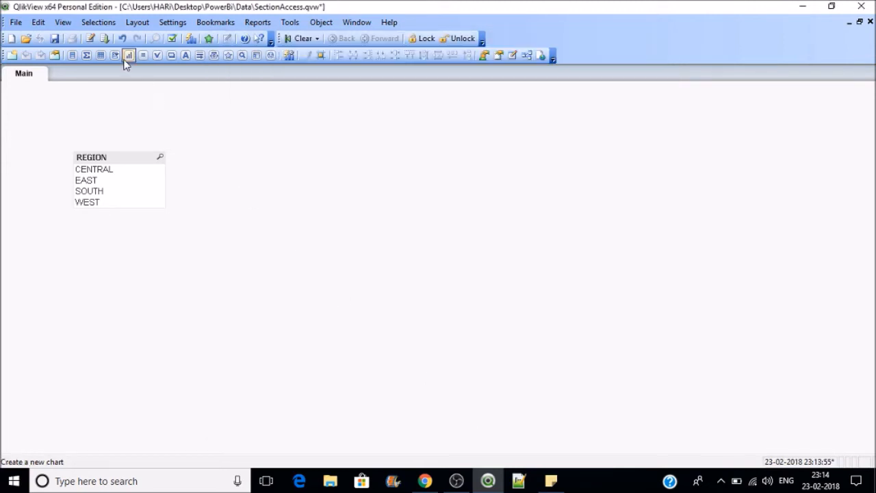
Step: Reload the script with the new settings, save the document, and close it
{"action": "left_click", "coordinate": [108, 44]}
{"action": "key", "text": "ctrl+s"}
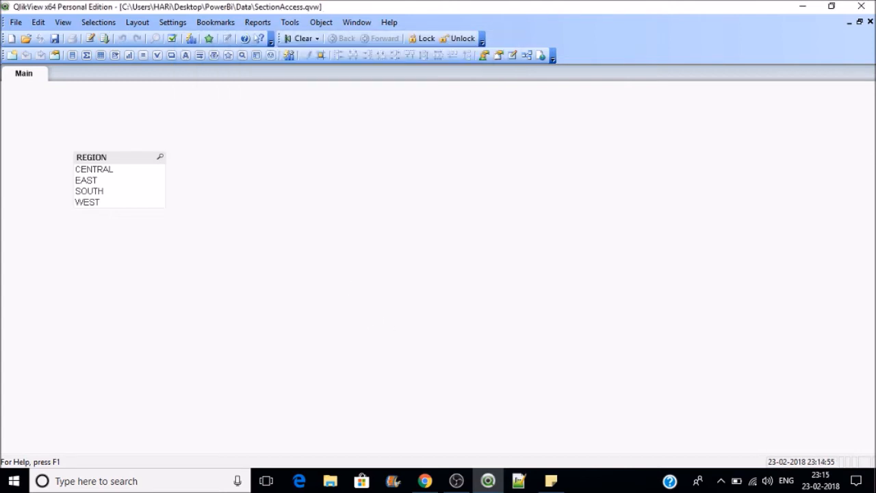
{"action": "left_click", "coordinate": [870, 22]}
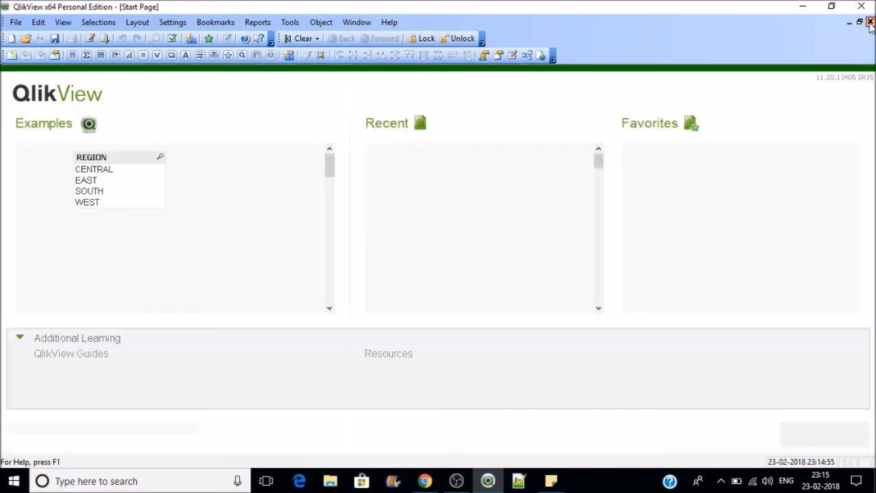
Step: Reopen SectionAccess from Recent and log in as USER2 with its password
{"action": "left_click", "coordinate": [458, 154]}
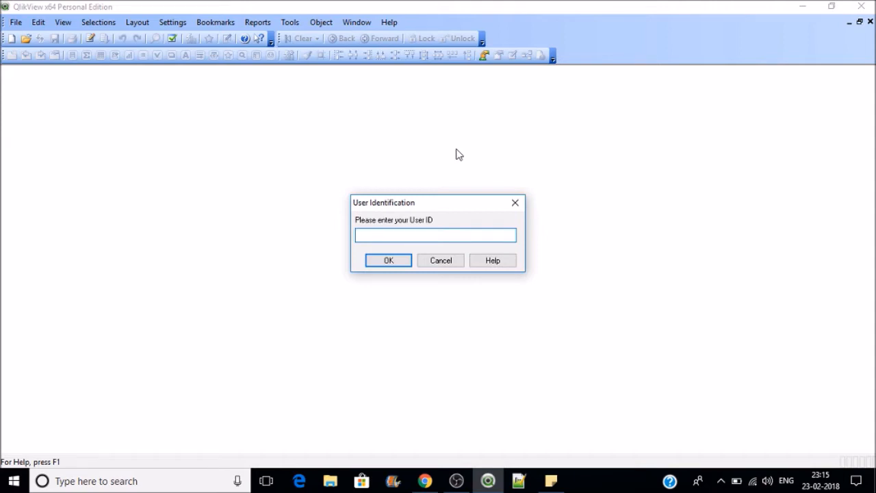
{"action": "type", "text": "USER2"}
{"action": "key", "text": "Return"}
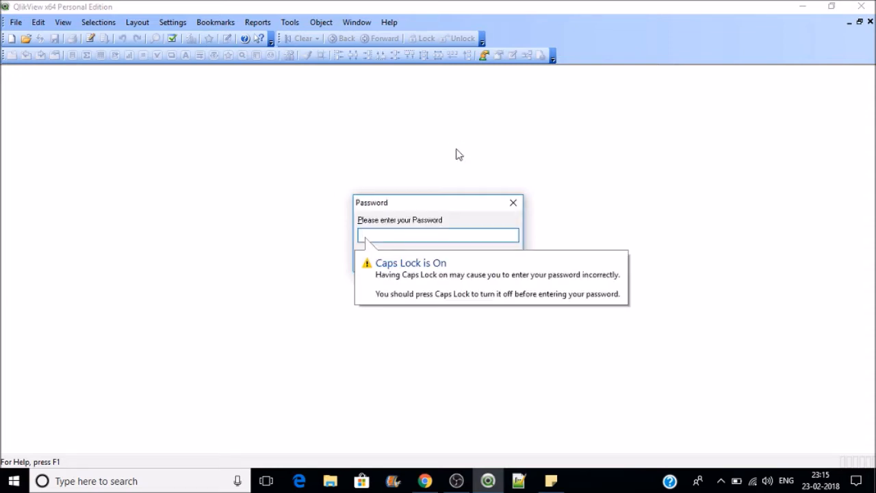
{"action": "type", "text": "USER2"}
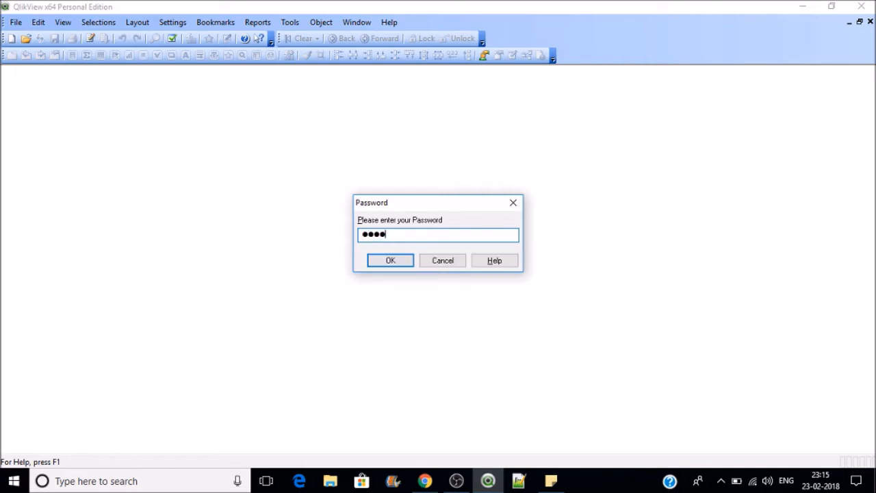
{"action": "key", "text": "Return"}
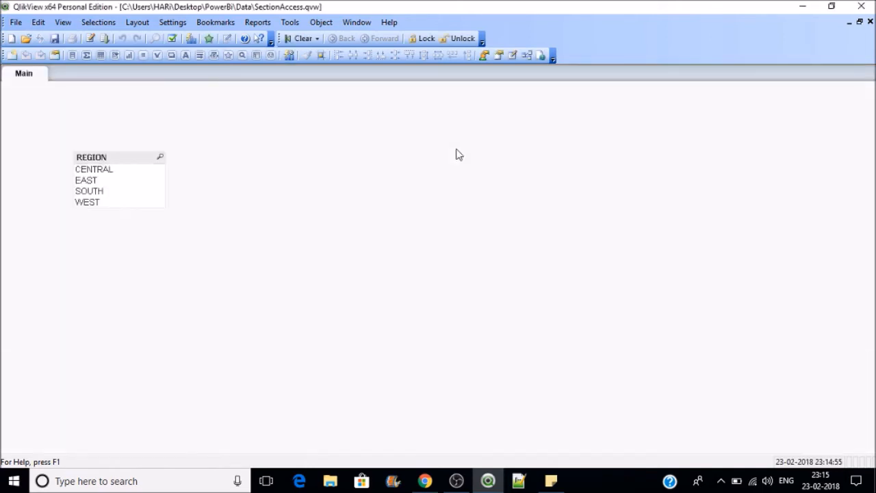
Step: Add an empty text object to the Main sheet beside the REGION list and save
{"action": "right_click", "coordinate": [189, 118]}
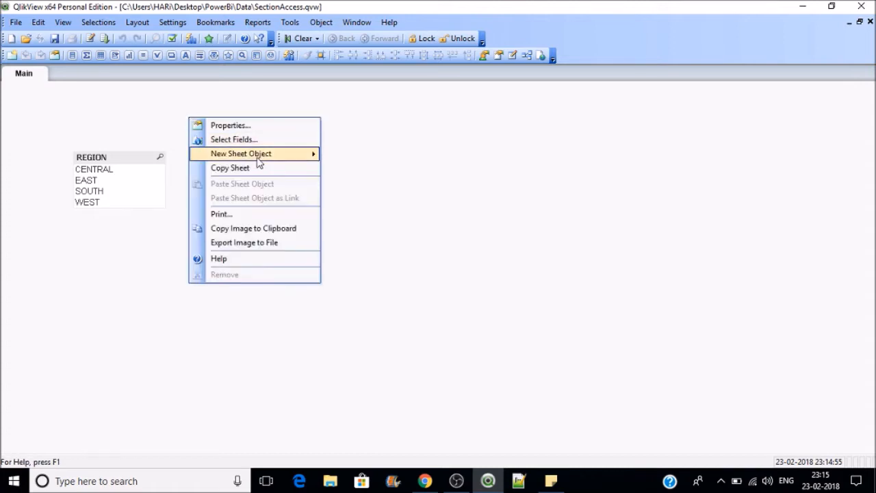
{"action": "mouse_move", "coordinate": [257, 159]}
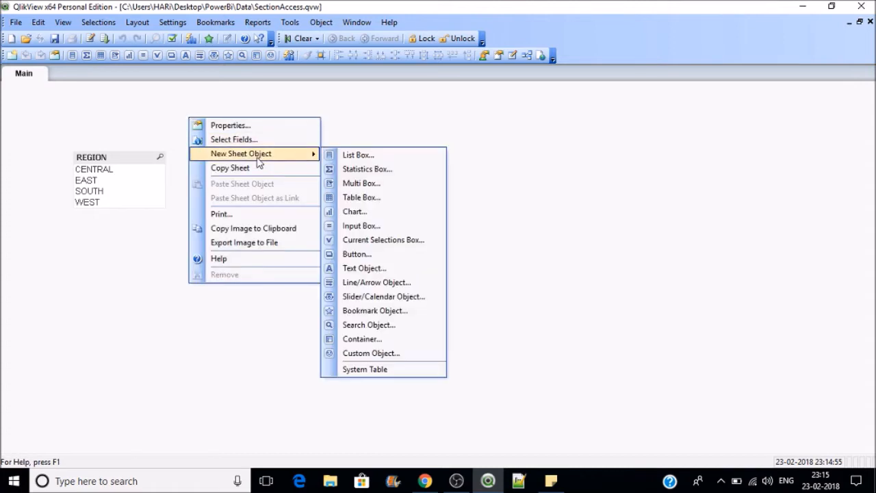
{"action": "left_click", "coordinate": [403, 268]}
{"action": "left_click", "coordinate": [459, 393]}
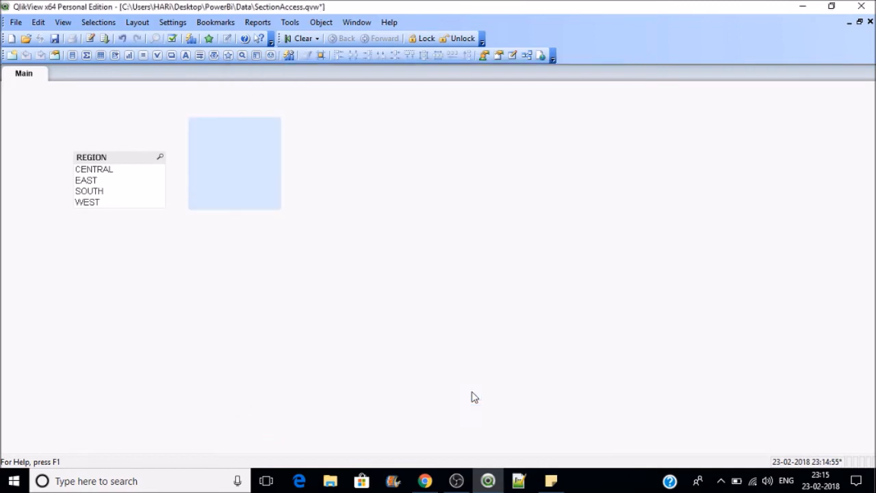
{"action": "left_click", "coordinate": [55, 38]}
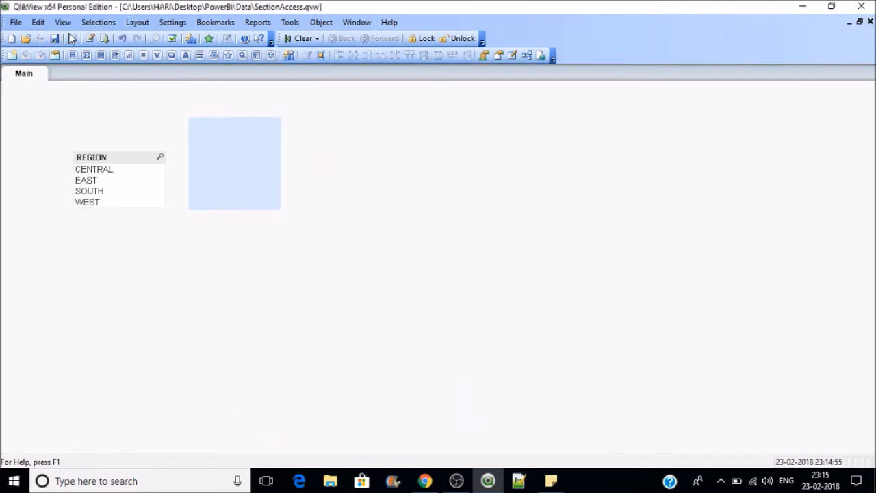
Step: Check the load script editor's File menu as USER, then close the editor
{"action": "left_click", "coordinate": [90, 38]}
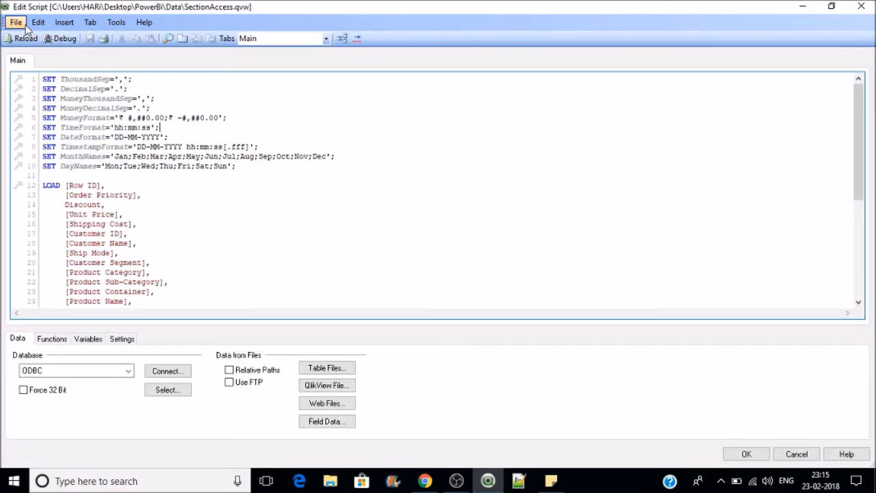
{"action": "left_click", "coordinate": [19, 22]}
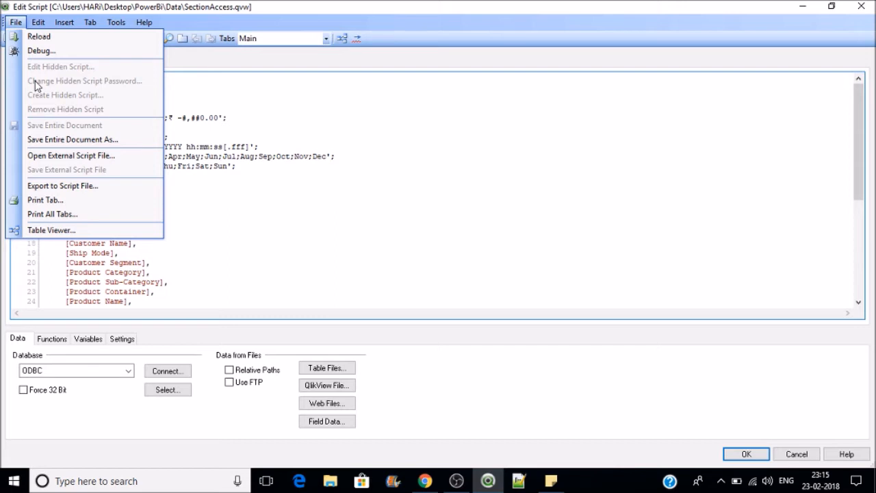
{"action": "left_click", "coordinate": [400, 158]}
{"action": "left_click", "coordinate": [745, 454]}
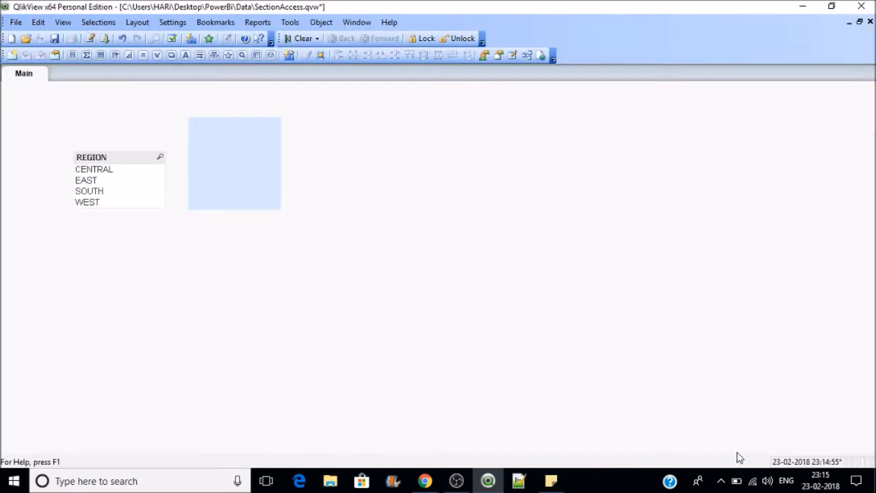
Step: Save and close the document, then quit and relaunch QlikView maximized
{"action": "left_click", "coordinate": [54, 39]}
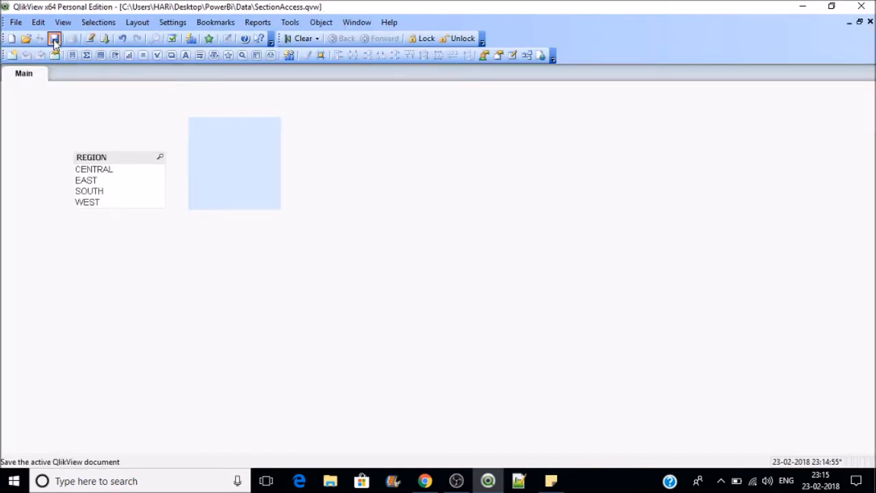
{"action": "left_click", "coordinate": [868, 23]}
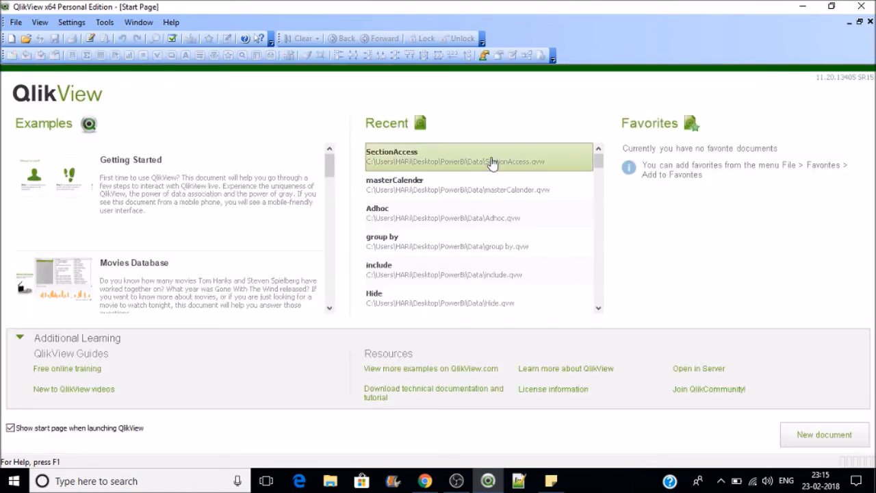
{"action": "left_click", "coordinate": [491, 162]}
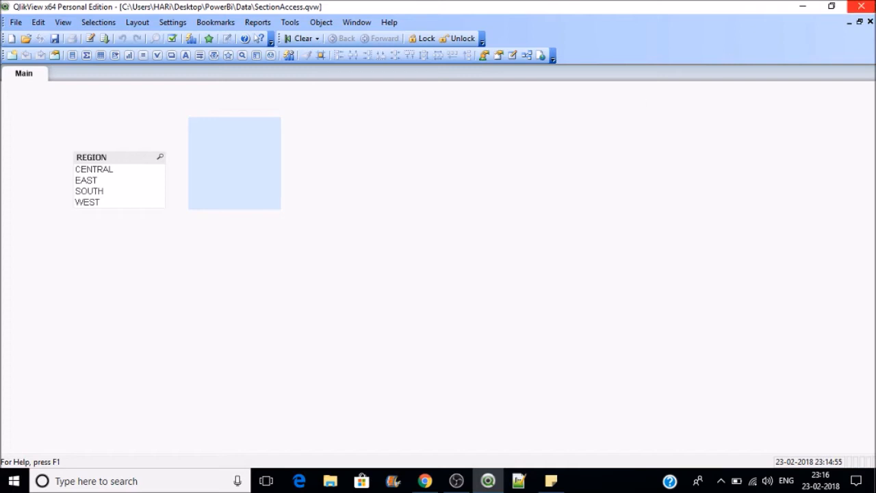
{"action": "left_click", "coordinate": [861, 6]}
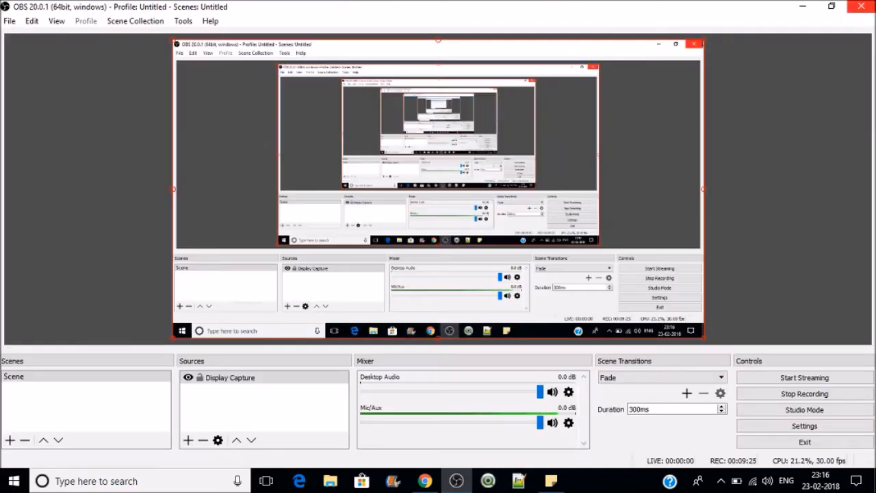
{"action": "left_click", "coordinate": [487, 481]}
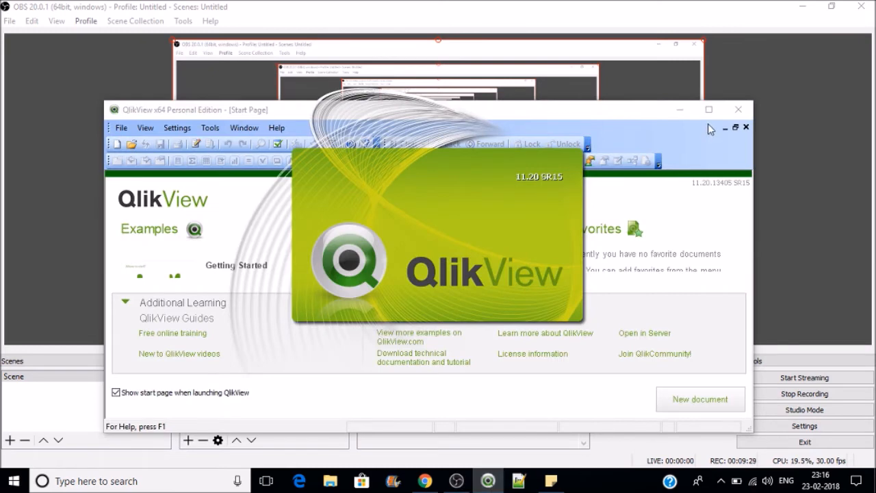
{"action": "left_click", "coordinate": [707, 109]}
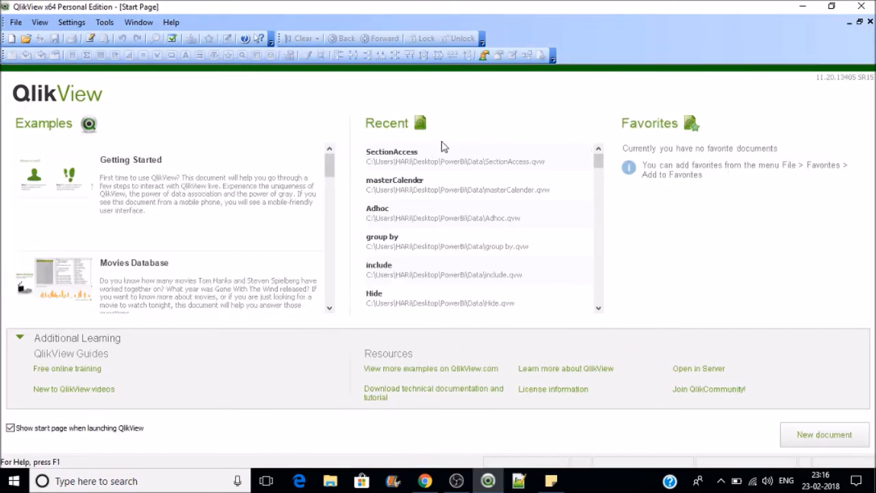
Step: Reopen SectionAccess and log in as admin user USER1 with its password
{"action": "left_click", "coordinate": [405, 165]}
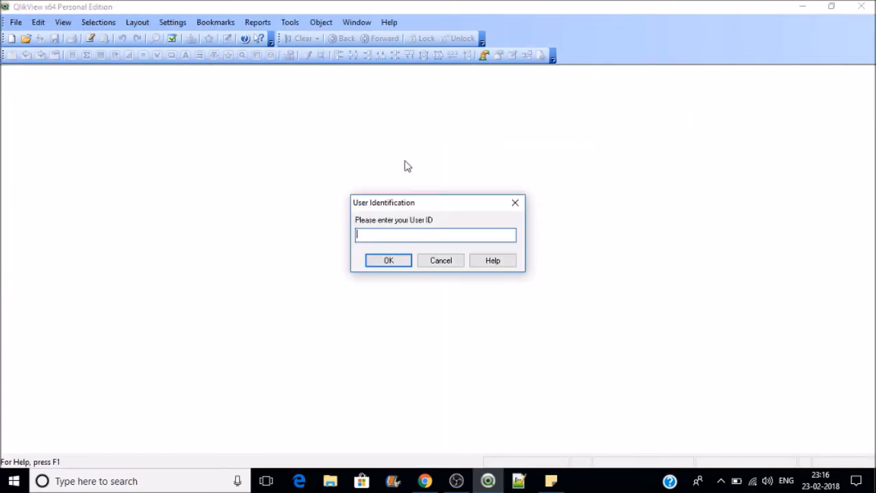
{"action": "type", "text": "USER1"}
{"action": "key", "text": "Return"}
{"action": "type", "text": "123"}
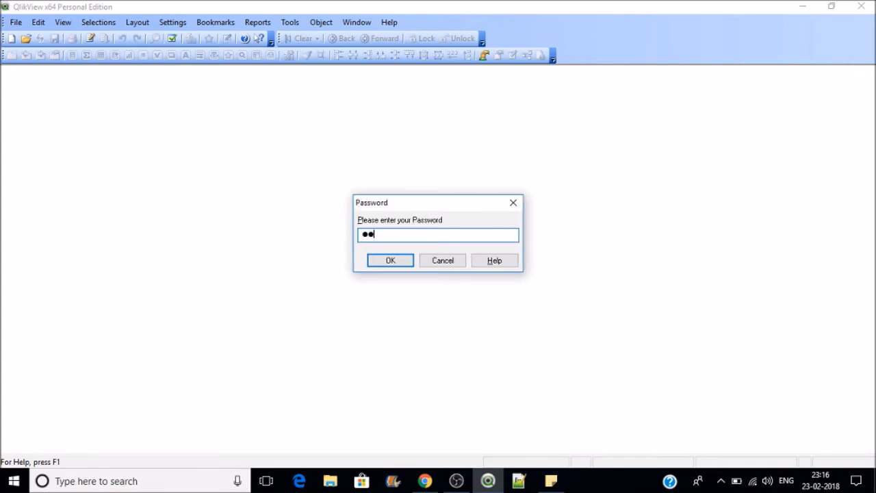
{"action": "type", "text": "4"}
{"action": "key", "text": "BackSpace"}
{"action": "key", "text": "BackSpace"}
{"action": "key", "text": "BackSpace"}
{"action": "key", "text": "BackSpace"}
{"action": "type", "text": "12345"}
{"action": "key", "text": "Return"}
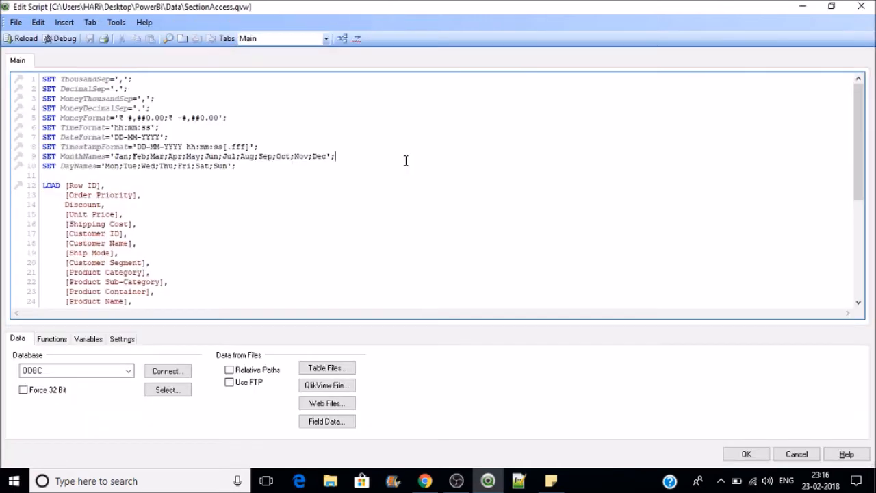
Step: Choose File > Edit Hidden Script and enter the hidden script password
{"action": "left_click", "coordinate": [13, 23]}
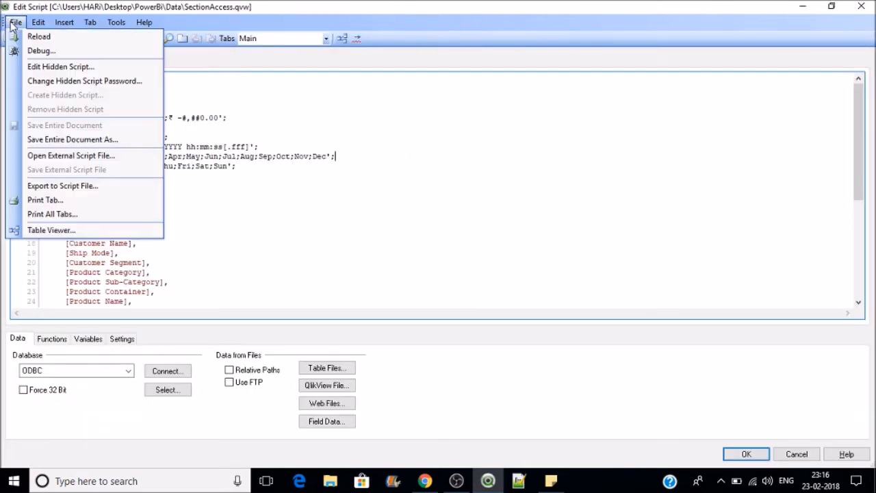
{"action": "left_click", "coordinate": [50, 67]}
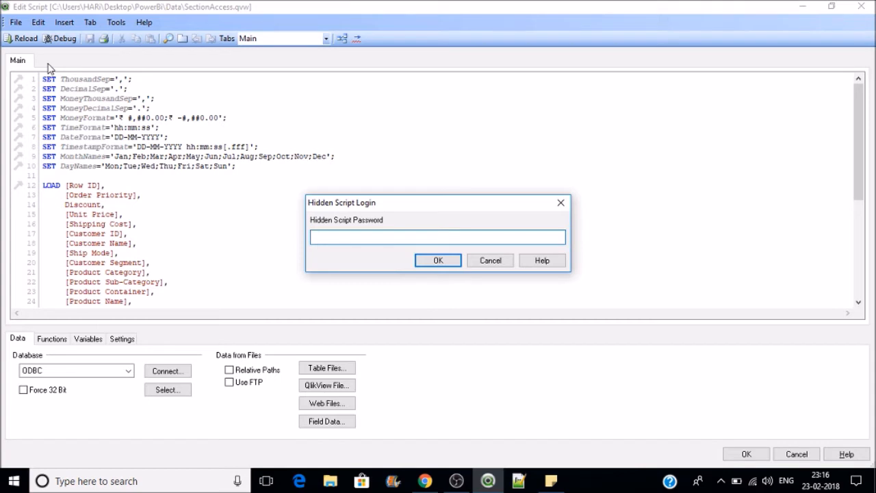
{"action": "type", "text": "admi"}
{"action": "key", "text": "BackSpace"}
{"action": "key", "text": "BackSpace"}
{"action": "key", "text": "BackSpace"}
{"action": "key", "text": "BackSpace"}
{"action": "type", "text": "admin@123"}
{"action": "key", "text": "Return"}
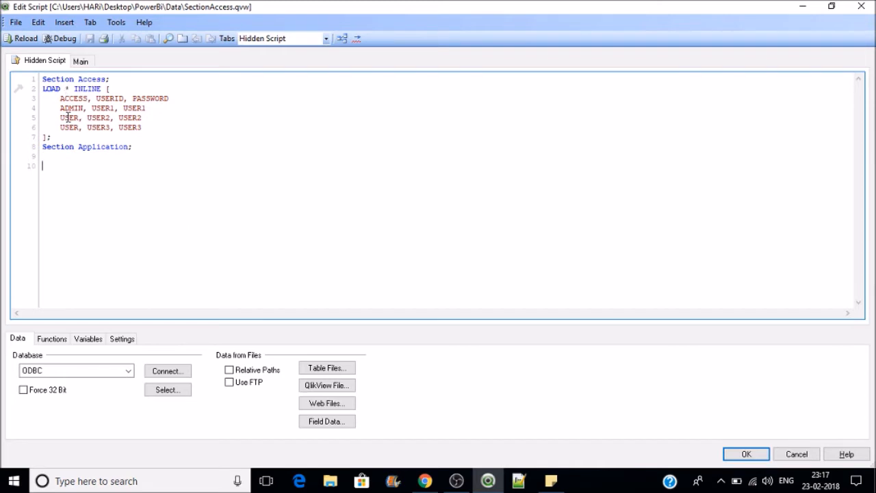
Step: Delete the LOAD * INLINE accounts block (lines 2–7) from the hidden script
{"action": "left_click_drag", "start_coordinate": [62, 136], "coordinate": [40, 89]}
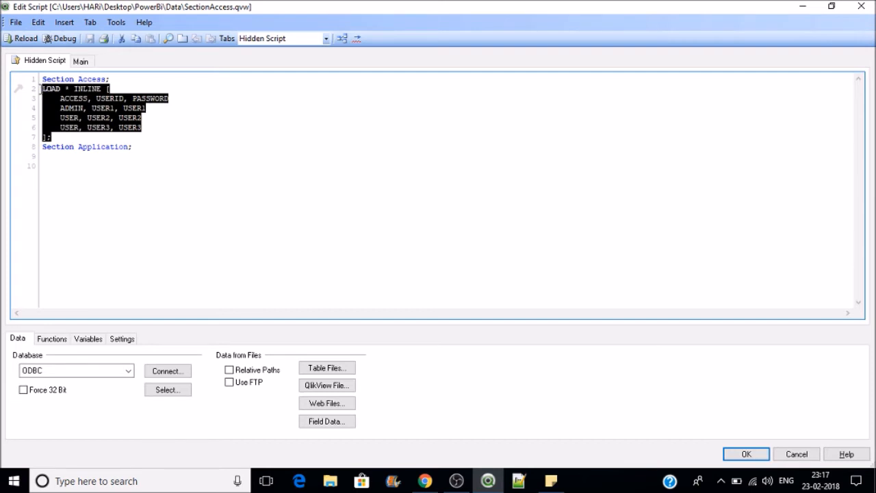
{"action": "key", "text": "Delete"}
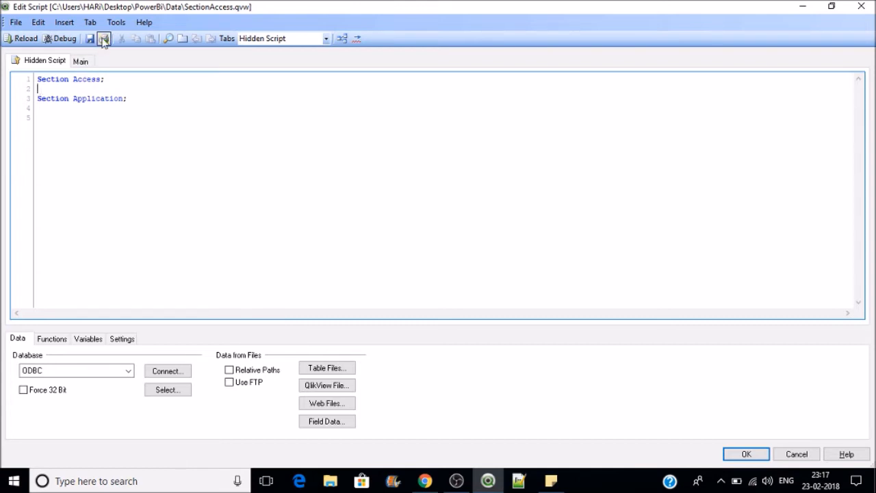
{"action": "left_click", "coordinate": [66, 24]}
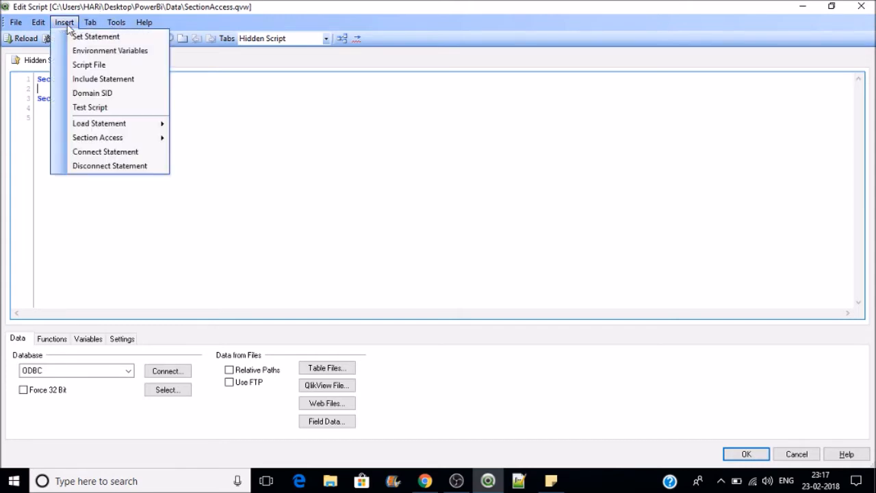
Step: Clear all remaining text from the hidden script
{"action": "left_click", "coordinate": [282, 176]}
{"action": "key", "text": "ctrl+a"}
{"action": "key", "text": "Delete"}
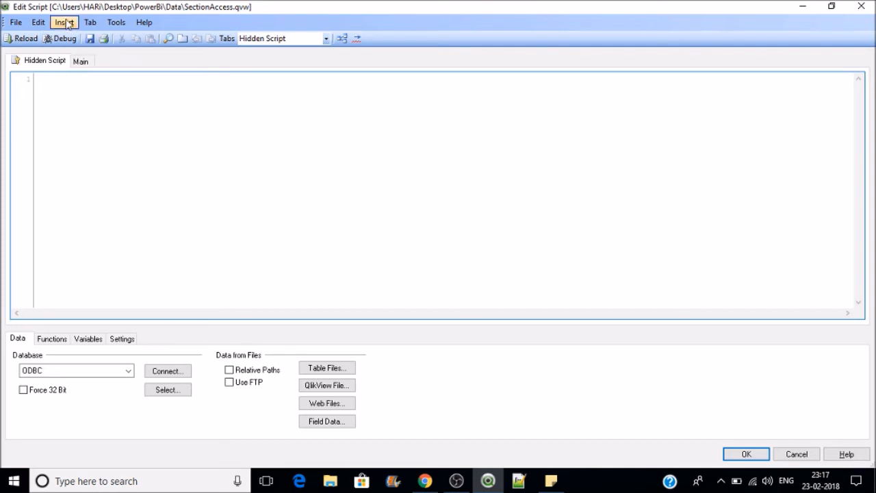
Step: Start an inline Section Access table with only the ACCESS and NTNAME fields
{"action": "left_click", "coordinate": [67, 26]}
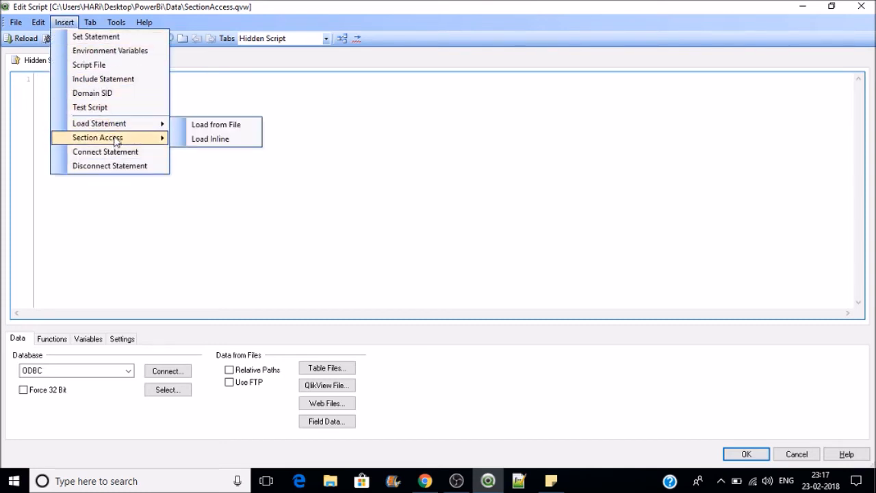
{"action": "mouse_move", "coordinate": [115, 140]}
{"action": "left_click", "coordinate": [199, 154]}
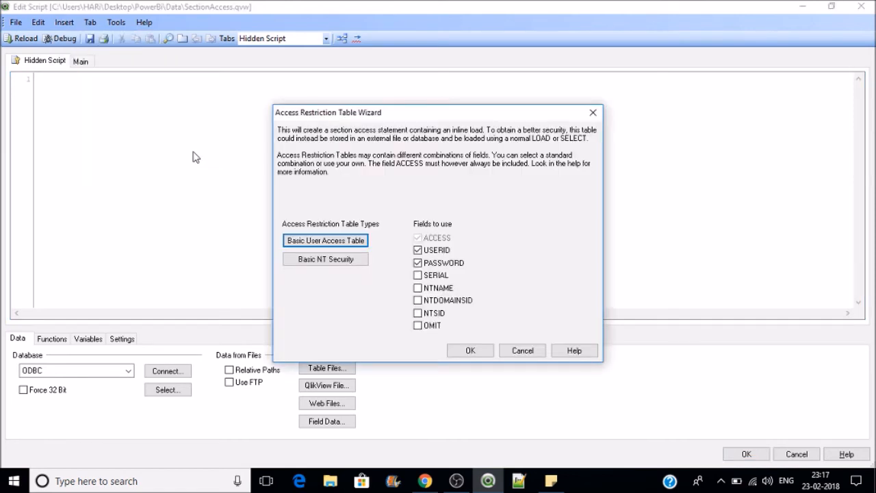
{"action": "left_click", "coordinate": [417, 250]}
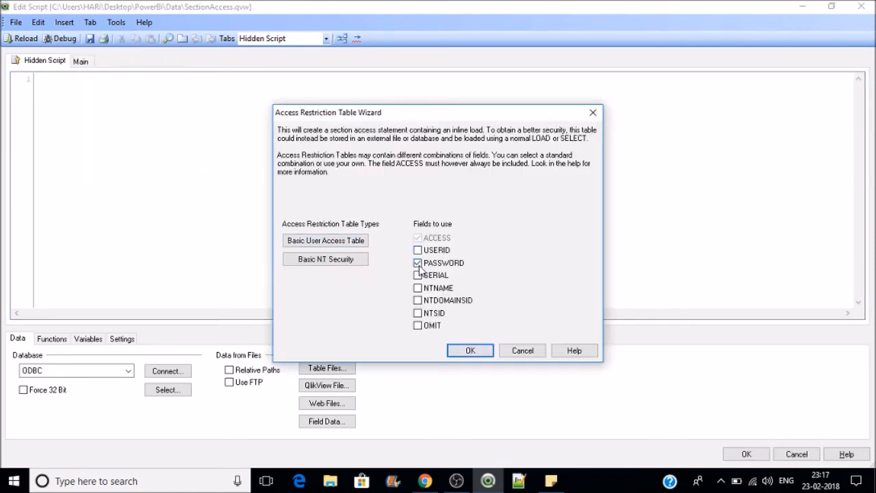
{"action": "left_click", "coordinate": [417, 264]}
{"action": "left_click", "coordinate": [418, 288]}
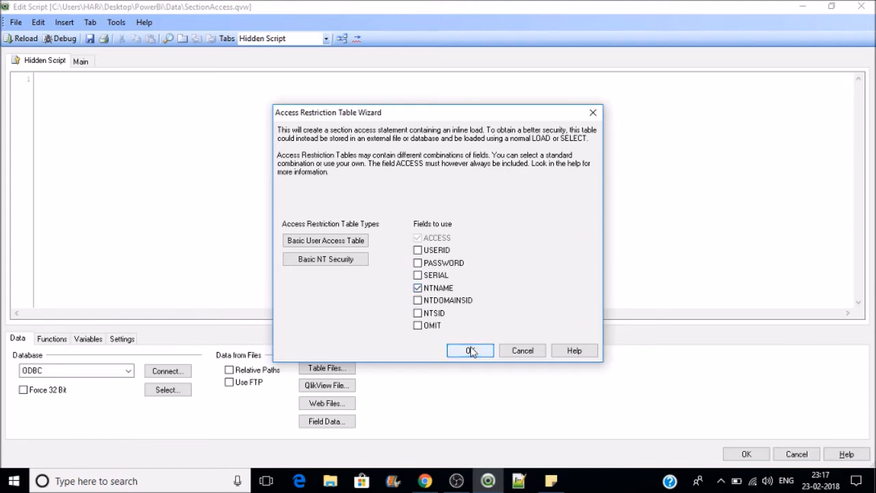
{"action": "left_click", "coordinate": [471, 350]}
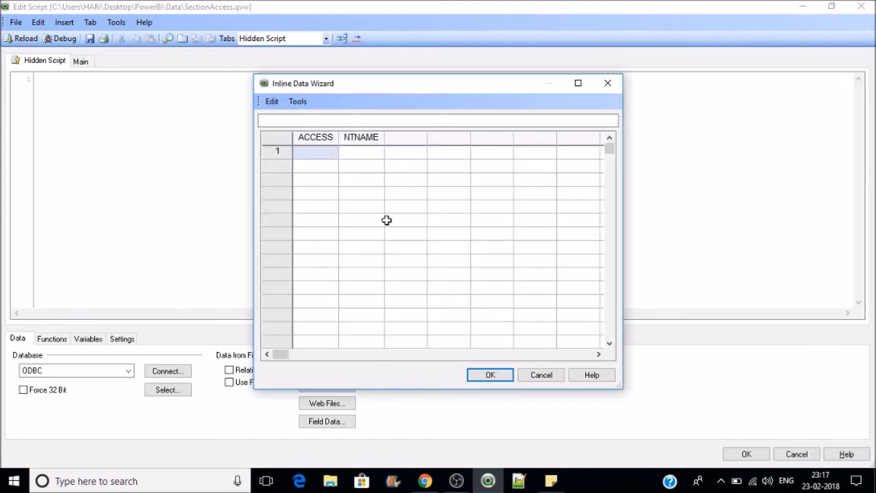
Step: Grant ADMIN to a Windows account name, insert the table, and select its script
{"action": "type", "text": "ADMIN"}
{"action": "key", "text": "Tab"}
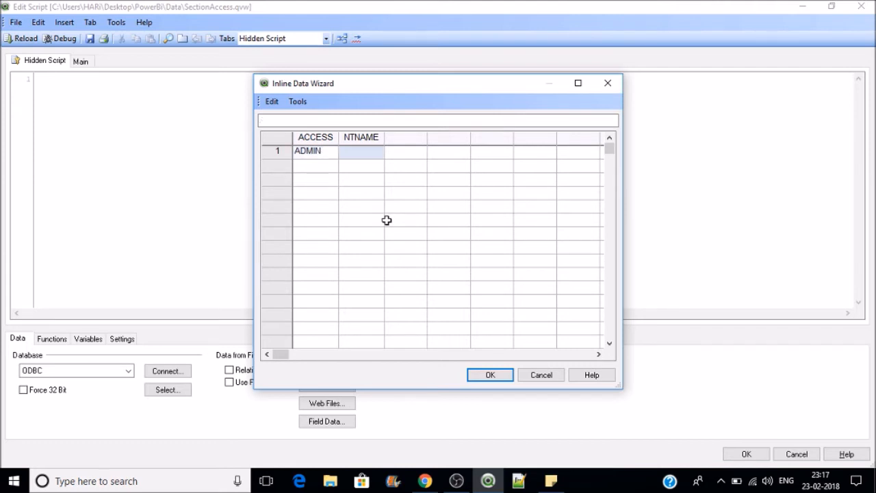
{"action": "type", "text": "IND01\\AP"}
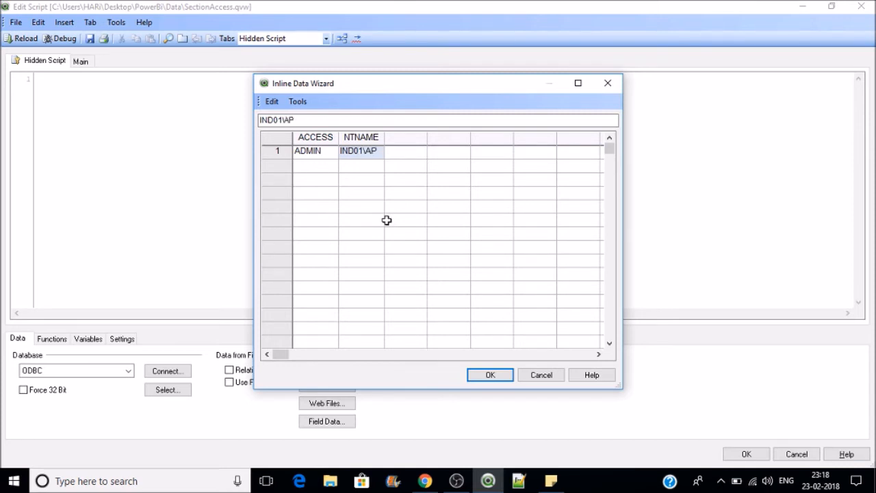
{"action": "type", "text": "286"}
{"action": "left_click", "coordinate": [490, 375]}
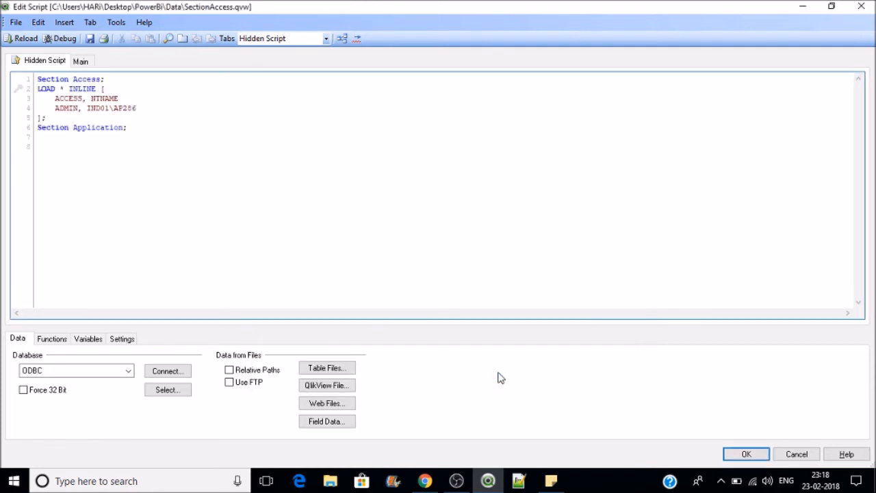
{"action": "double_click", "coordinate": [103, 109]}
{"action": "left_click_drag", "start_coordinate": [138, 108], "coordinate": [114, 108]}
{"action": "left_click_drag", "start_coordinate": [98, 153], "coordinate": [34, 80]}
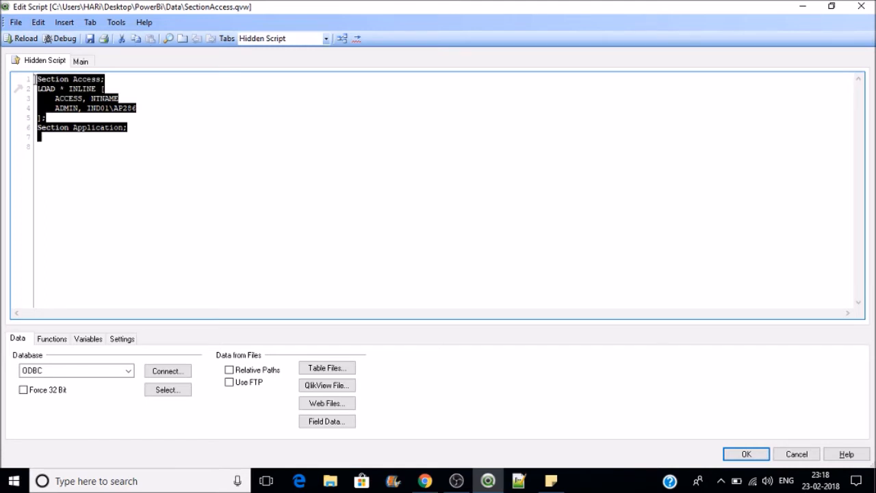
Step: Delete the NTNAME table and start an inline access table with ACCESS, USERID and PASSWORD
{"action": "key", "text": "Delete"}
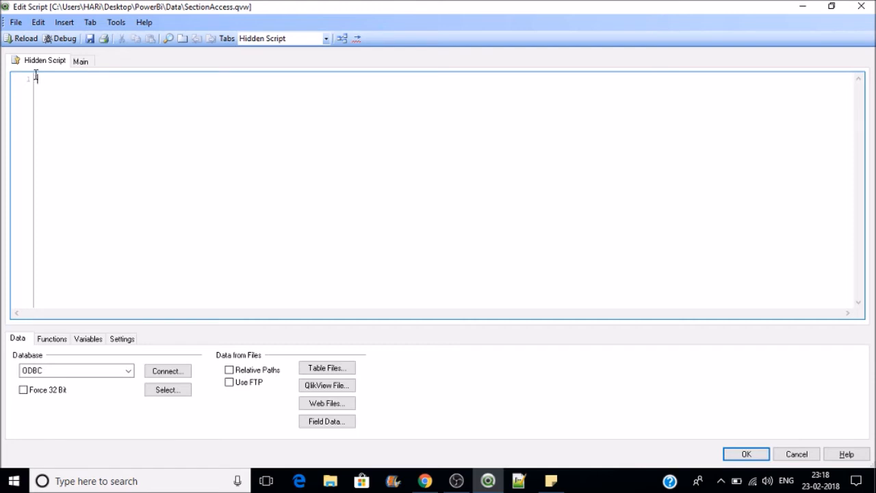
{"action": "left_click", "coordinate": [60, 25]}
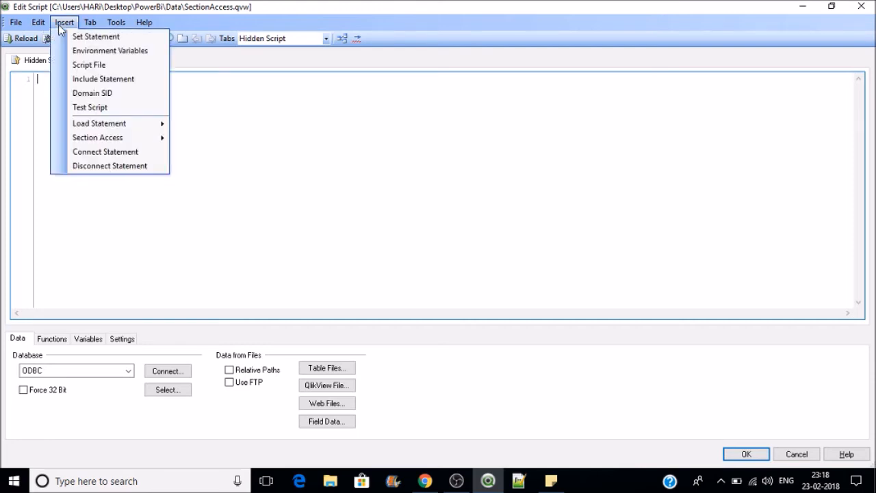
{"action": "mouse_move", "coordinate": [104, 142]}
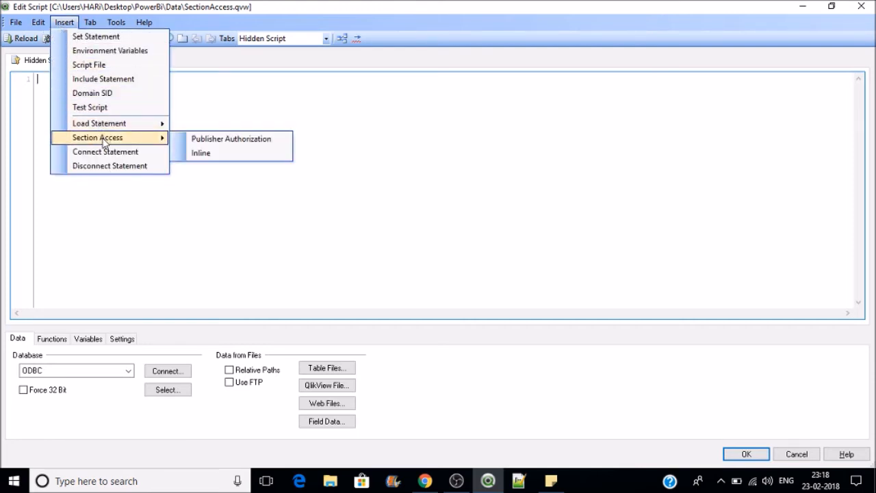
{"action": "left_click", "coordinate": [201, 153]}
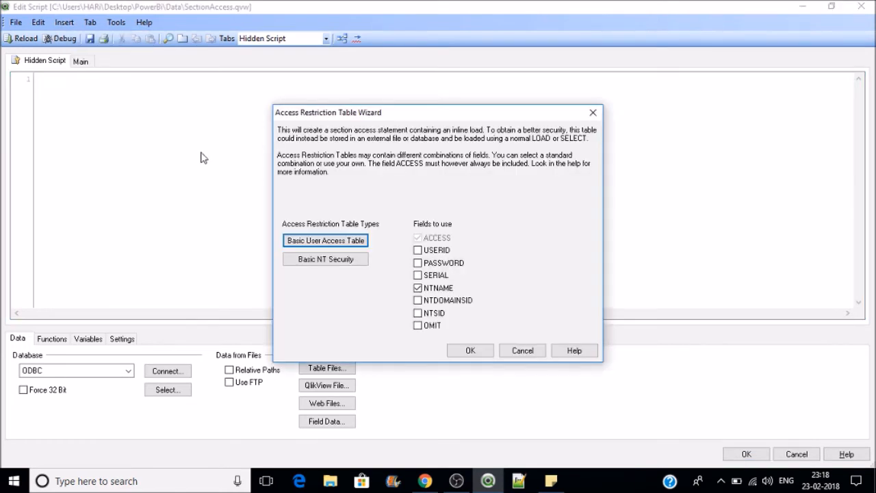
{"action": "left_click", "coordinate": [418, 288]}
{"action": "left_click", "coordinate": [417, 288]}
{"action": "left_click", "coordinate": [418, 250]}
{"action": "left_click", "coordinate": [419, 264]}
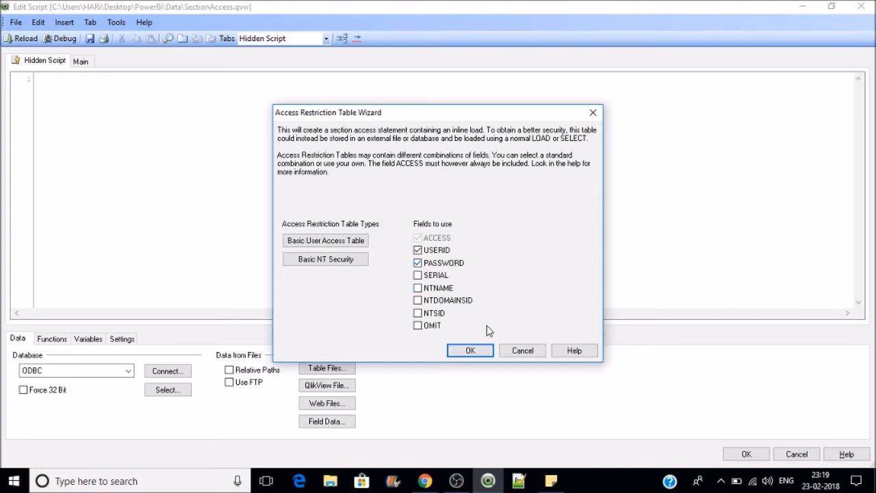
{"action": "left_click", "coordinate": [470, 351]}
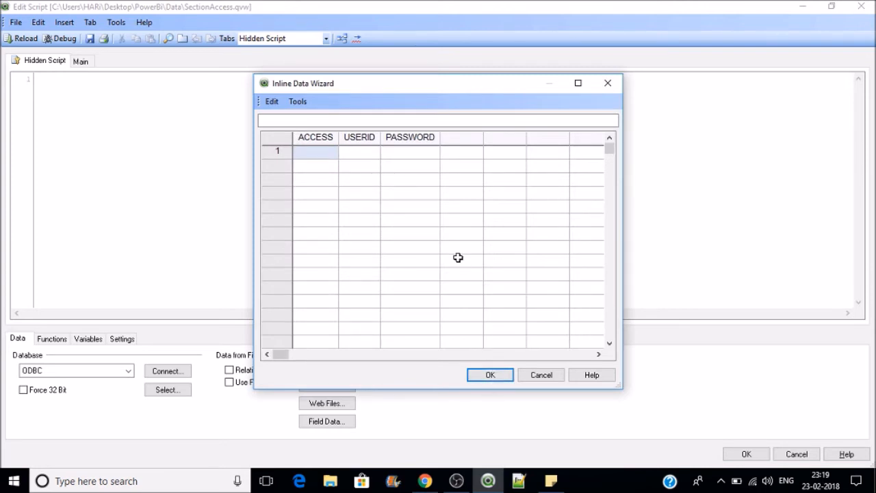
Step: Enter the first row: ADMIN access for user ID USER1 with its password
{"action": "type", "text": "admi"}
{"action": "key", "text": "BackSpace"}
{"action": "key", "text": "BackSpace"}
{"action": "key", "text": "BackSpace"}
{"action": "key", "text": "BackSpace"}
{"action": "type", "text": "ADMIN"}
{"action": "key", "text": "Tab"}
{"action": "type", "text": "U"}
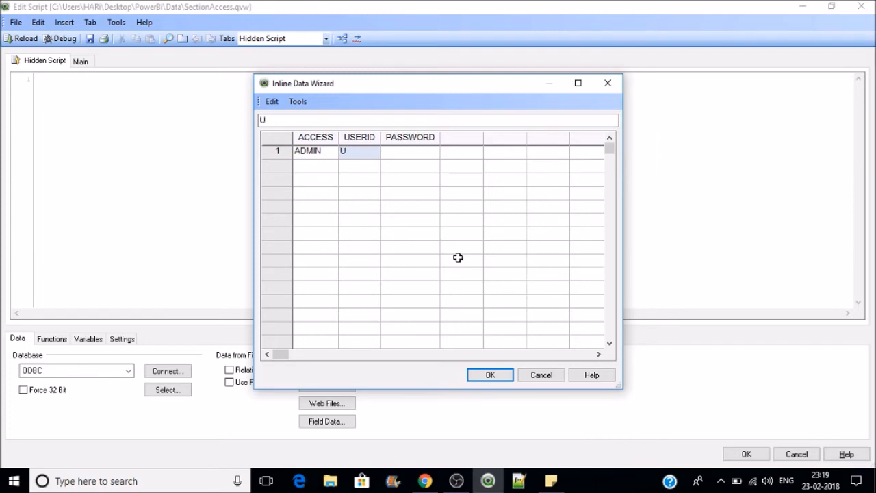
{"action": "type", "text": "SER1"}
{"action": "key", "text": "Tab"}
{"action": "type", "text": "USER"}
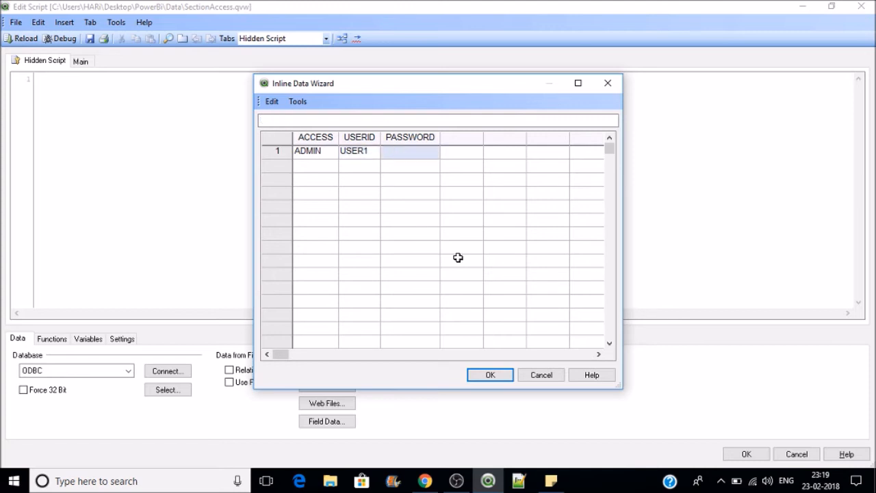
{"action": "type", "text": "1"}
{"action": "key", "text": "Return"}
Step: Add a USER access row for user ID USER2 with its password
{"action": "key", "text": "Home"}
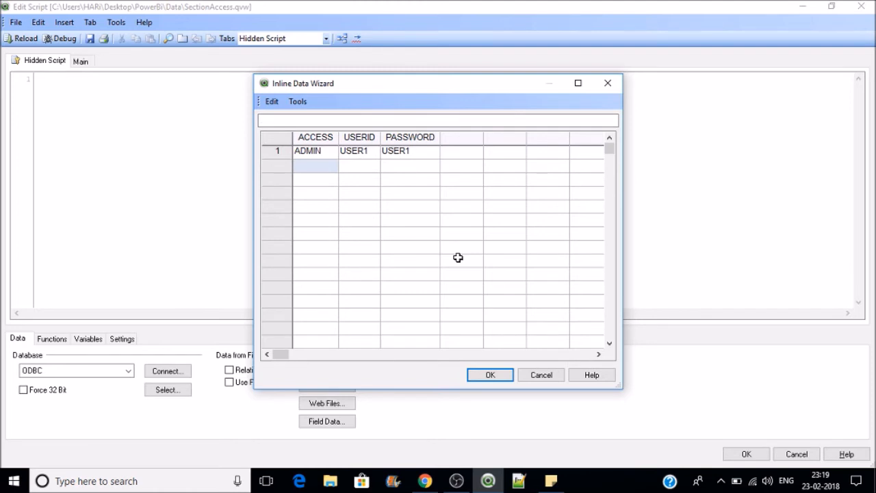
{"action": "type", "text": "USER"}
{"action": "key", "text": "Tab"}
{"action": "type", "text": "USER"}
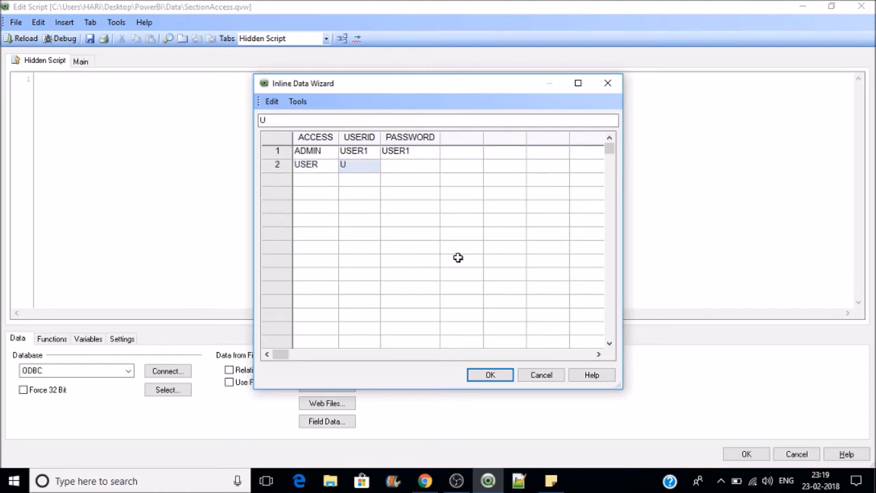
{"action": "type", "text": "2"}
{"action": "key", "text": "Tab"}
{"action": "type", "text": "USER"}
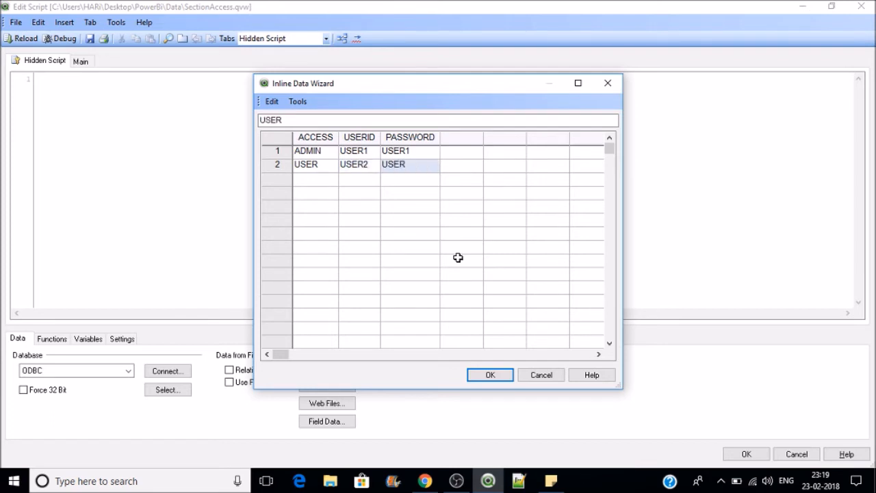
{"action": "type", "text": "2"}
{"action": "key", "text": "Return"}
Step: Add a USER row for USER3 with its password and insert the table into the script
{"action": "key", "text": "Left"}
{"action": "key", "text": "Left"}
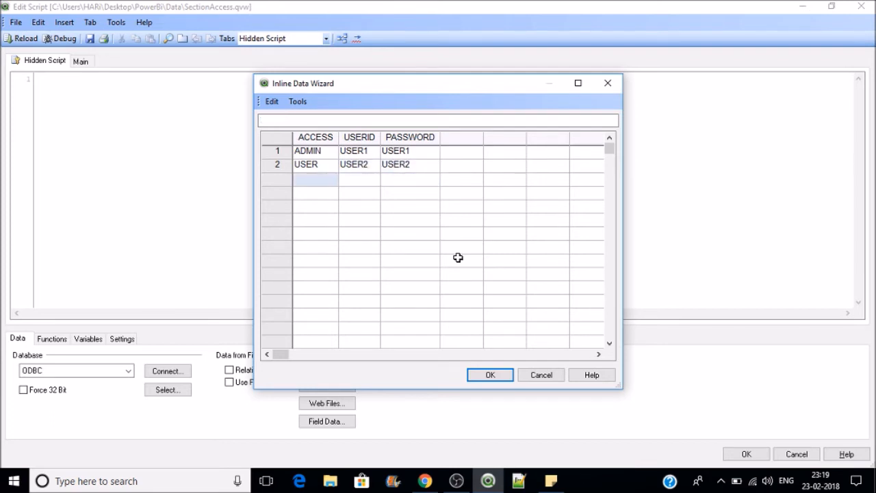
{"action": "type", "text": "USER"}
{"action": "key", "text": "Tab"}
{"action": "type", "text": "USER"}
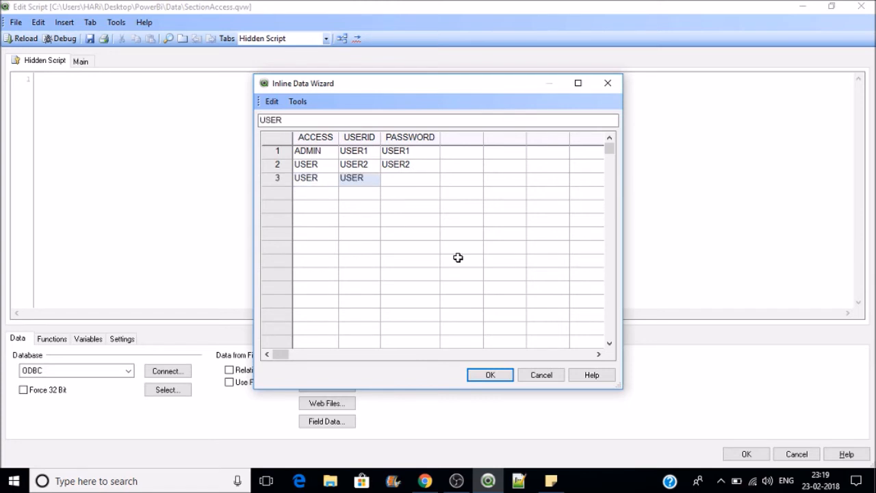
{"action": "type", "text": "3"}
{"action": "key", "text": "Tab"}
{"action": "type", "text": "USER3"}
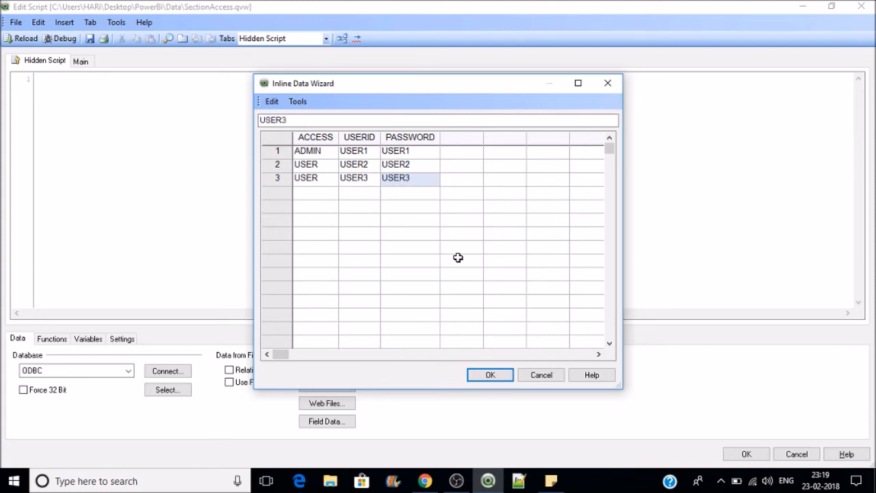
{"action": "left_click", "coordinate": [490, 375]}
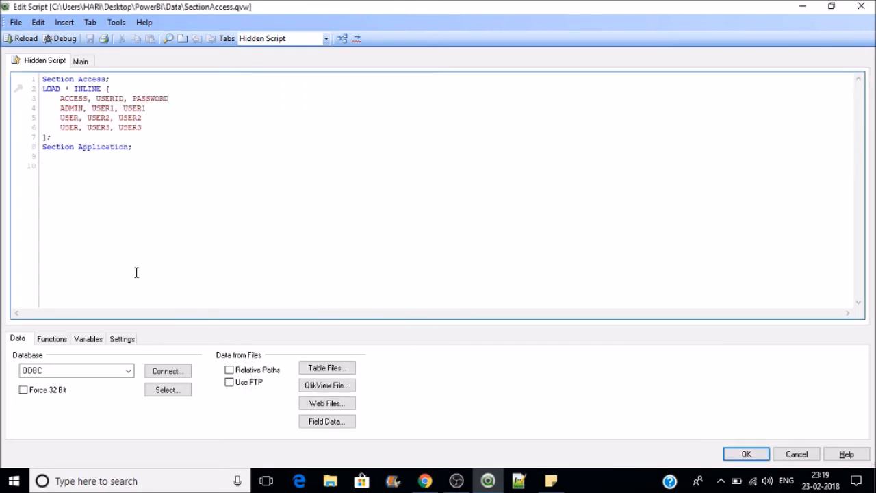
Step: Type a new 'LOAD * Inline [' statement below Section Application
{"action": "type", "text": "LO"}
{"action": "key", "text": "Return"}
{"action": "type", "text": "* in"}
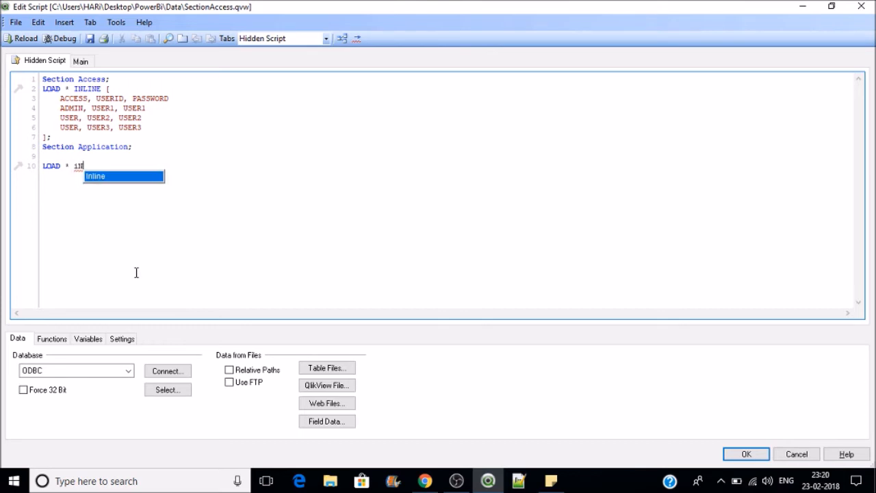
{"action": "key", "text": "Return"}
{"action": "type", "text": "["}
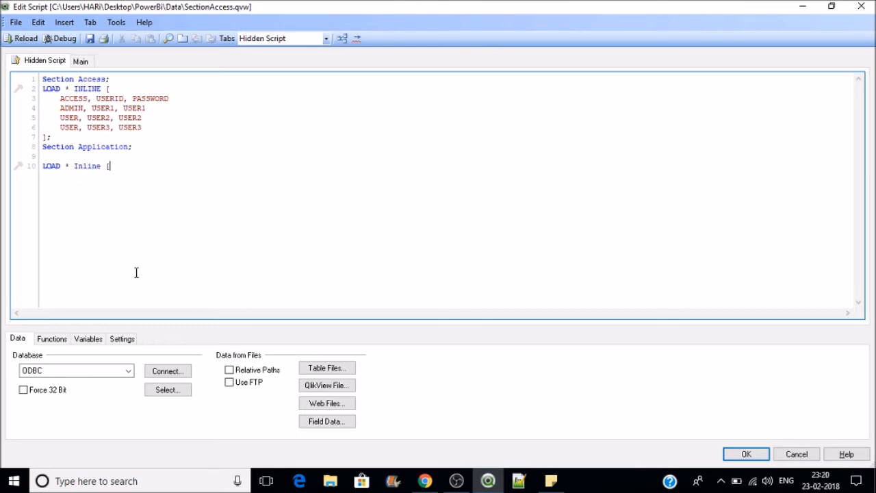
{"action": "key", "text": "Return"}
{"action": "key", "text": "Return"}
Step: Copy USERID from line 3 onto line 12 as the first field, followed by a comma
{"action": "double_click", "coordinate": [119, 98]}
{"action": "key", "text": "ctrl+c"}
{"action": "left_click", "coordinate": [52, 184]}
{"action": "key", "text": "ctrl+v"}
{"action": "type", "text": ","}
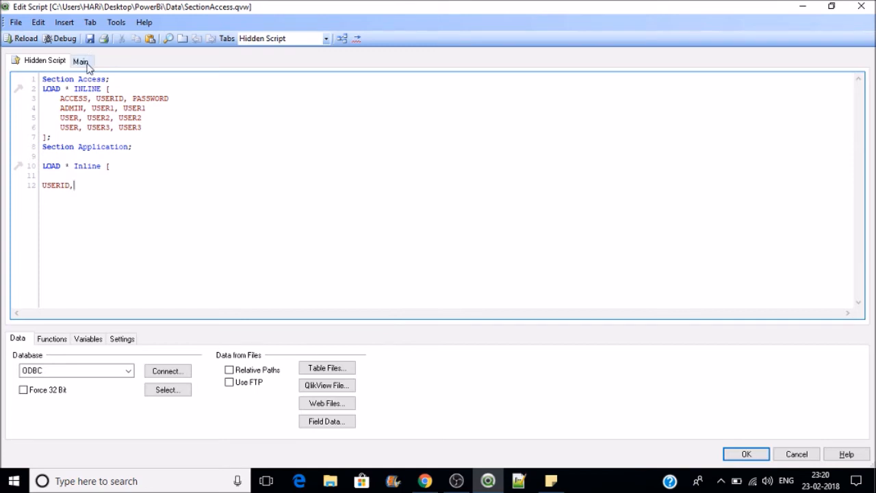
Step: Copy REGION from the Main script into the hidden table header after USERID
{"action": "left_click", "coordinate": [85, 60]}
{"action": "left_click_drag", "start_coordinate": [861, 157], "coordinate": [865, 240]}
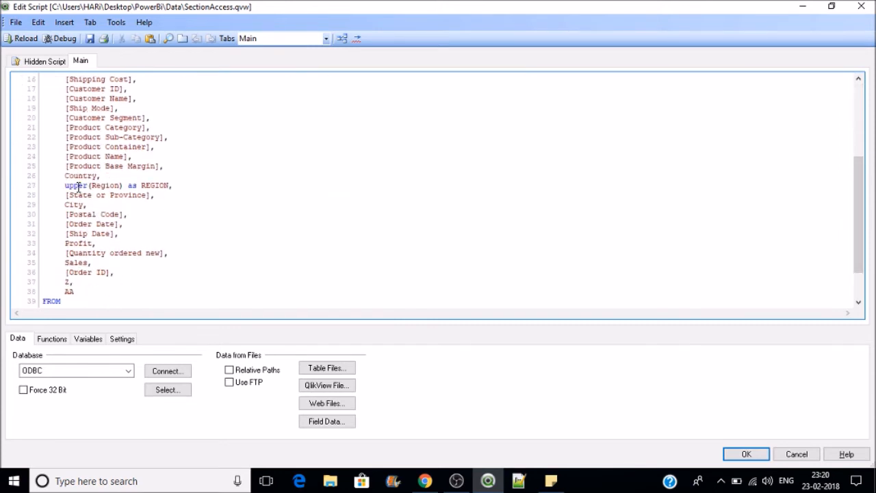
{"action": "double_click", "coordinate": [156, 185]}
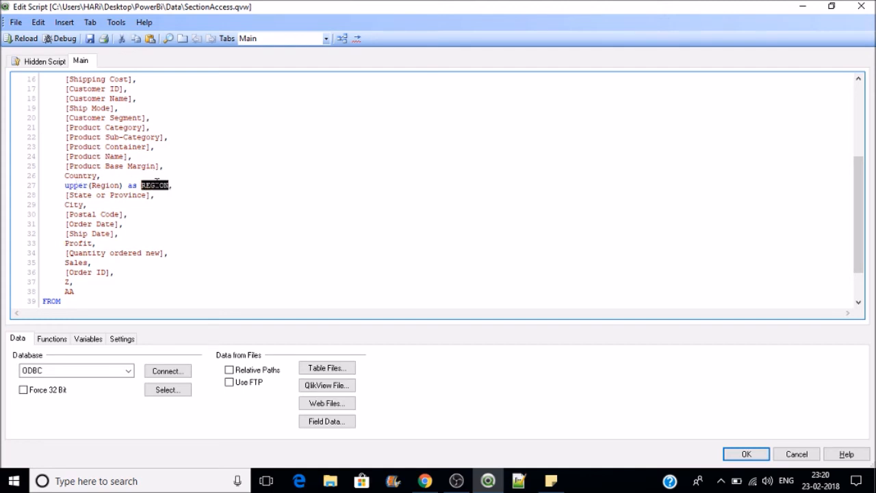
{"action": "left_click", "coordinate": [43, 61]}
{"action": "key", "text": "ctrl+v"}
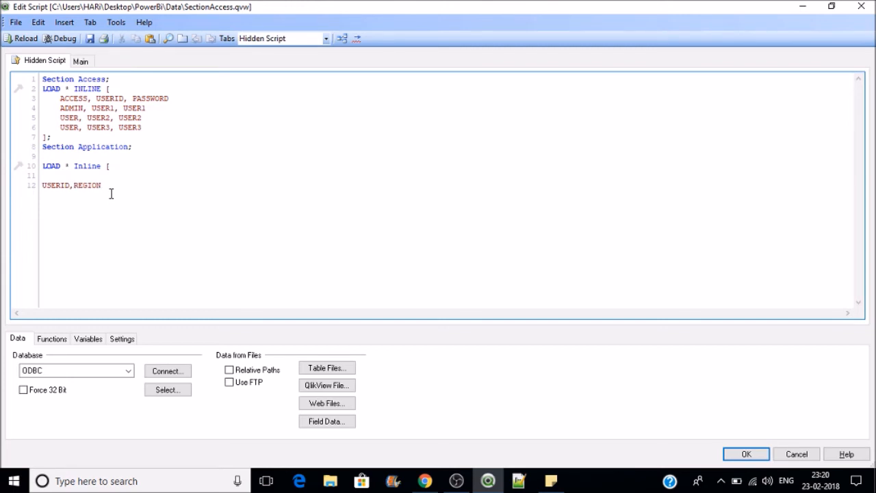
Step: Add rows mapping USER1 to *, USER2 to EAST and USER3 to CENTRAL
{"action": "key", "text": "Return"}
{"action": "type", "text": "user"}
{"action": "key", "text": "BackSpace"}
{"action": "key", "text": "BackSpace"}
{"action": "key", "text": "BackSpace"}
{"action": "key", "text": "BackSpace"}
{"action": "type", "text": "USER1,"}
{"action": "key", "text": "Return"}
{"action": "type", "text": "USER2,EAST,"}
{"action": "key", "text": "Return"}
{"action": "key", "text": "BackSpace"}
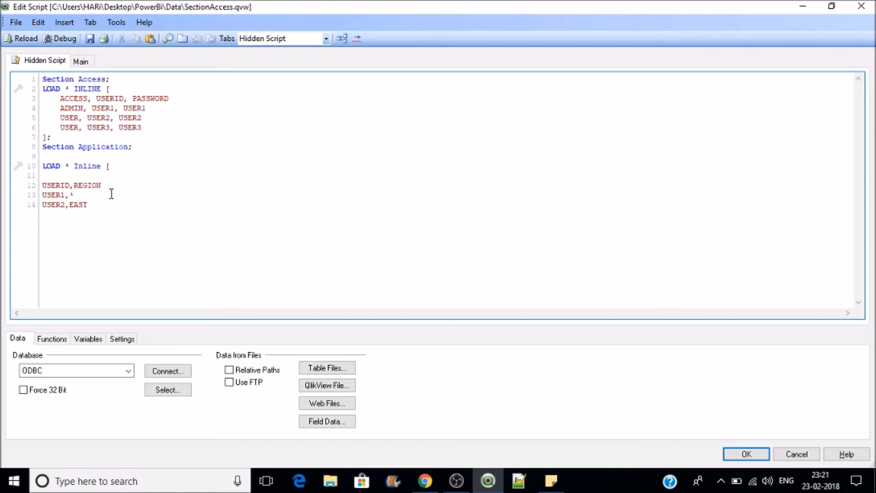
{"action": "type", "text": "USER3,CENTRAL"}
{"action": "key", "text": "Return"}
Step: Save and reload SectionAccess.qvw twice so REGION lists *, CENTRAL, EAST, SOUTH and WEST
{"action": "left_click", "coordinate": [89, 39]}
{"action": "left_click", "coordinate": [28, 39]}
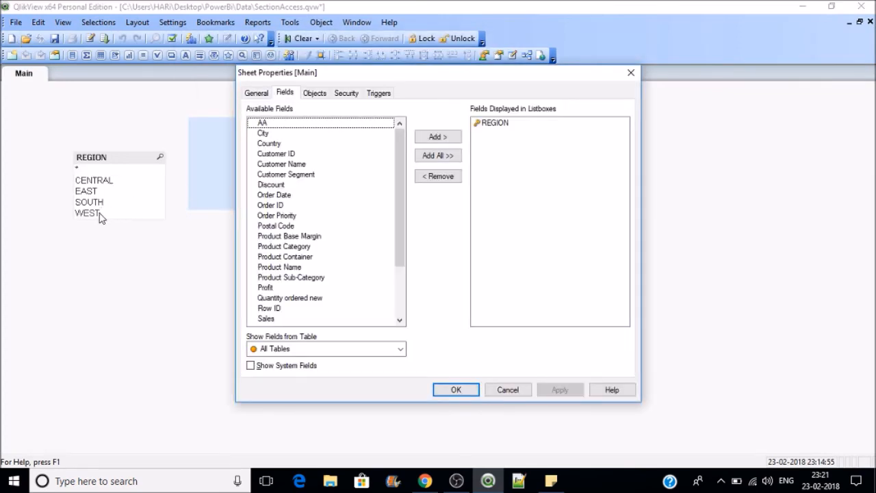
{"action": "left_click", "coordinate": [457, 389]}
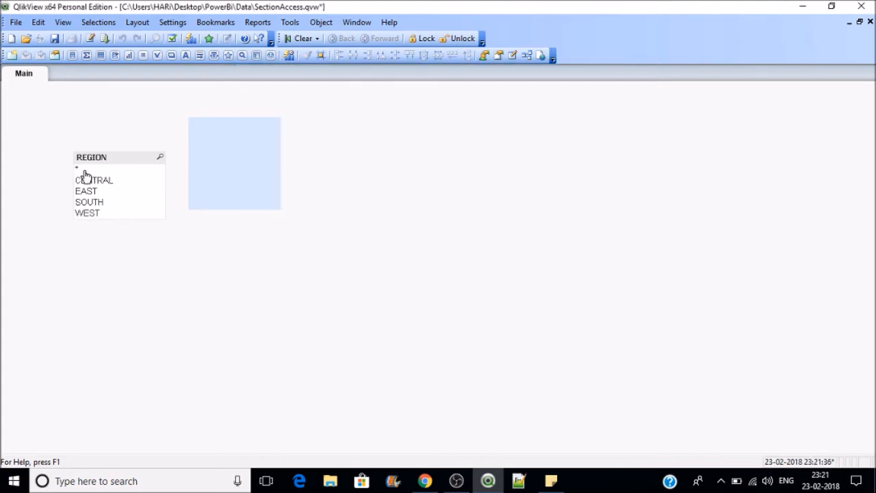
{"action": "left_click", "coordinate": [89, 39]}
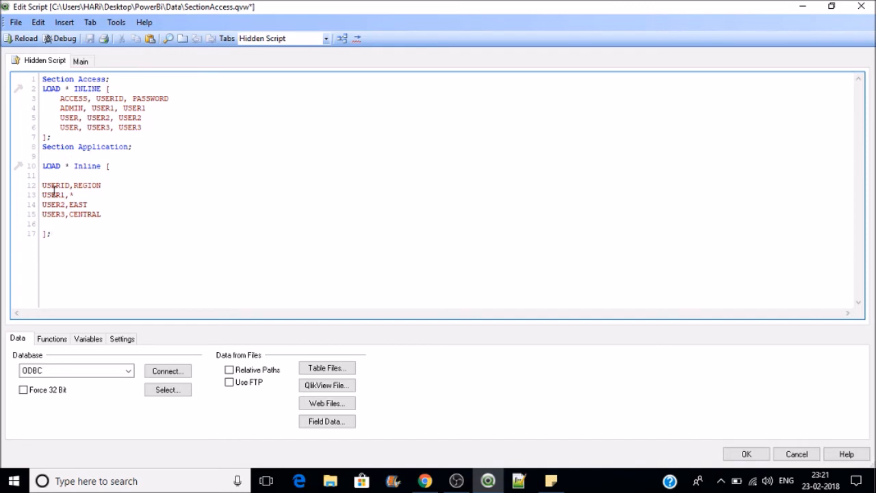
{"action": "left_click", "coordinate": [744, 454]}
{"action": "left_click", "coordinate": [54, 39]}
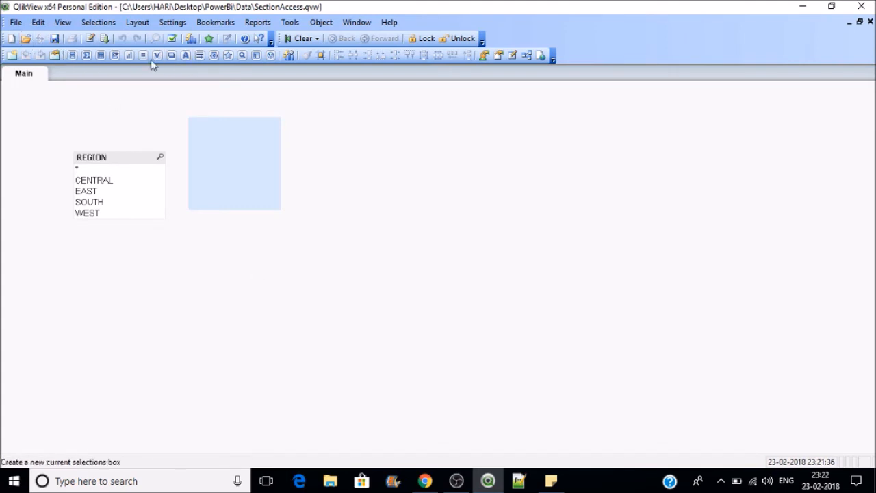
{"action": "left_click", "coordinate": [105, 38]}
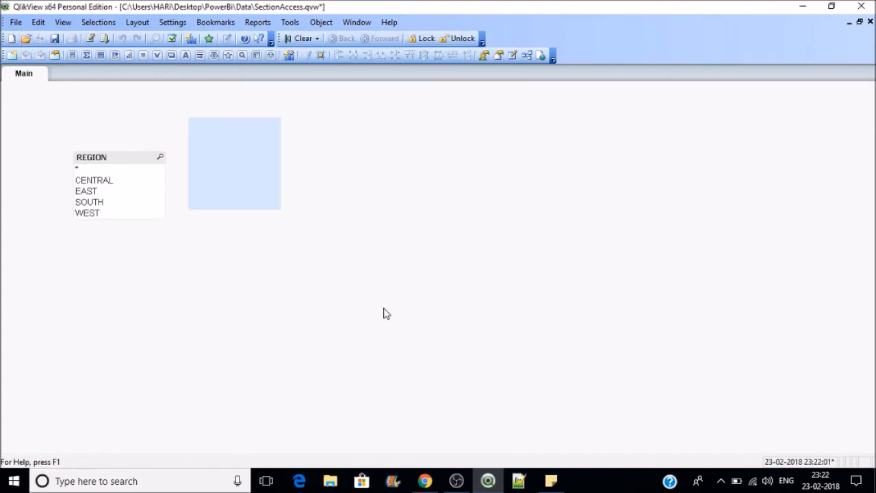
{"action": "key", "text": "ctrl+s"}
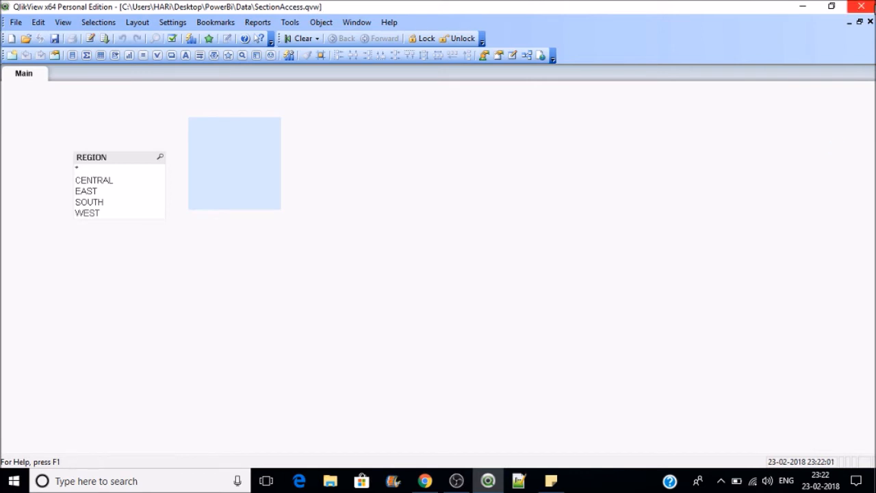
Step: Close QlikView, relaunch it maximized, and open SectionAccess.qvw from recent files
{"action": "left_click", "coordinate": [802, 6]}
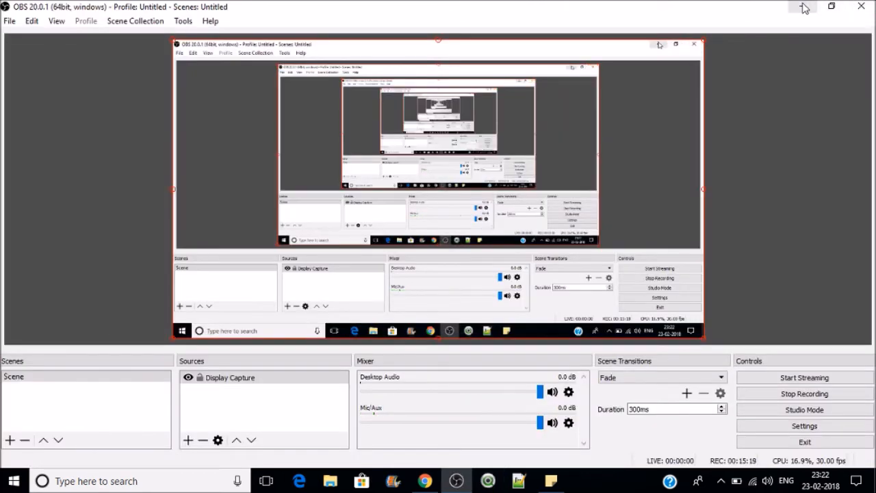
{"action": "left_click", "coordinate": [805, 7]}
{"action": "left_click", "coordinate": [805, 7]}
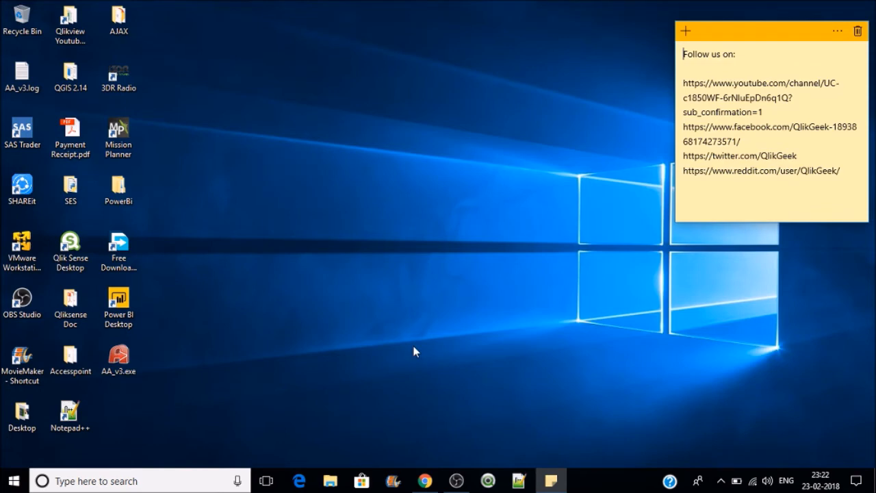
{"action": "left_click", "coordinate": [487, 481]}
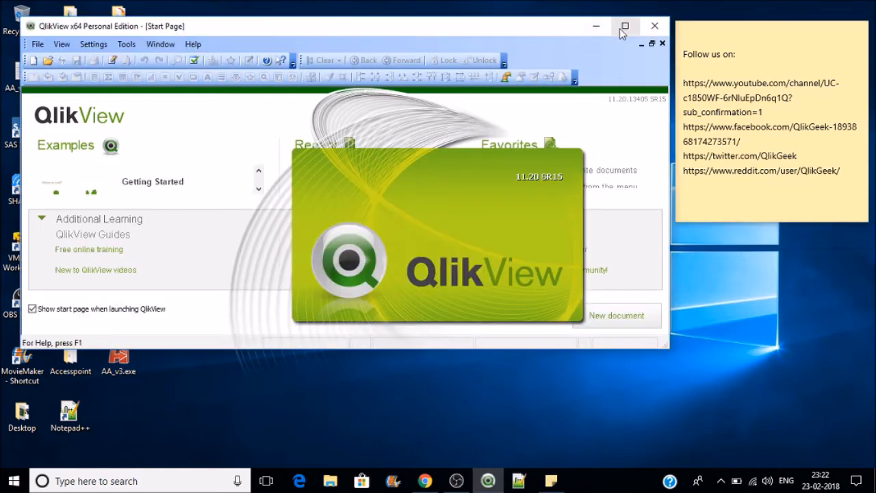
{"action": "left_click", "coordinate": [626, 32]}
{"action": "left_click", "coordinate": [403, 169]}
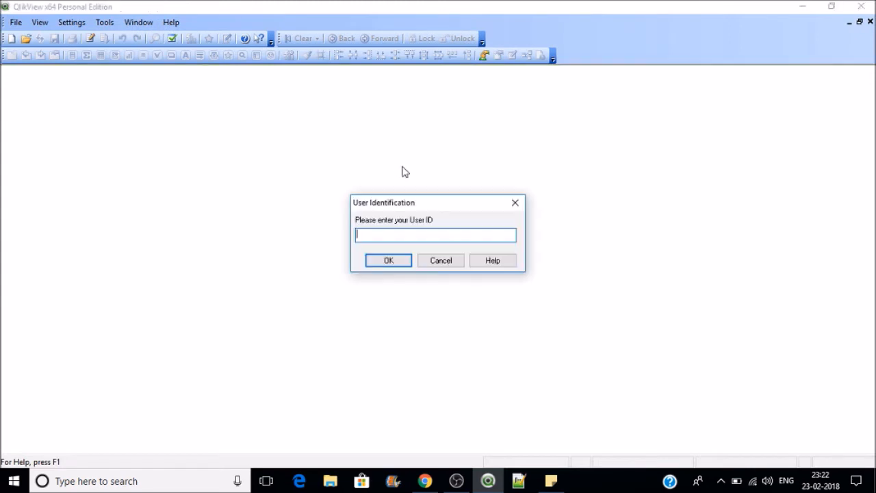
Step: Log in with the second user's ID and password, leaving REGION showing only EAST
{"action": "type", "text": "USE"}
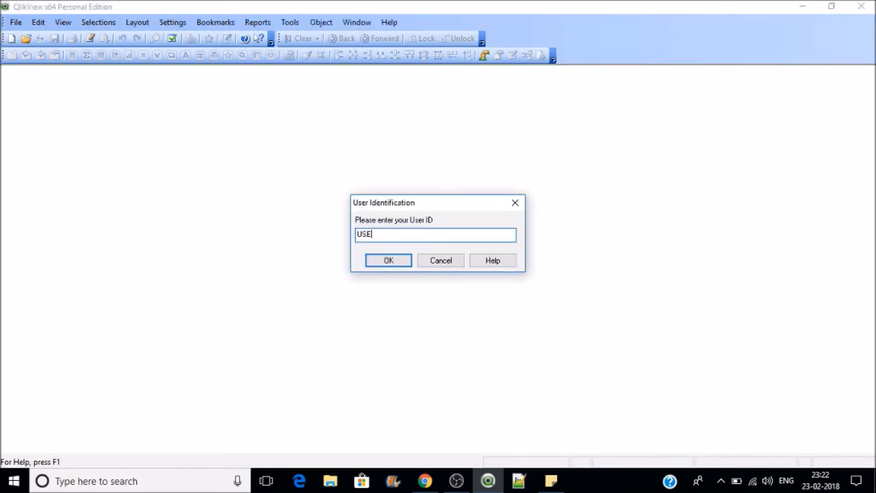
{"action": "type", "text": "R2"}
{"action": "key", "text": "Return"}
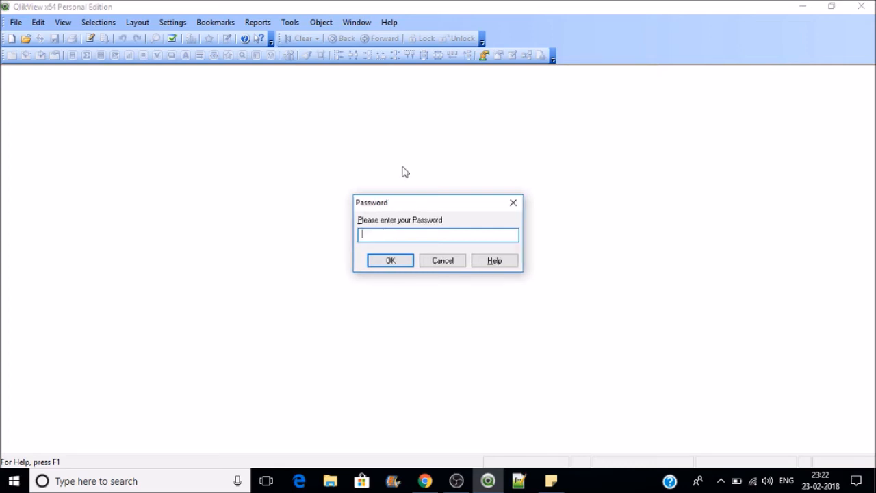
{"action": "type", "text": "PASS1"}
{"action": "key", "text": "Return"}
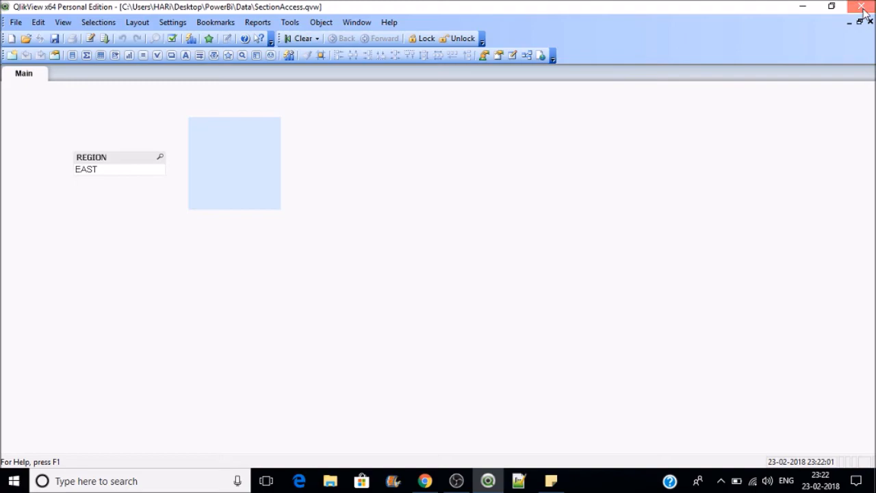
Step: Close QlikView, then relaunch it with a maximized window
{"action": "left_click", "coordinate": [864, 10]}
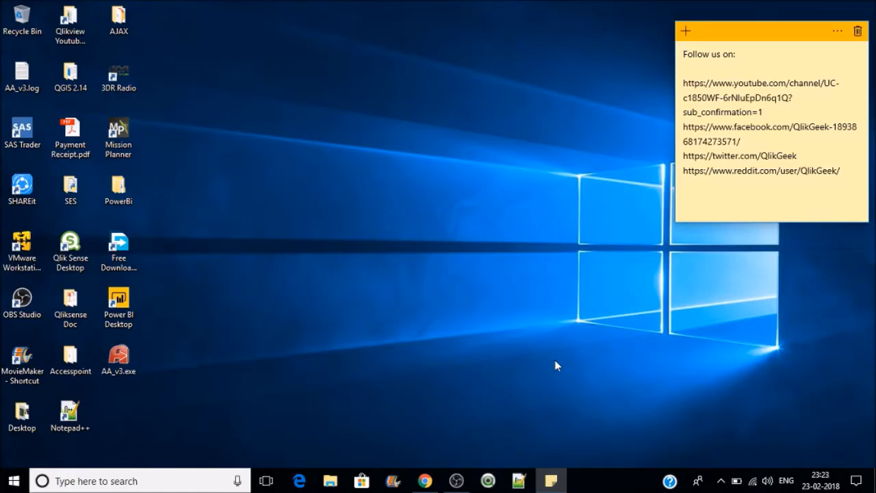
{"action": "left_click", "coordinate": [488, 482]}
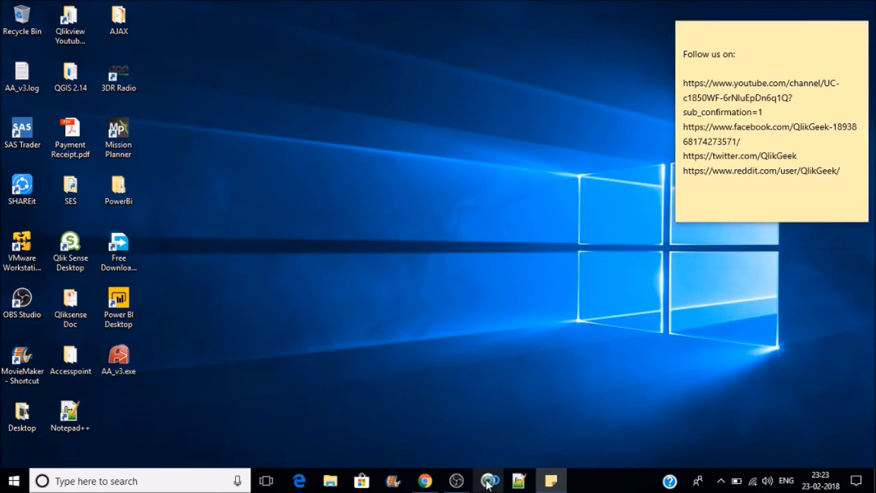
{"action": "left_click", "coordinate": [641, 44]}
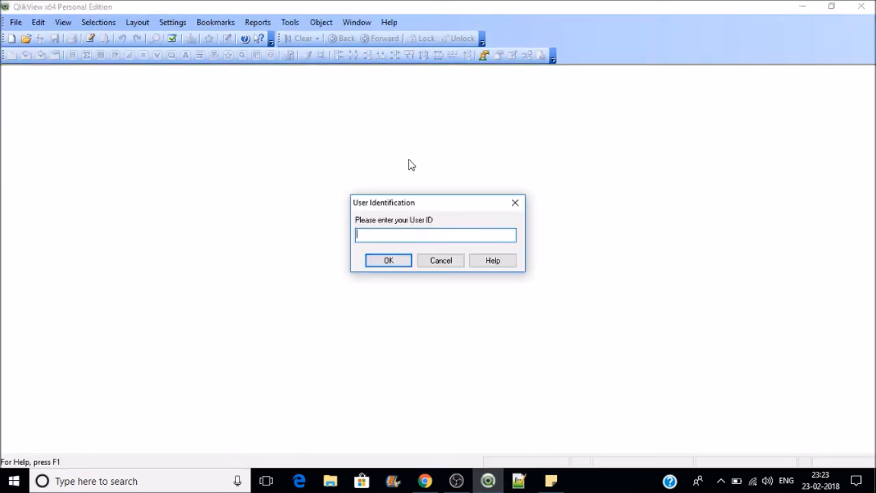
Step: Log in with the admin user's ID and password, check REGION shows only *, then open the load script
{"action": "type", "text": "USER1"}
{"action": "key", "text": "Return"}
{"action": "type", "text": "****"}
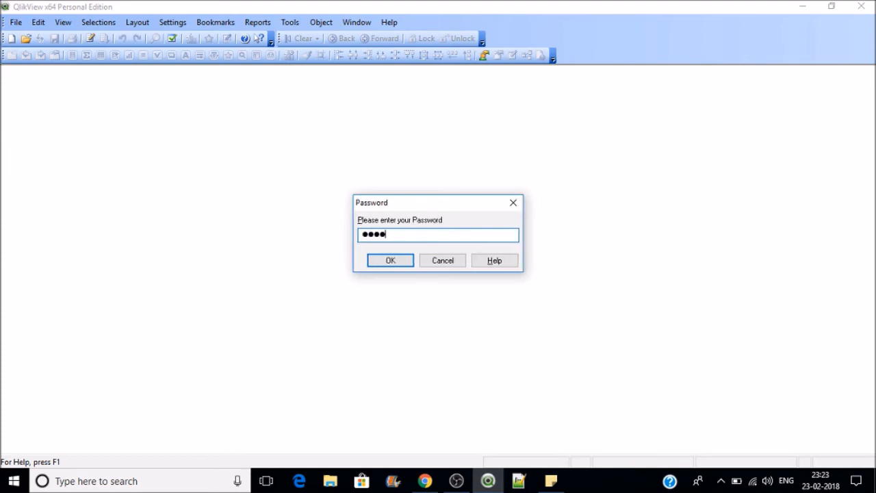
{"action": "type", "text": "*"}
{"action": "key", "text": "Return"}
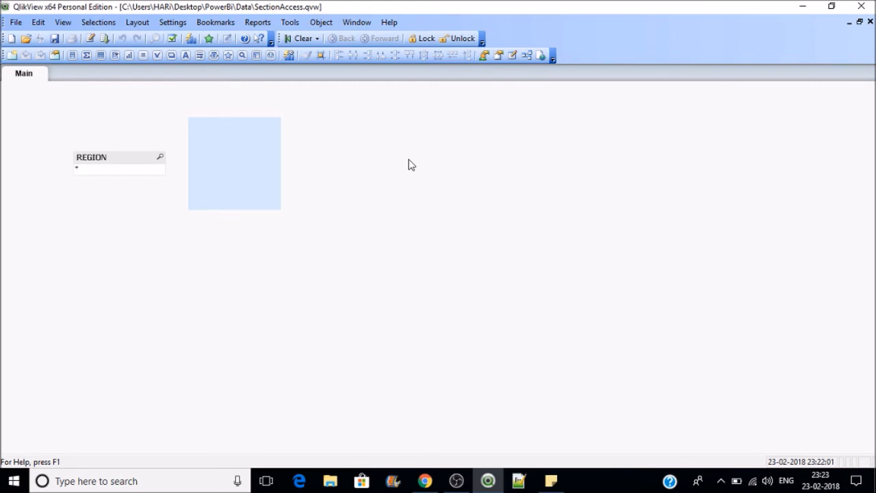
{"action": "left_click", "coordinate": [119, 171]}
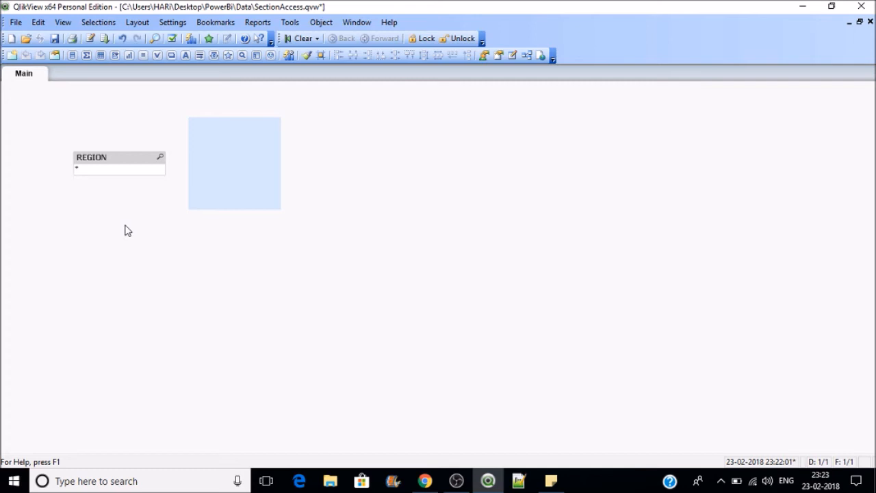
{"action": "left_click", "coordinate": [91, 39]}
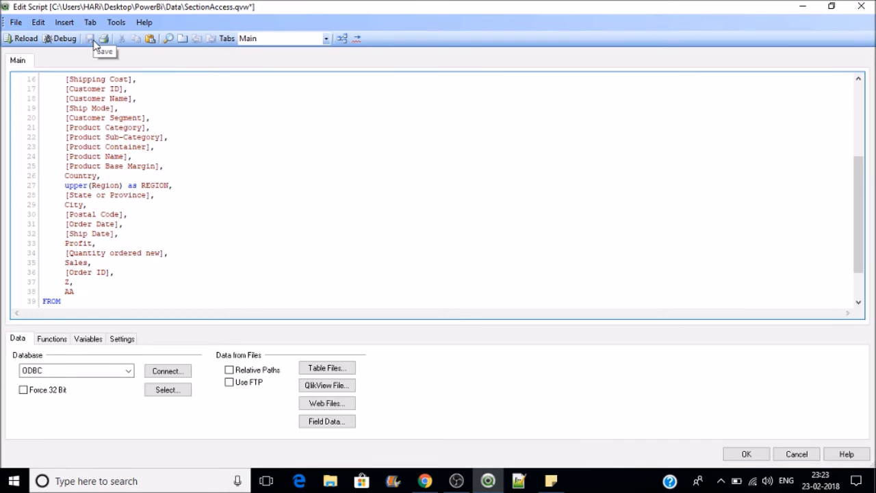
Step: Unlock the hidden script via File > Edit Hidden Script with its password
{"action": "left_click", "coordinate": [15, 22]}
{"action": "left_click", "coordinate": [42, 66]}
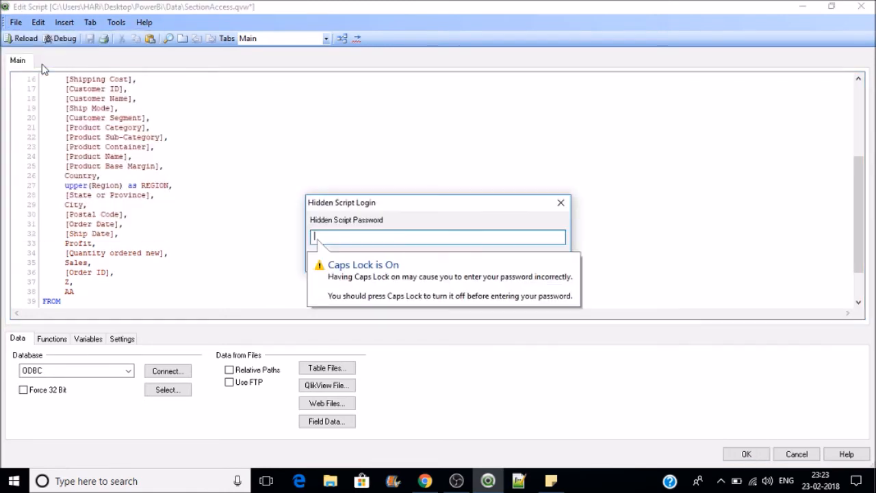
{"action": "key", "text": "Caps_Lock"}
{"action": "type", "text": "******"}
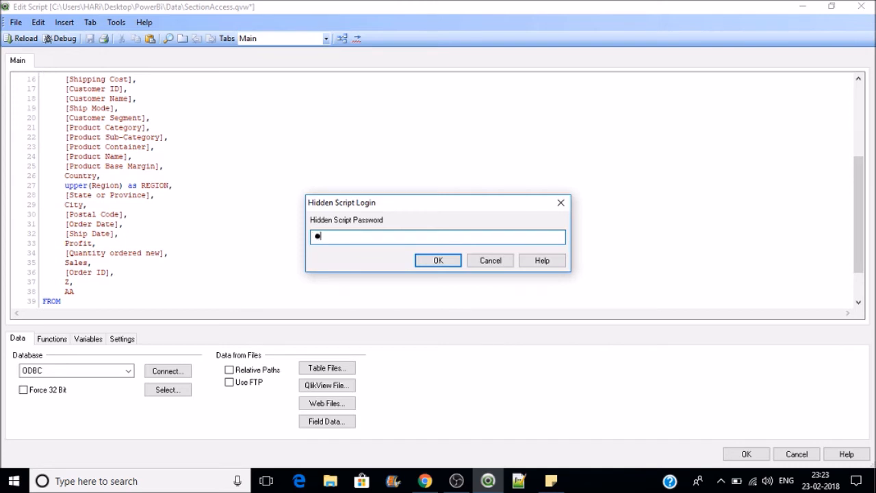
{"action": "type", "text": "**"}
{"action": "key", "text": "Return"}
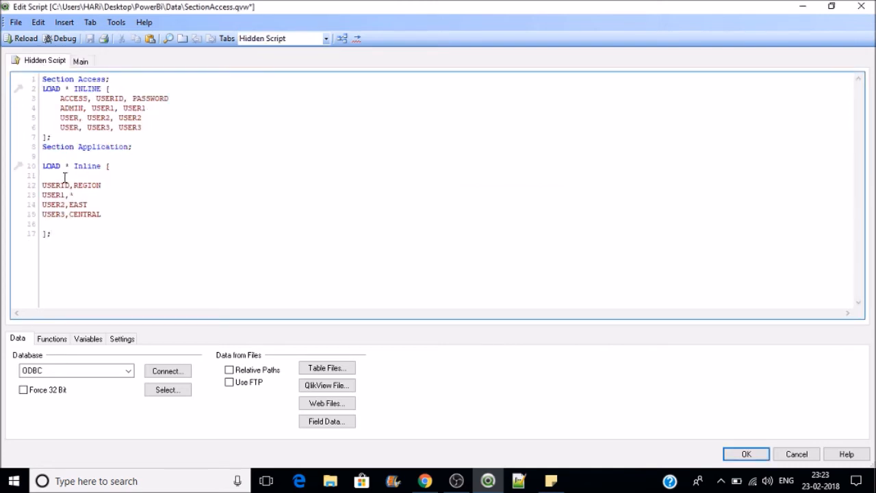
Step: Add REGION to the Section Access header, giving the user rows *, EAST and CENTRAL
{"action": "left_click_drag", "start_coordinate": [104, 214], "coordinate": [44, 175]}
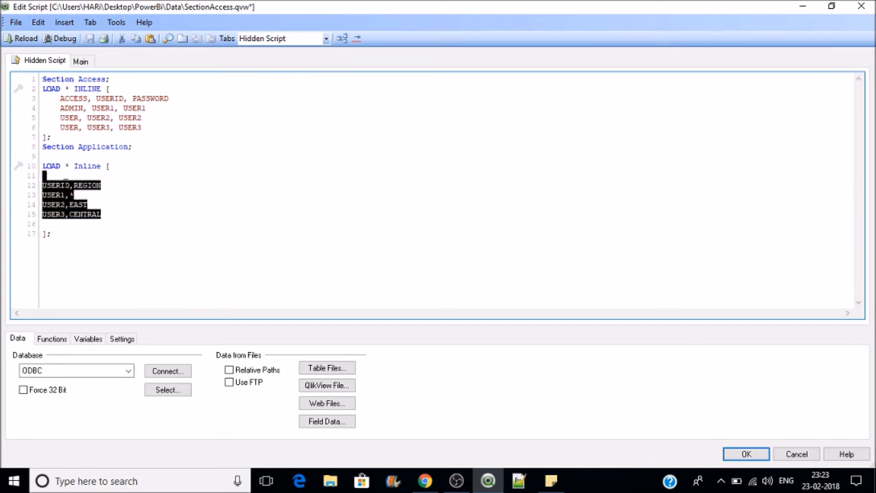
{"action": "left_click", "coordinate": [182, 96]}
{"action": "type", "text": ","}
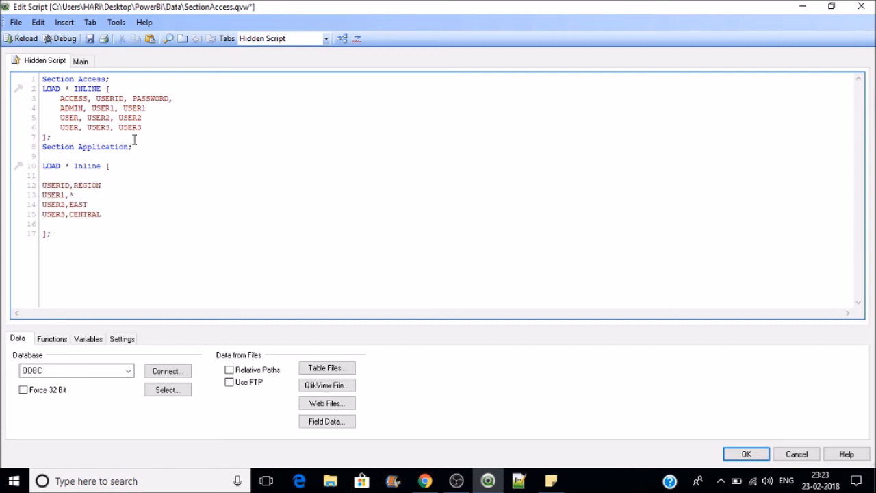
{"action": "double_click", "coordinate": [92, 186]}
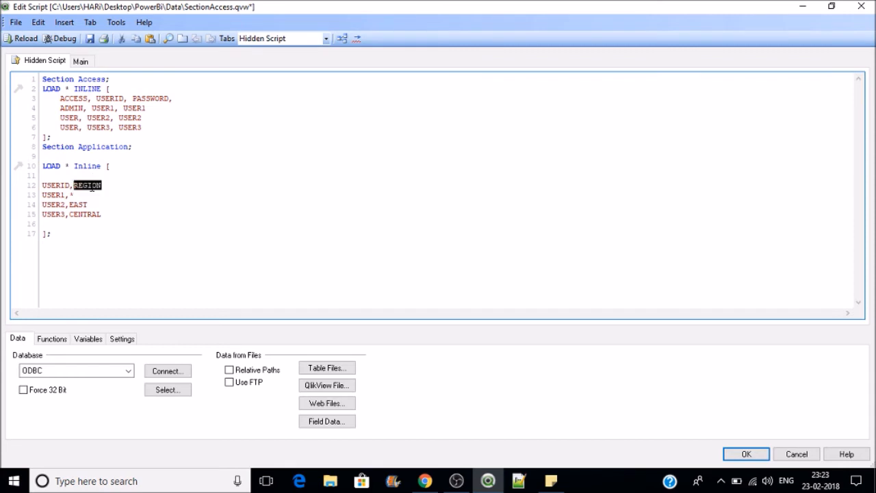
{"action": "key", "text": "ctrl+c"}
{"action": "left_click", "coordinate": [185, 98]}
{"action": "key", "text": "ctrl+v"}
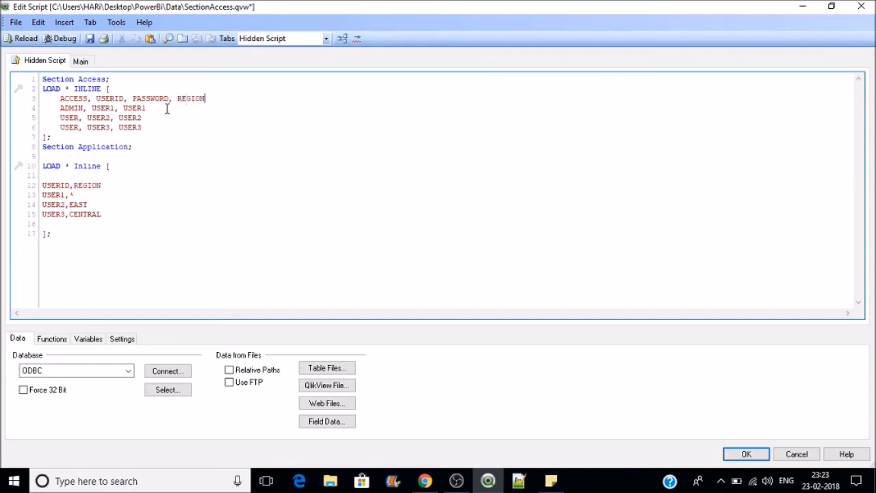
{"action": "type", "text": ","}
{"action": "type", "text": "*"}
{"action": "type", "text": ","}
{"action": "type", "text": "EAST"}
{"action": "key", "text": "Down"}
{"action": "type", "text": ",CENTRAL"}
Step: Delete the separate inline USERID/REGION table and save with Ctrl+S
{"action": "left_click_drag", "start_coordinate": [81, 233], "coordinate": [40, 165]}
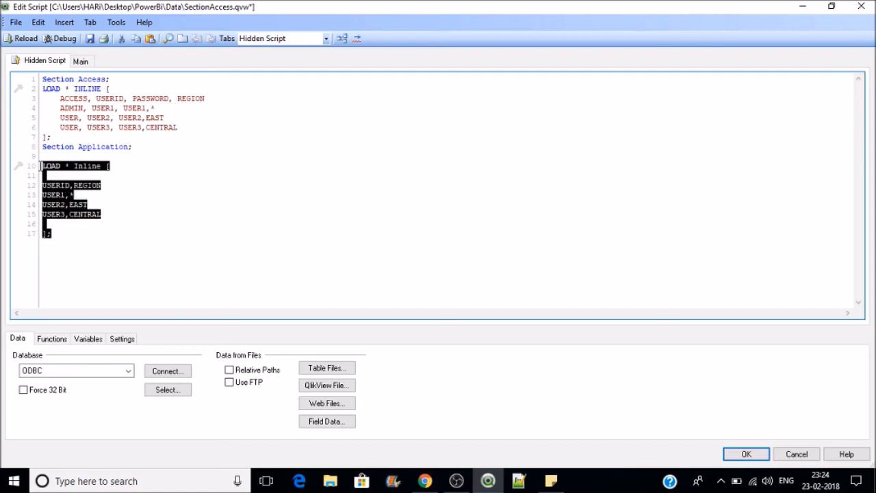
{"action": "key", "text": "Delete"}
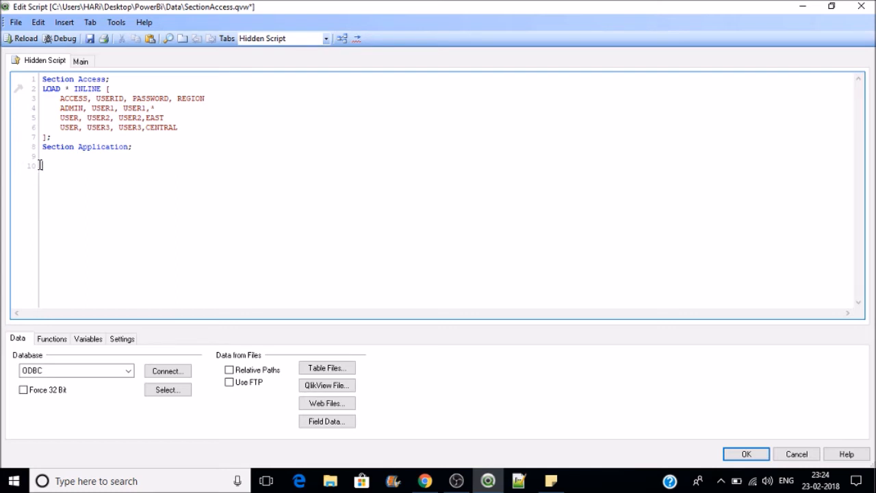
{"action": "key", "text": "ctrl+s"}
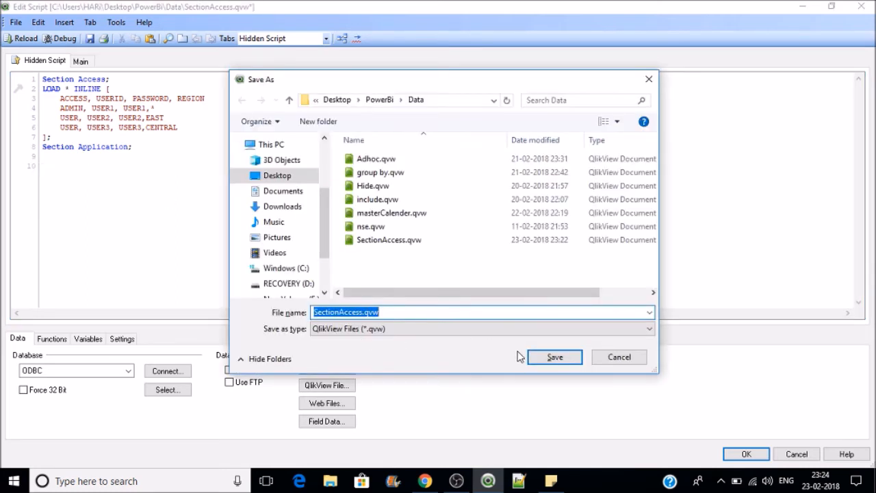
Step: Replace the existing SectionAccess.qvw, then reload, save and reload again with the merged region script
{"action": "left_click", "coordinate": [547, 362]}
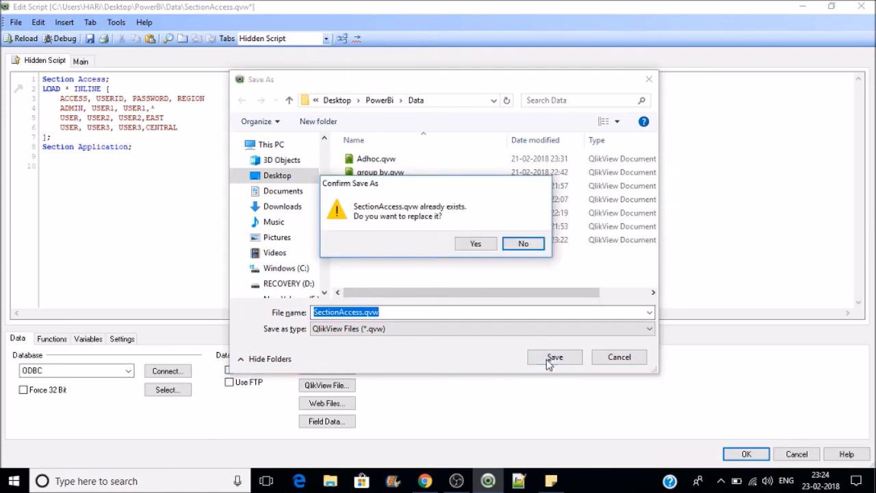
{"action": "left_click", "coordinate": [478, 246]}
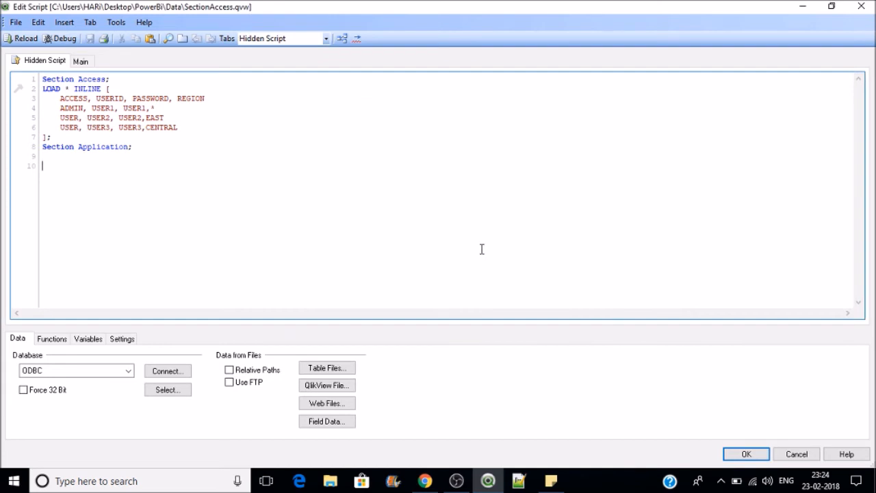
{"action": "left_click", "coordinate": [19, 40]}
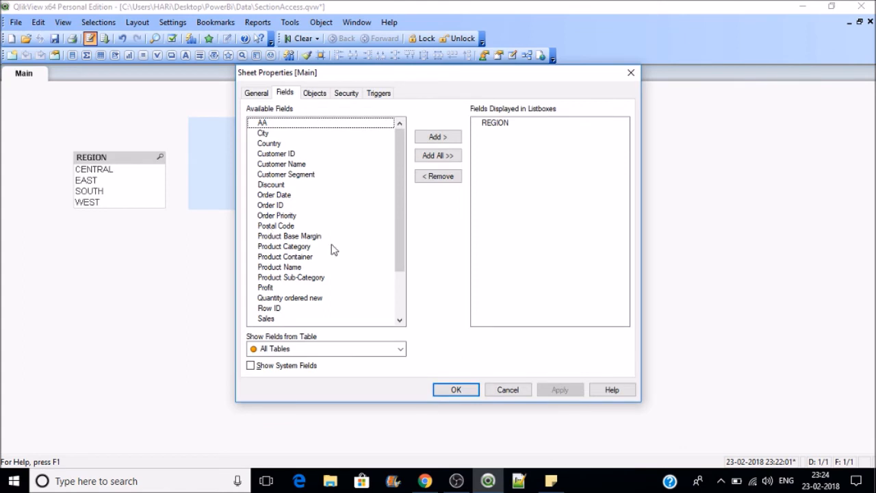
{"action": "left_click", "coordinate": [457, 389]}
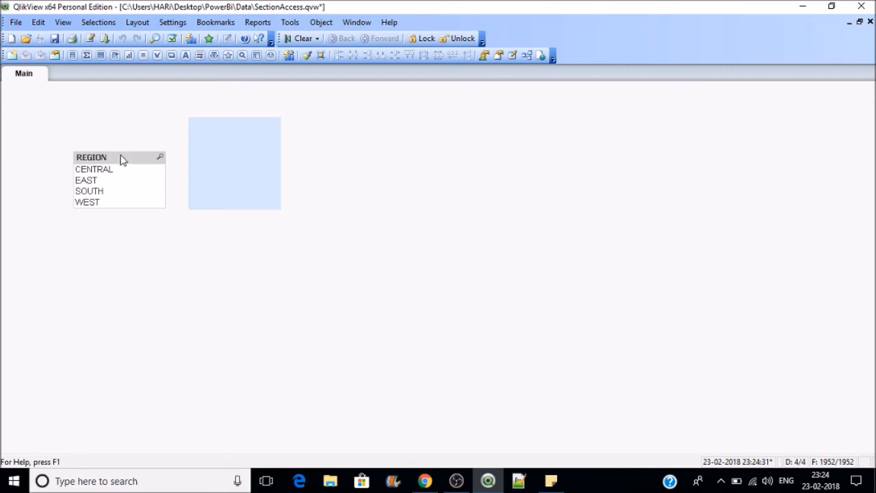
{"action": "left_click", "coordinate": [56, 40]}
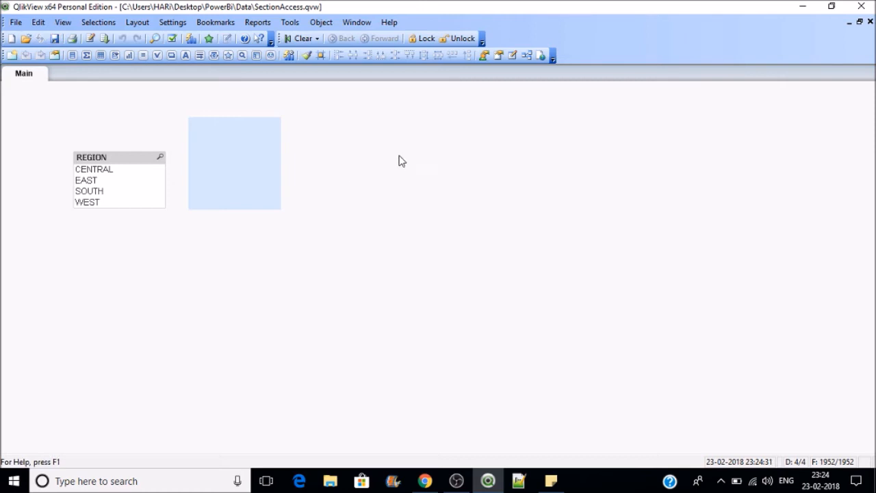
{"action": "left_click", "coordinate": [105, 39]}
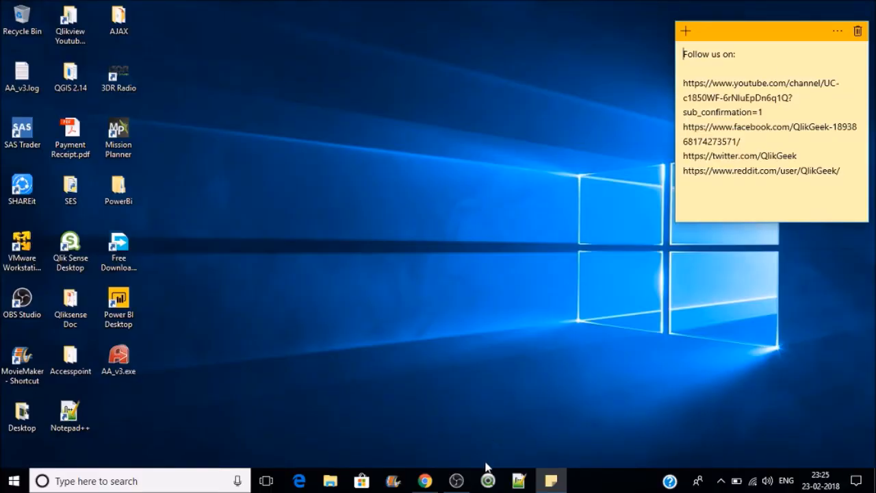
Step: Relaunch QlikView maximized and open SectionAccess from the recent files list
{"action": "left_click", "coordinate": [488, 481]}
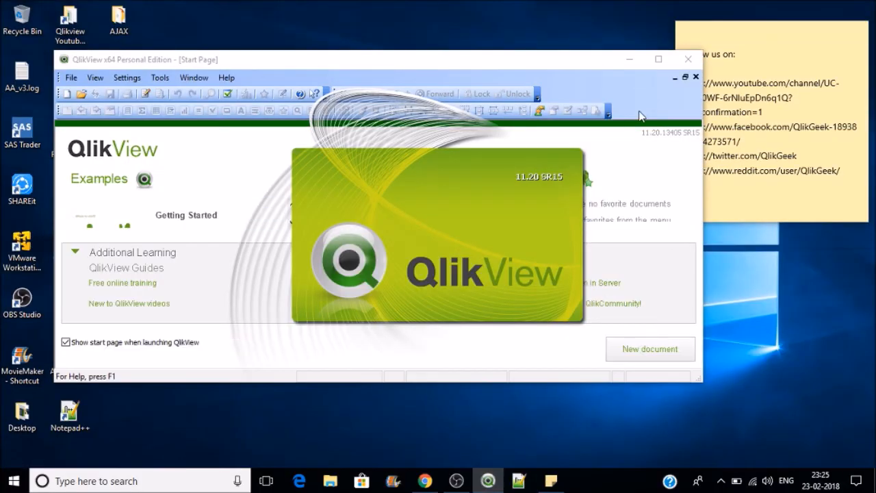
{"action": "left_click", "coordinate": [658, 59]}
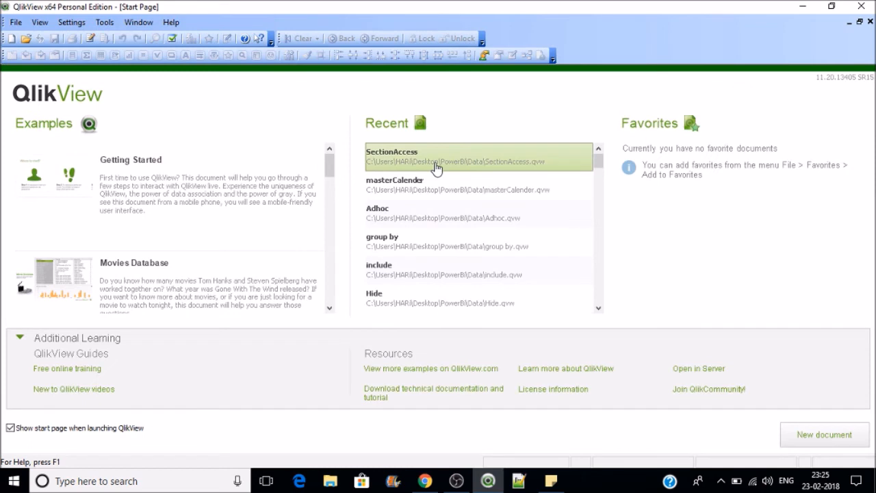
{"action": "left_click", "coordinate": [436, 168]}
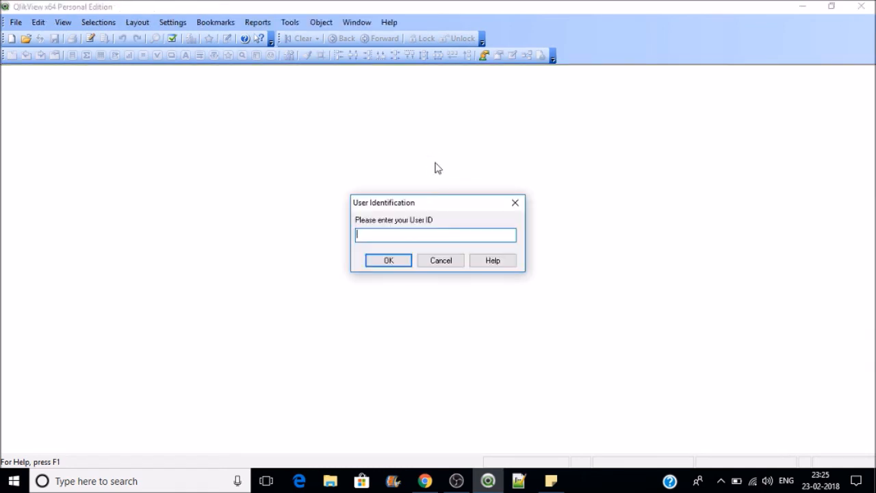
Step: Log in with the admin user's ID and password, leaving REGION showing only CENTRAL and EAST
{"action": "type", "text": "USER1"}
{"action": "key", "text": "Return"}
{"action": "type", "text": "U1ER"}
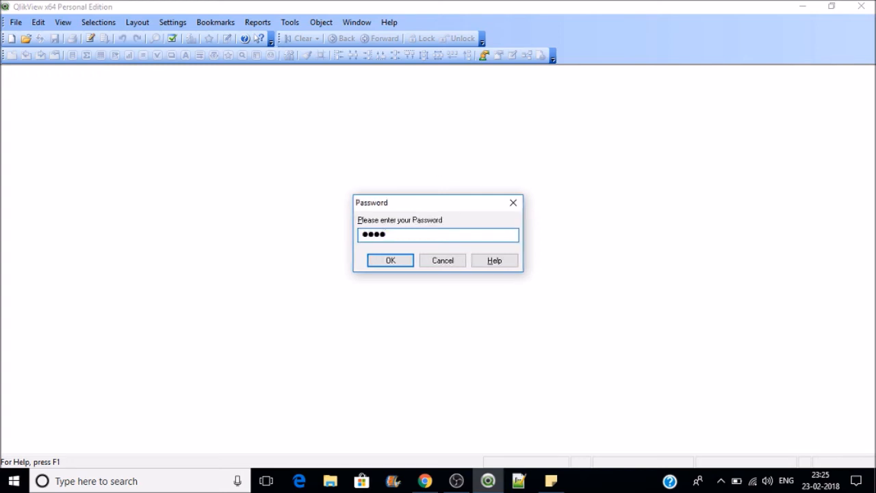
{"action": "type", "text": "1"}
{"action": "key", "text": "Return"}
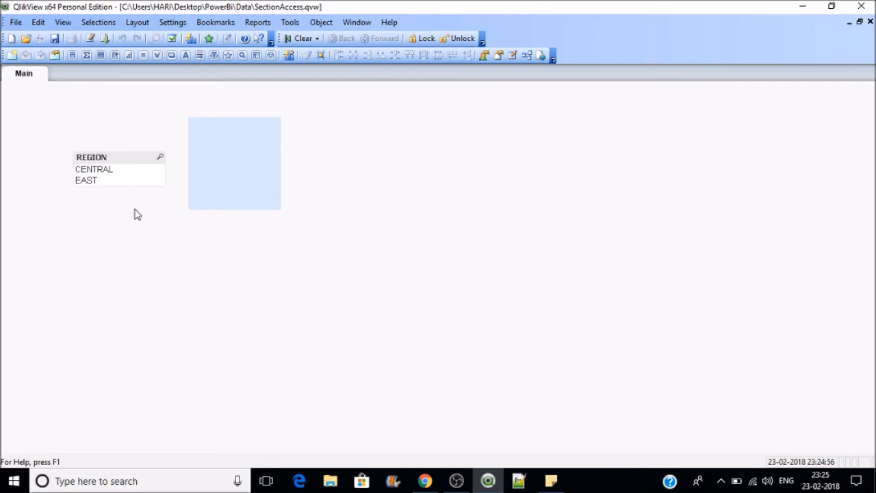
Step: Open the load script and unlock the hidden script with its password
{"action": "left_click", "coordinate": [92, 42]}
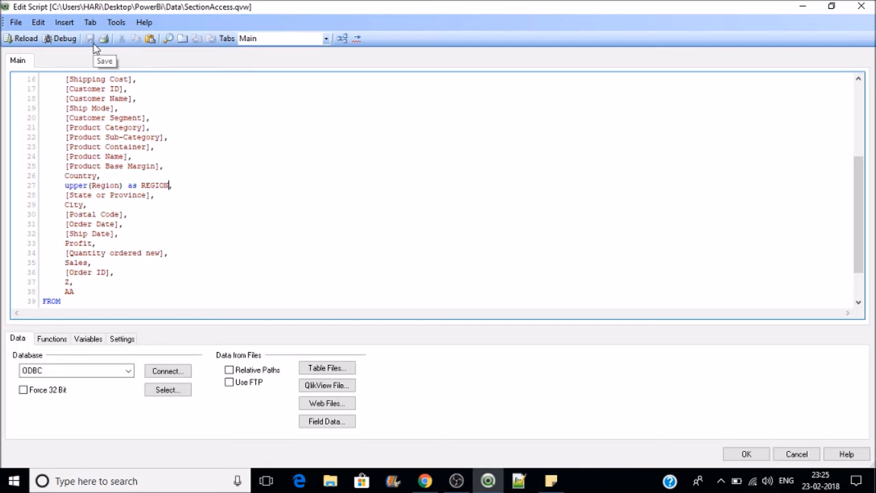
{"action": "left_click", "coordinate": [15, 22]}
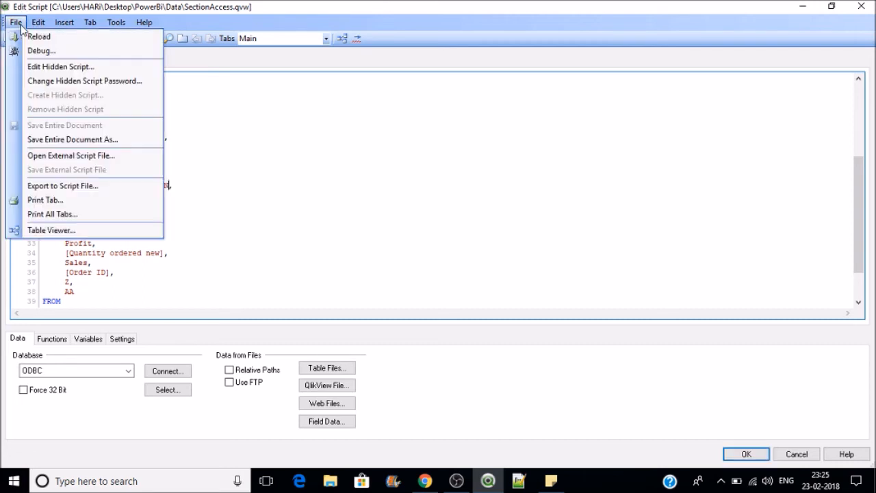
{"action": "left_click", "coordinate": [52, 66]}
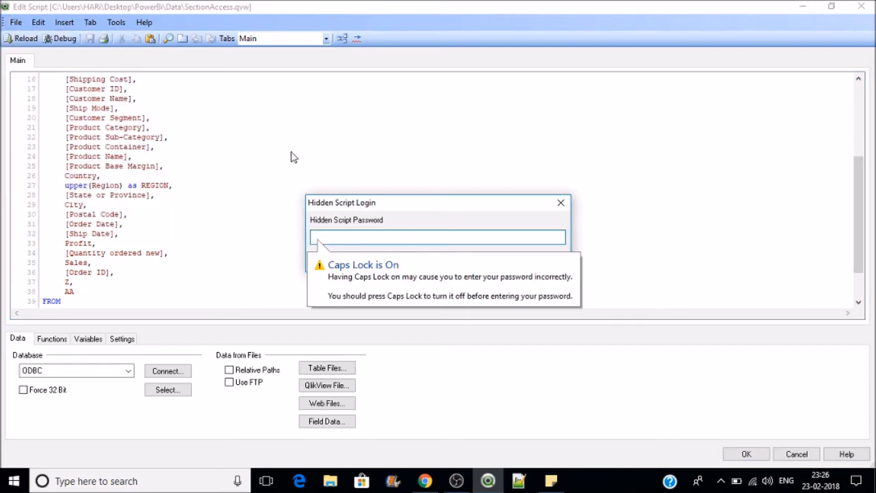
{"action": "key", "text": "Caps_Lock"}
{"action": "type", "text": "abcdefghi"}
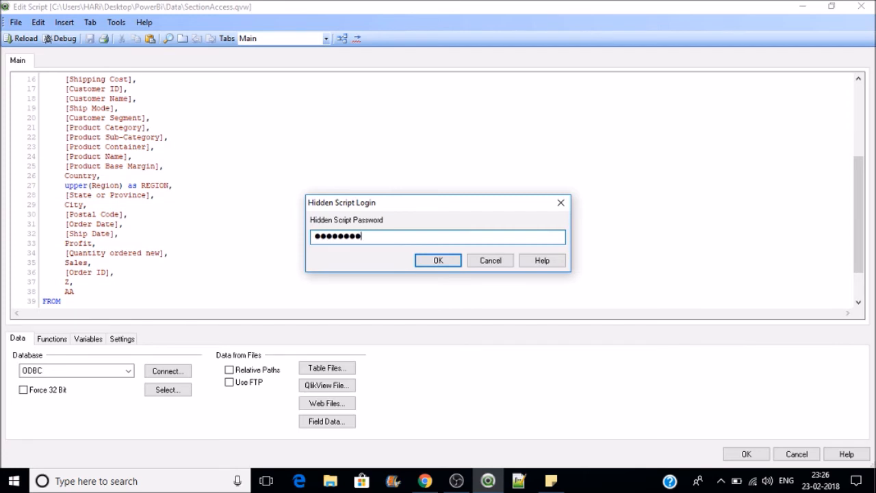
{"action": "key", "text": "Return"}
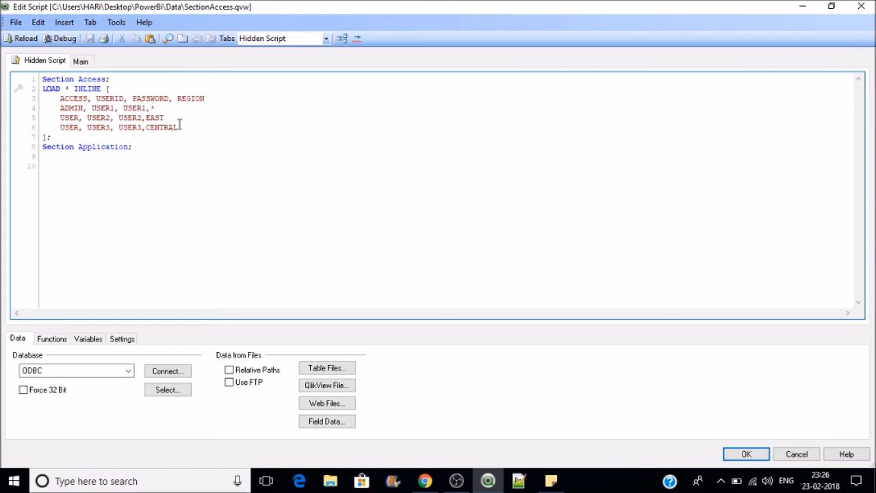
Step: Delete REGION from the Section Access header and remove the * and EAST region values
{"action": "left_click_drag", "start_coordinate": [206, 99], "coordinate": [171, 94]}
{"action": "left_click", "coordinate": [218, 102]}
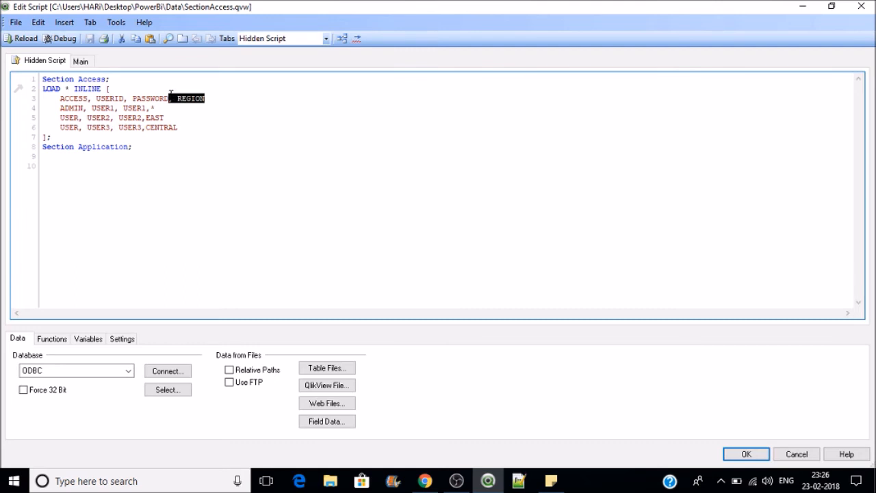
{"action": "key", "text": "BackSpace"}
{"action": "left_click_drag", "start_coordinate": [157, 108], "coordinate": [147, 115]}
{"action": "key", "text": "BackSpace"}
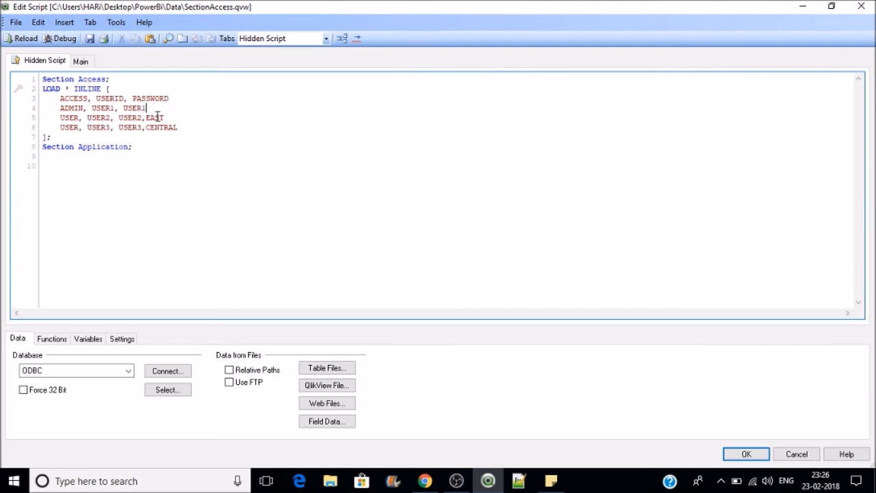
{"action": "left_click_drag", "start_coordinate": [168, 118], "coordinate": [143, 132]}
{"action": "key", "text": "BackSpace"}
{"action": "key", "text": "BackSpace"}
{"action": "left_click", "coordinate": [96, 172]}
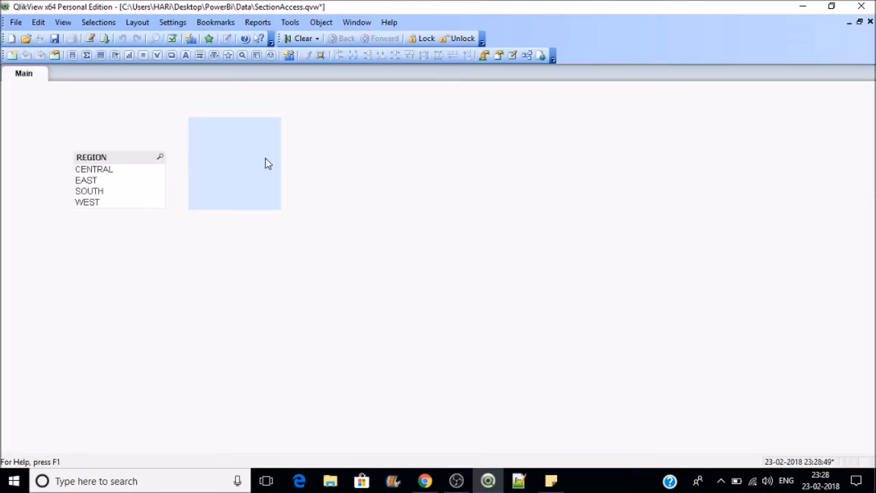
Step: Set the blue text object's text to =GetActiveSheetId() and widen it to fit
{"action": "right_click", "coordinate": [264, 162]}
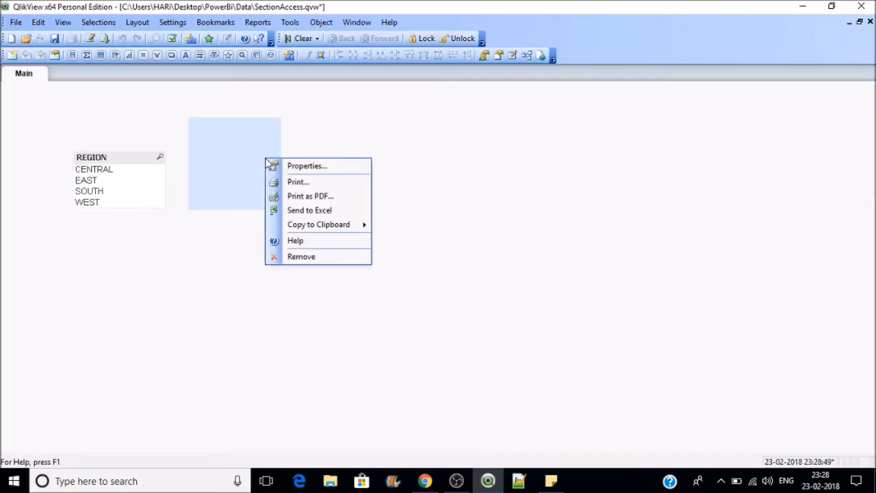
{"action": "left_click", "coordinate": [305, 166]}
{"action": "type", "text": "=a"}
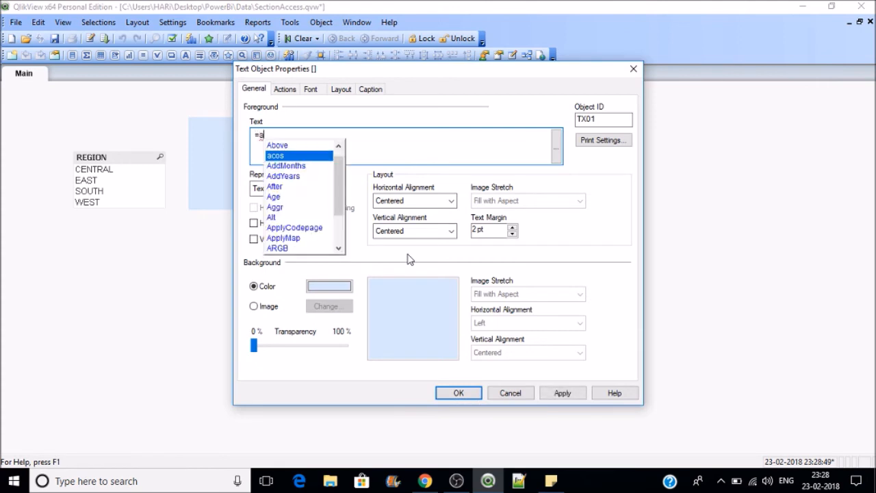
{"action": "key", "text": "BackSpace"}
{"action": "type", "text": "get"}
{"action": "key", "text": "Return"}
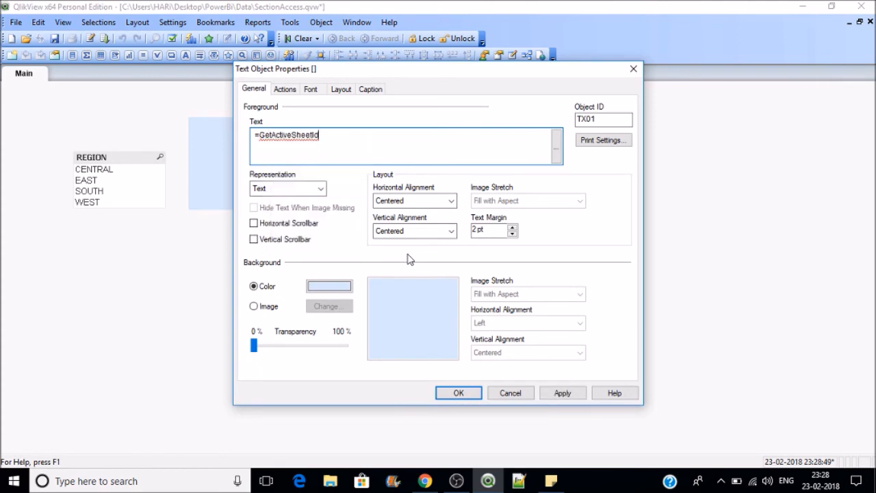
{"action": "type", "text": "()"}
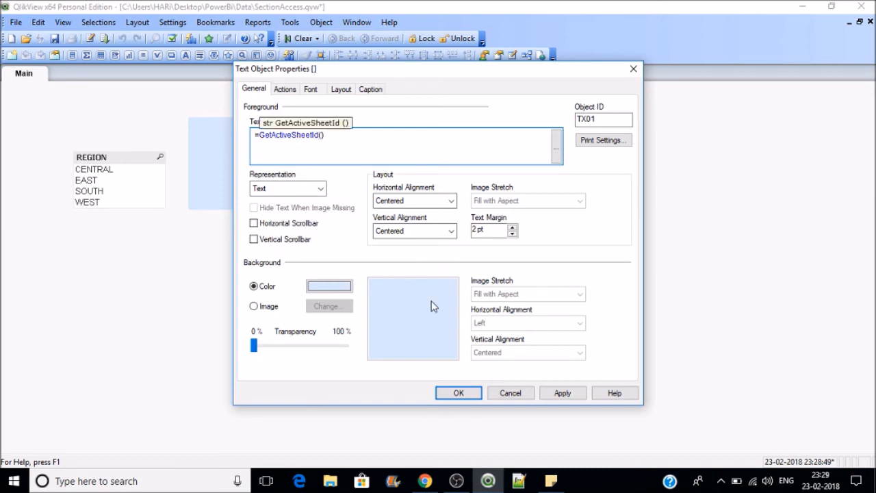
{"action": "left_click", "coordinate": [459, 393]}
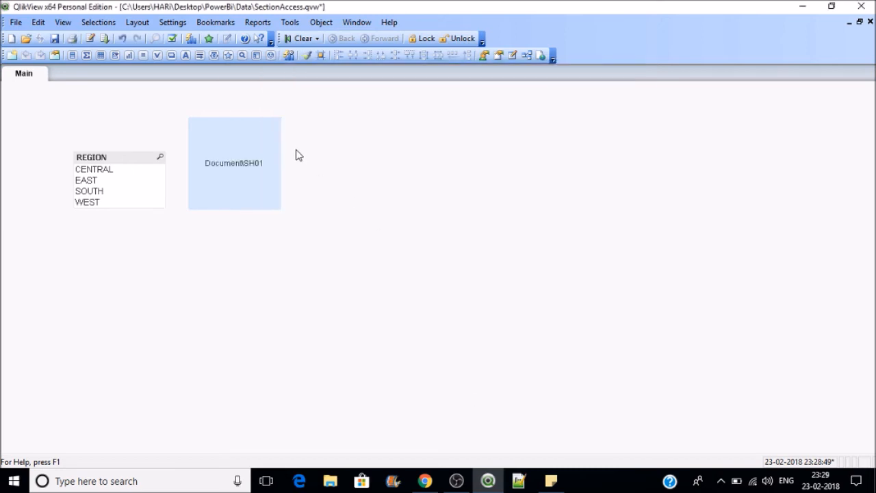
{"action": "left_click_drag", "start_coordinate": [281, 156], "coordinate": [462, 157]}
Step: Change the text to =SubField(GetActiveSheetId(),'\',2) so it shows just SH01
{"action": "right_click", "coordinate": [412, 153]}
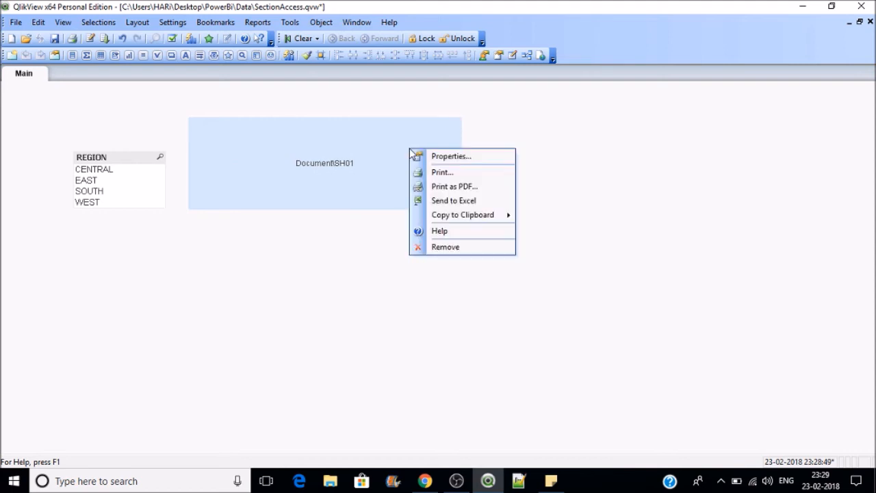
{"action": "left_click", "coordinate": [652, 195]}
{"action": "right_click", "coordinate": [391, 145]}
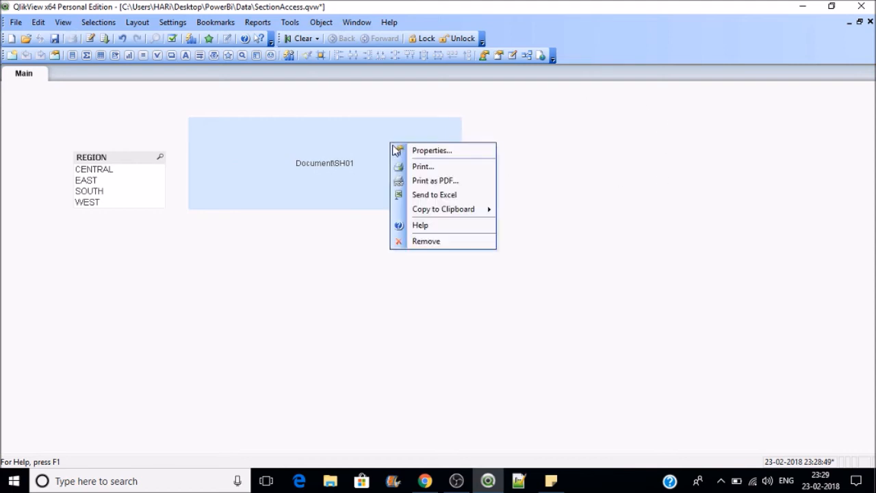
{"action": "left_click", "coordinate": [402, 150]}
{"action": "left_click", "coordinate": [264, 136]}
{"action": "left_click", "coordinate": [262, 136]}
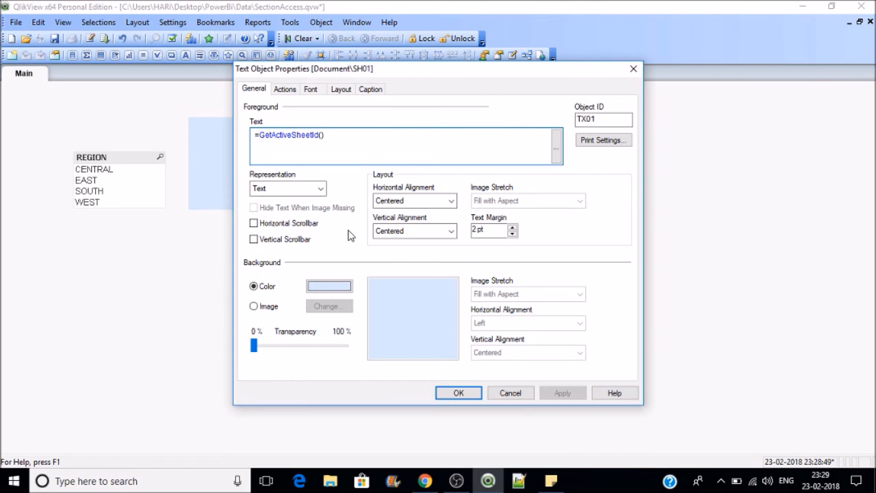
{"action": "type", "text": "sub("}
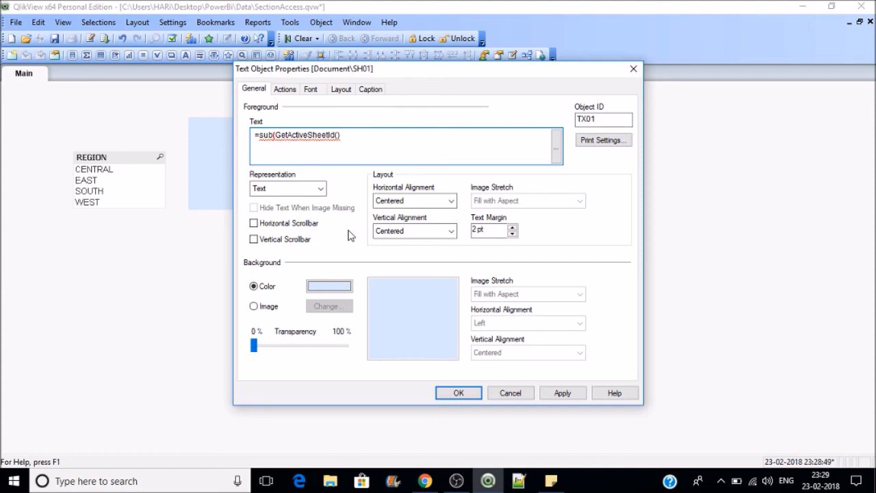
{"action": "type", "text": "f"}
{"action": "key", "text": "Return"}
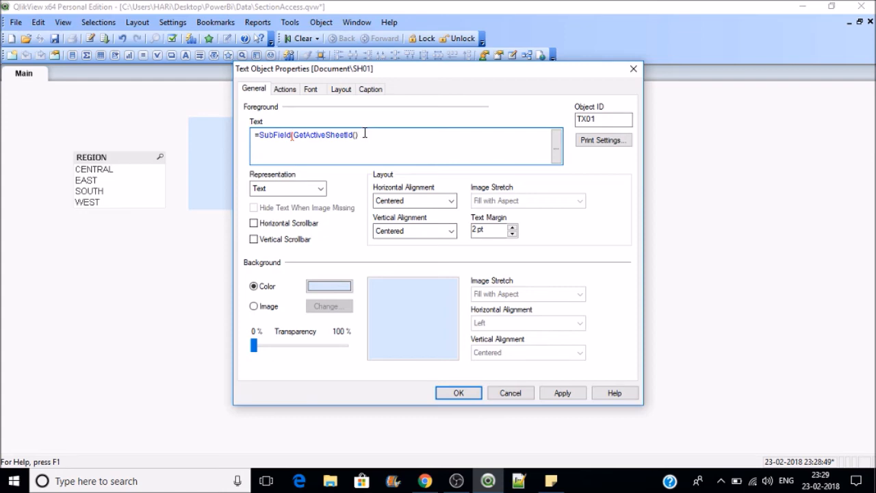
{"action": "left_click_drag", "start_coordinate": [398, 79], "coordinate": [559, 86]}
{"action": "type", "text": "'\\"}
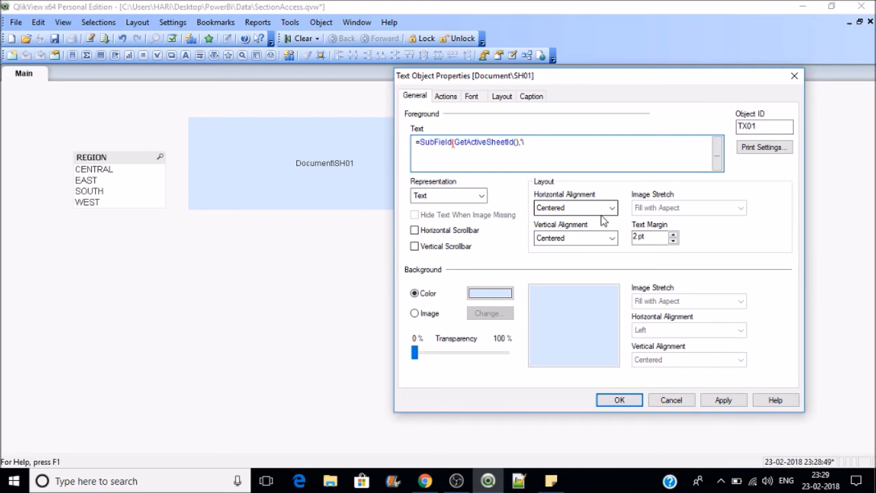
{"action": "type", "text": "',2)"}
{"action": "left_click", "coordinate": [724, 401]}
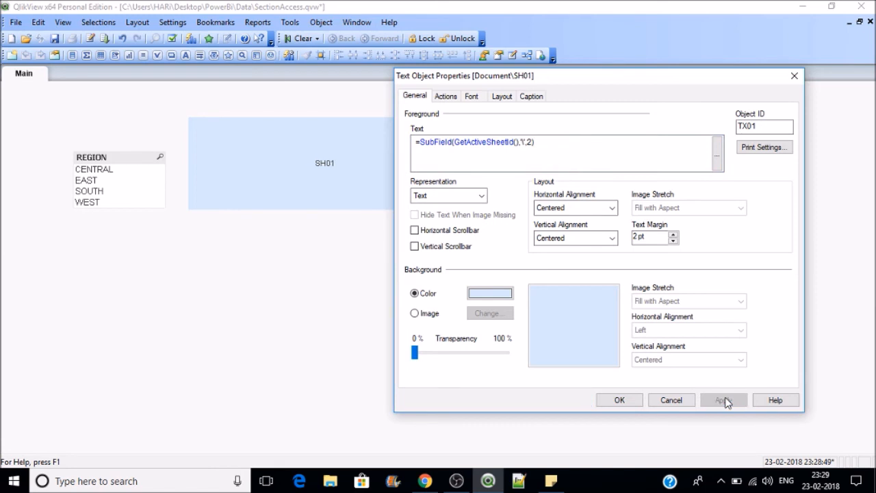
{"action": "left_click", "coordinate": [536, 139]}
{"action": "key", "text": "ctrl+a"}
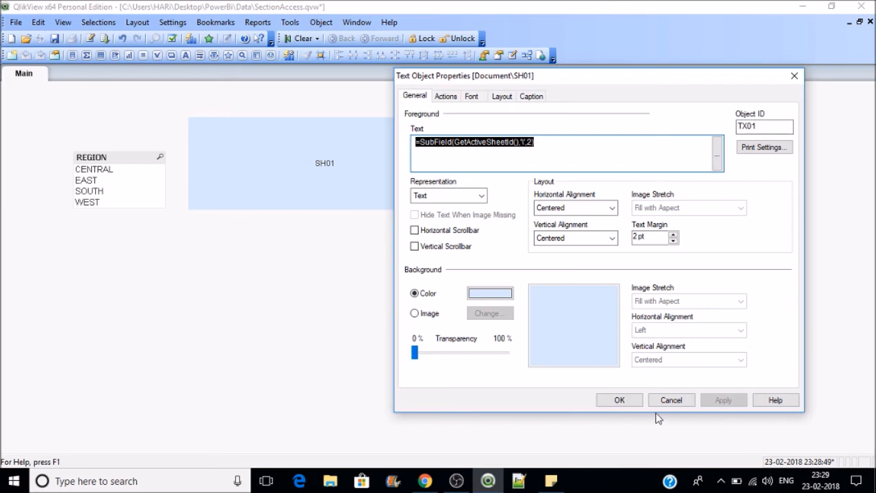
{"action": "left_click", "coordinate": [629, 402]}
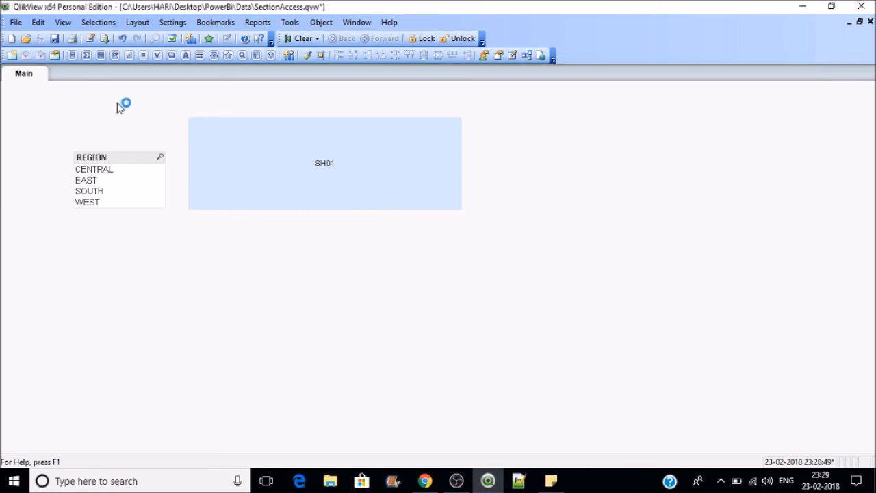
Step: Add the new sheet Sheet1 and switch between it and the Main sheet
{"action": "left_click", "coordinate": [11, 55]}
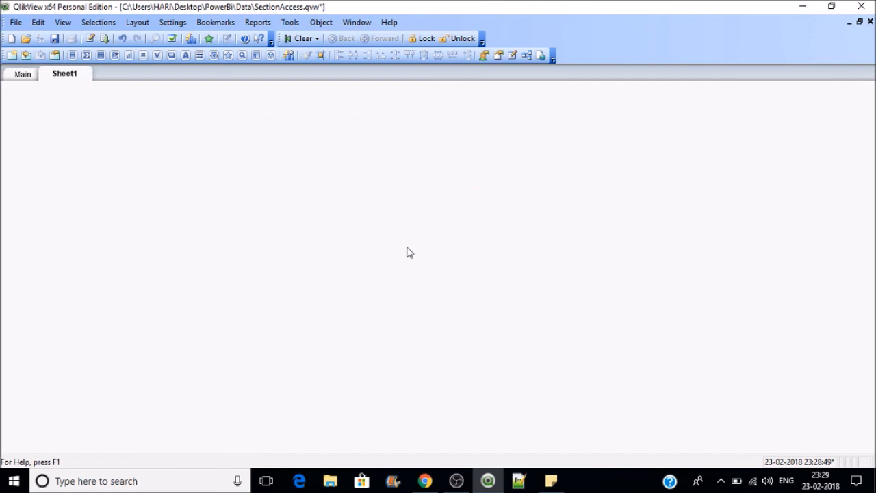
{"action": "left_click", "coordinate": [20, 76]}
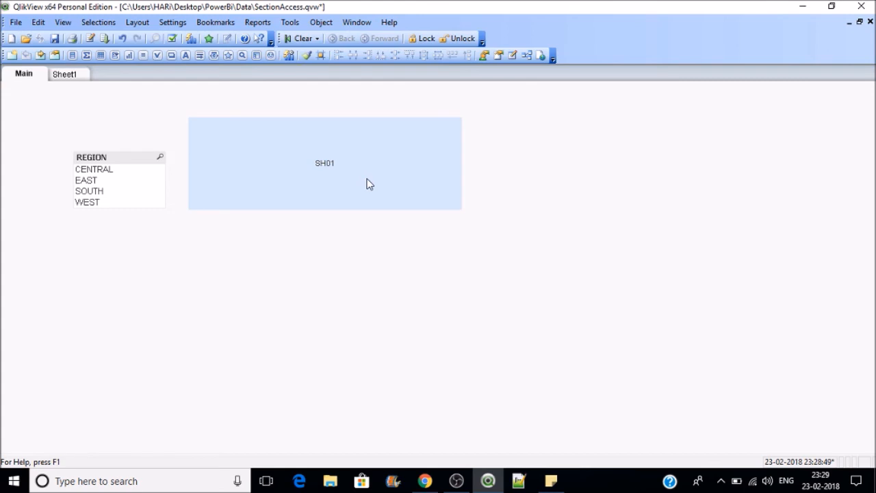
{"action": "left_click", "coordinate": [69, 75]}
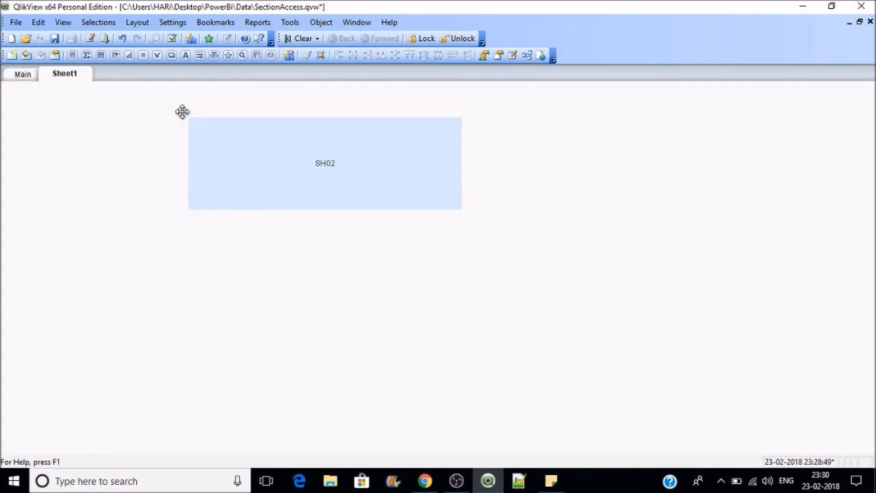
{"action": "left_click", "coordinate": [21, 74]}
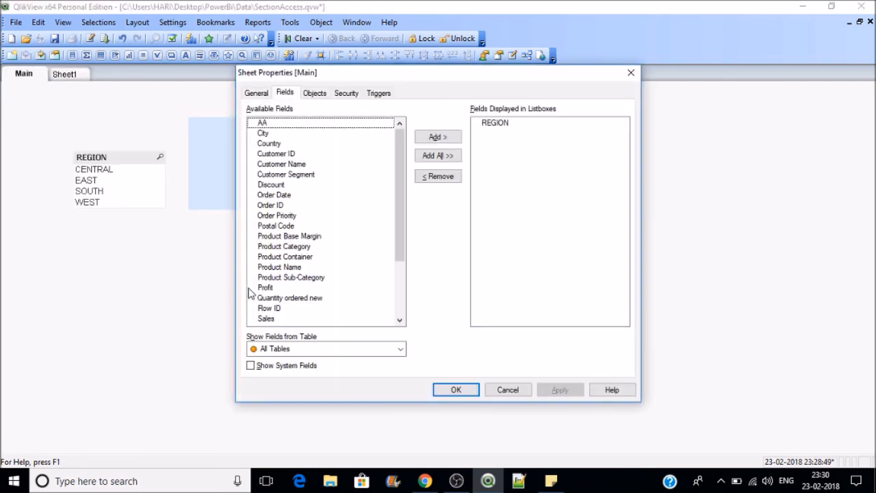
Step: Rename the Main sheet's title to SHEET1 in Sheet Properties
{"action": "left_click", "coordinate": [254, 94]}
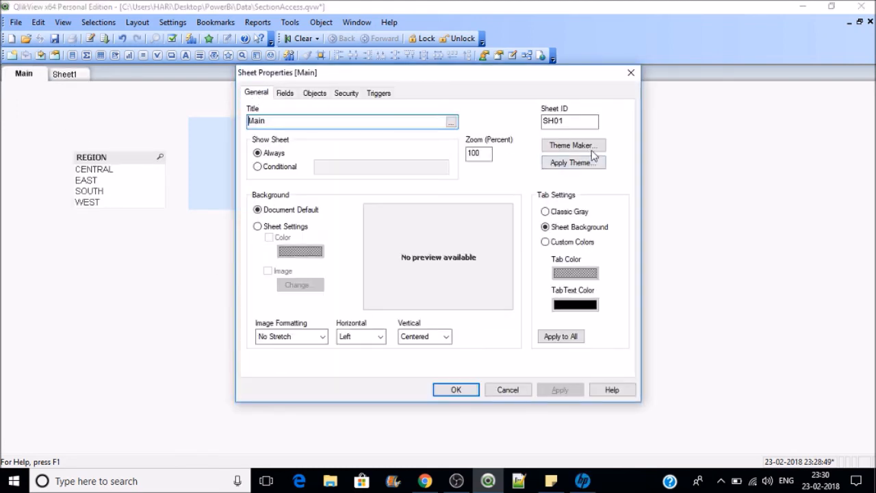
{"action": "double_click", "coordinate": [244, 121]}
{"action": "type", "text": "SHEET1"}
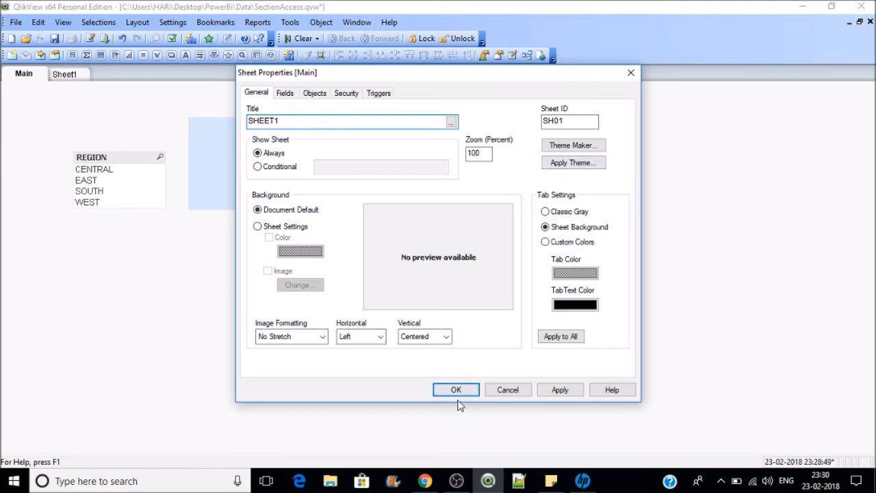
{"action": "left_click", "coordinate": [457, 390]}
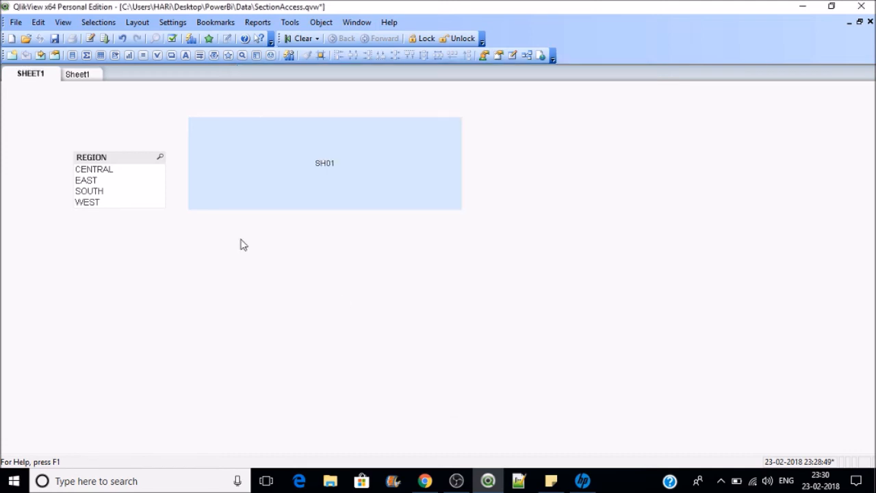
Step: Retitle the Sheet1 sheet to SHEET2, then return to SHEET1
{"action": "left_click", "coordinate": [93, 77]}
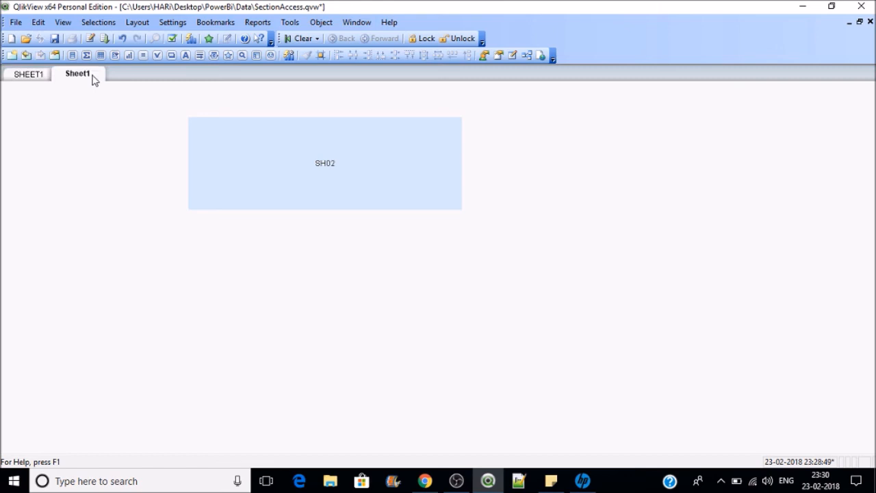
{"action": "double_click", "coordinate": [94, 80]}
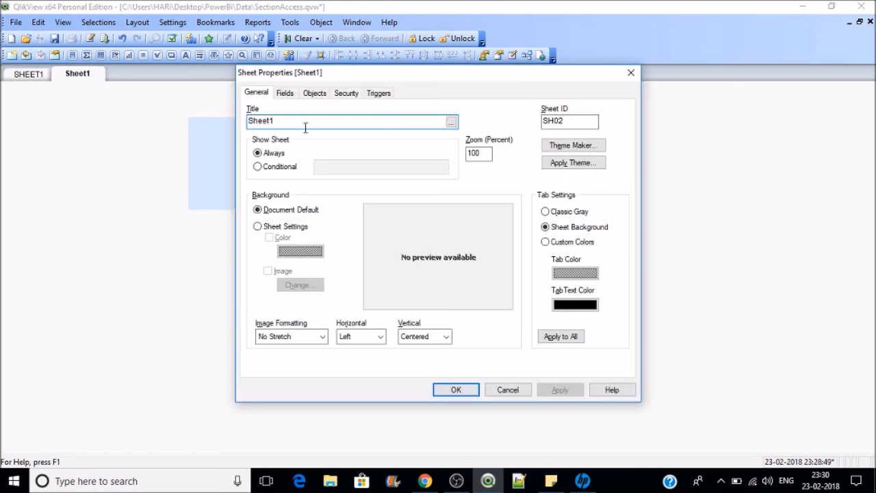
{"action": "left_click_drag", "start_coordinate": [286, 122], "coordinate": [213, 122]}
{"action": "type", "text": "SHEET"}
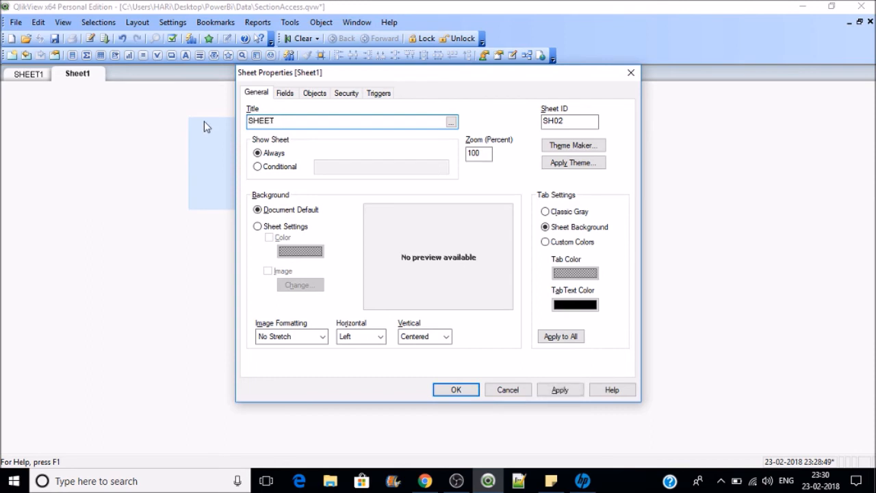
{"action": "type", "text": "2"}
{"action": "left_click", "coordinate": [560, 390]}
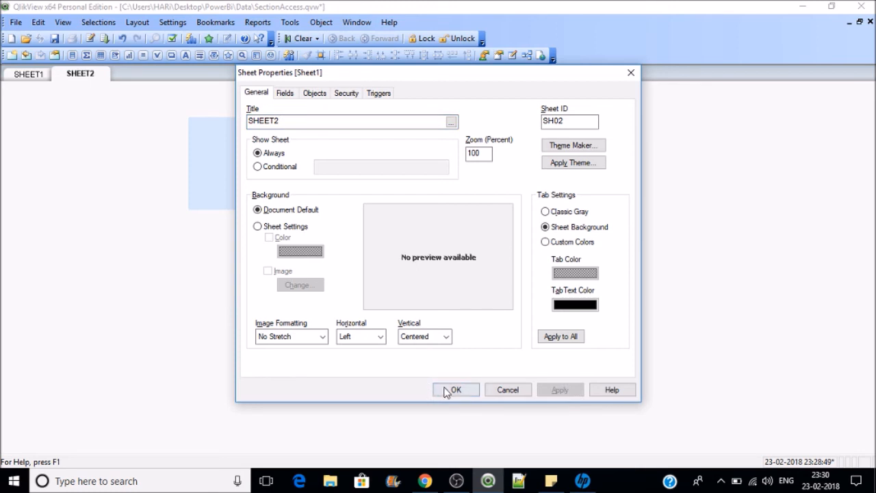
{"action": "left_click", "coordinate": [448, 389]}
{"action": "left_click", "coordinate": [31, 76]}
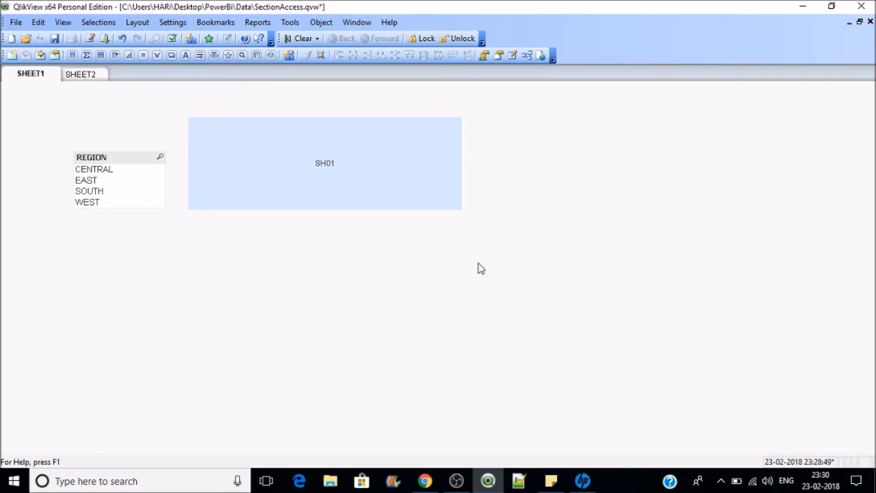
Step: Set SHEET1's Show Sheet to Conditional and reload with the Sheet_Security USERID/SH01/SH02 table
{"action": "key", "text": "ctrl+alt+s"}
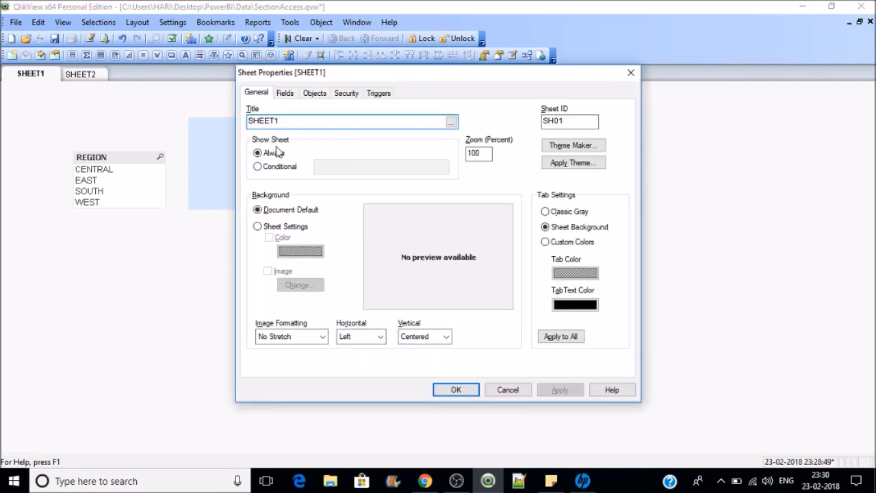
{"action": "left_click", "coordinate": [264, 170]}
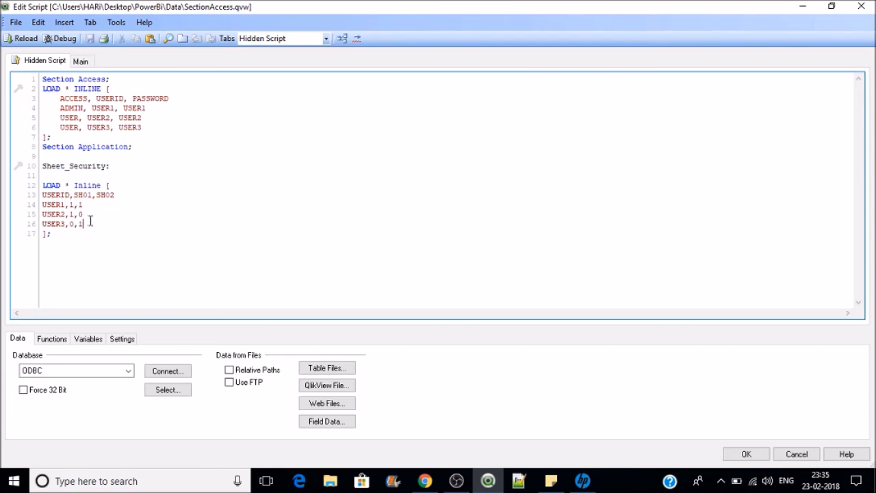
{"action": "left_click", "coordinate": [24, 38]}
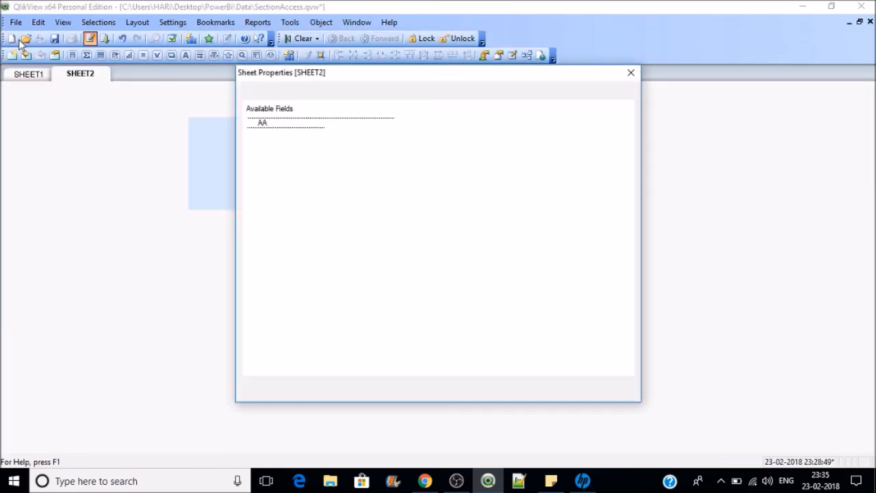
Step: Make SHEET1 show only when SH01 is true, applying the conditional show setting
{"action": "left_click", "coordinate": [455, 390]}
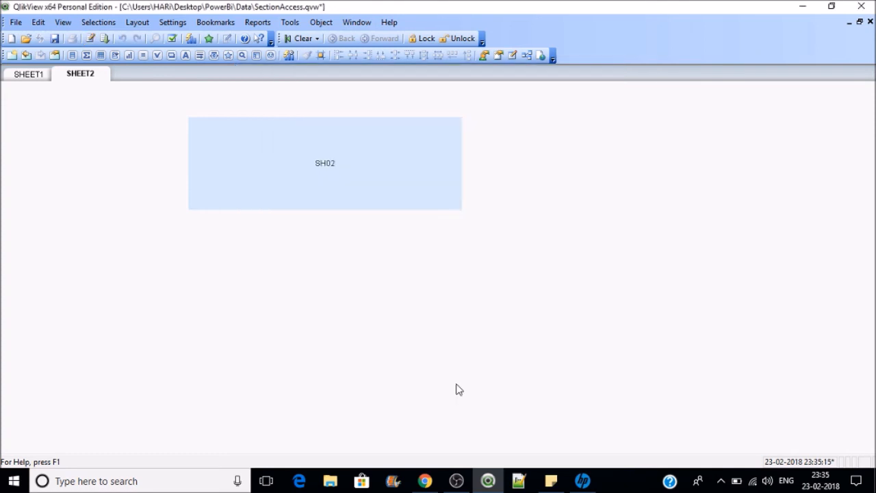
{"action": "left_click", "coordinate": [28, 73]}
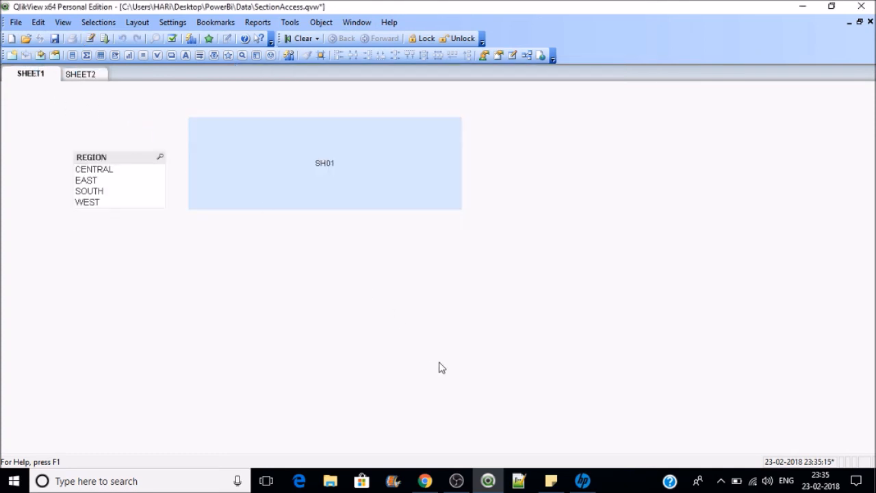
{"action": "key", "text": "ctrl+alt+s"}
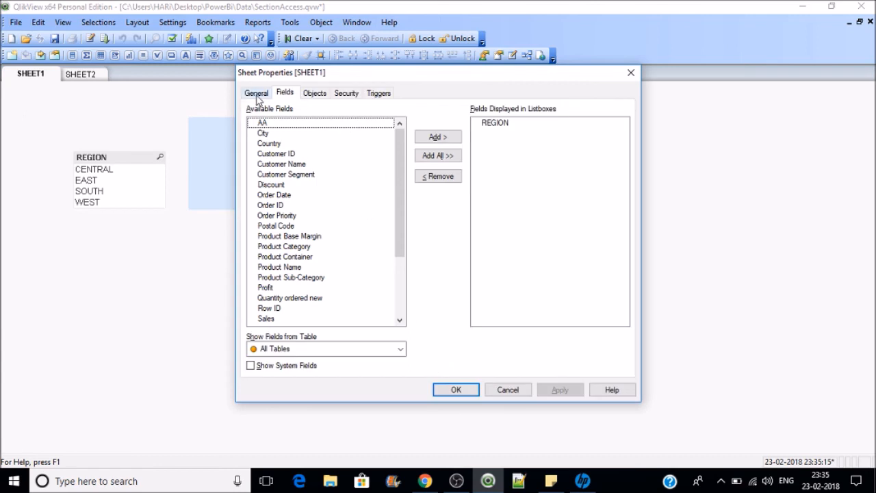
{"action": "left_click", "coordinate": [257, 94]}
{"action": "left_click", "coordinate": [277, 168]}
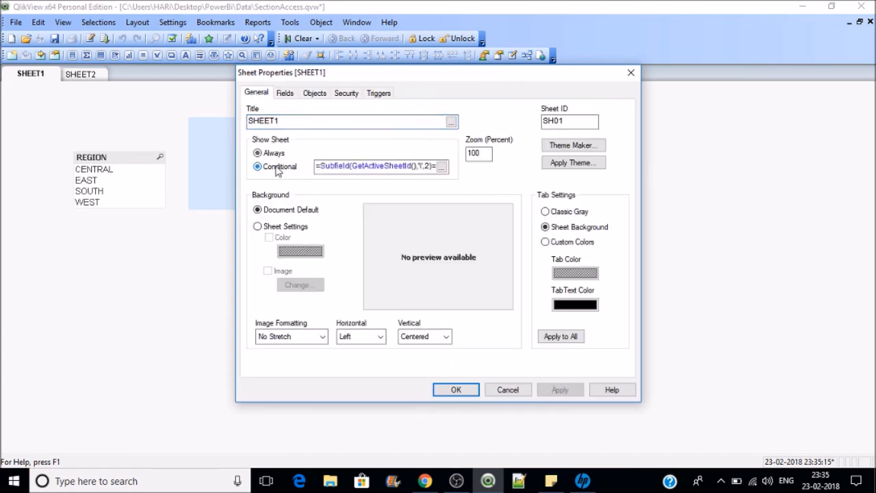
{"action": "left_click", "coordinate": [441, 167]}
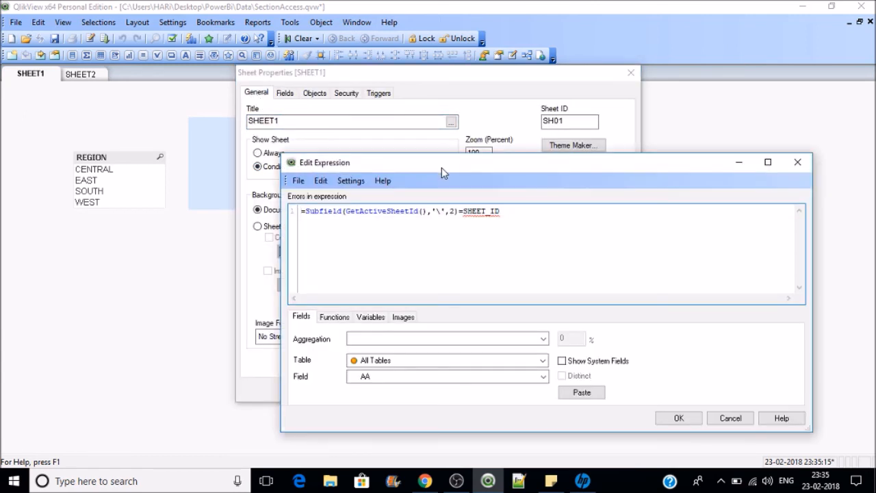
{"action": "left_click_drag", "start_coordinate": [499, 212], "coordinate": [254, 213]}
{"action": "type", "text": "SH)"}
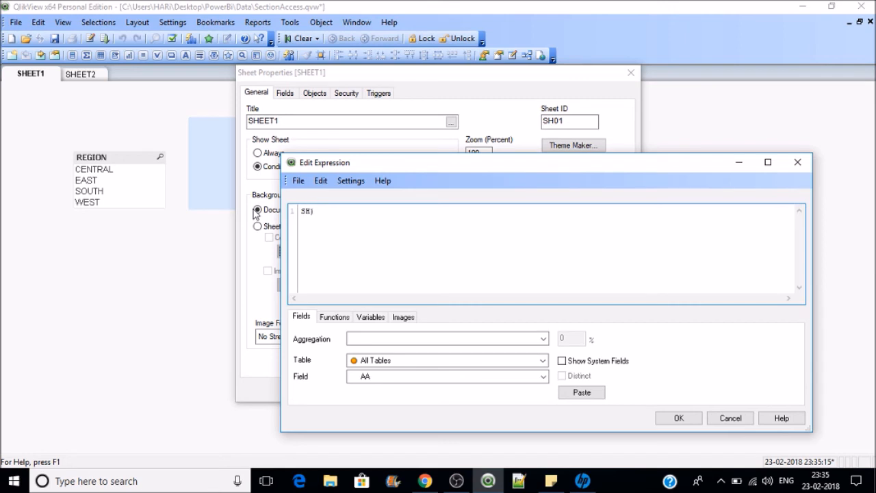
{"action": "type", "text": "01"}
{"action": "left_click", "coordinate": [678, 418]}
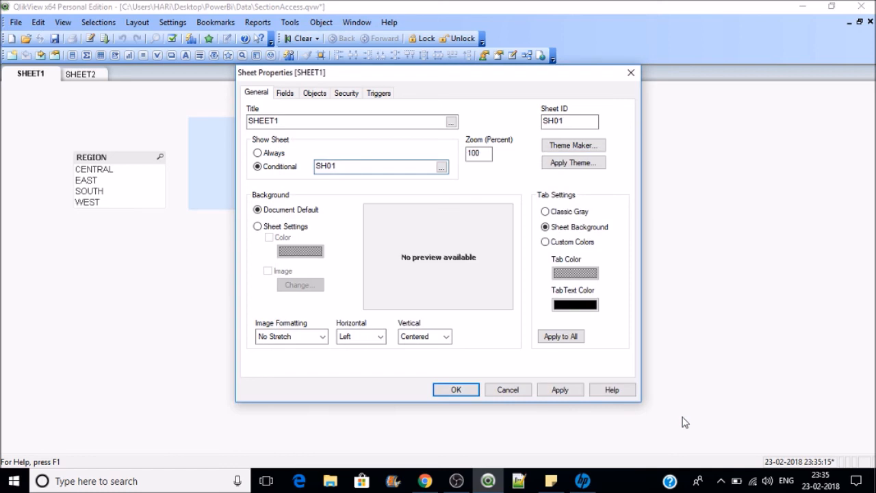
{"action": "left_click", "coordinate": [560, 390]}
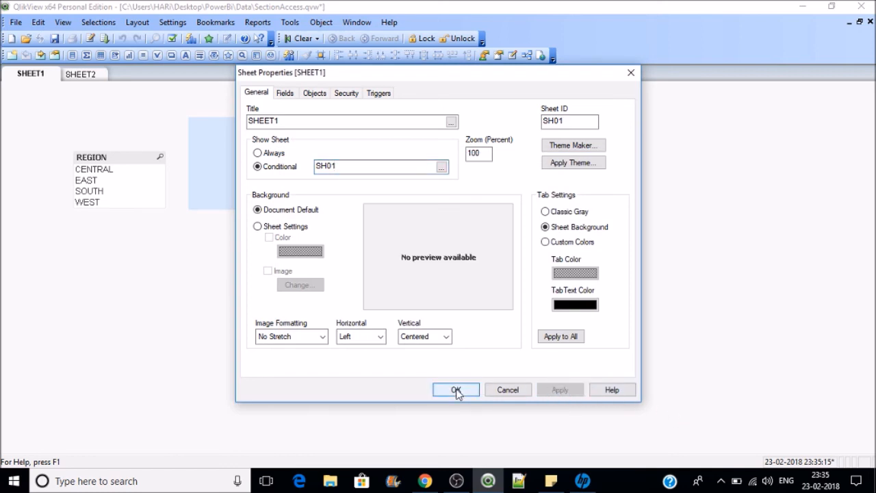
{"action": "left_click", "coordinate": [457, 390]}
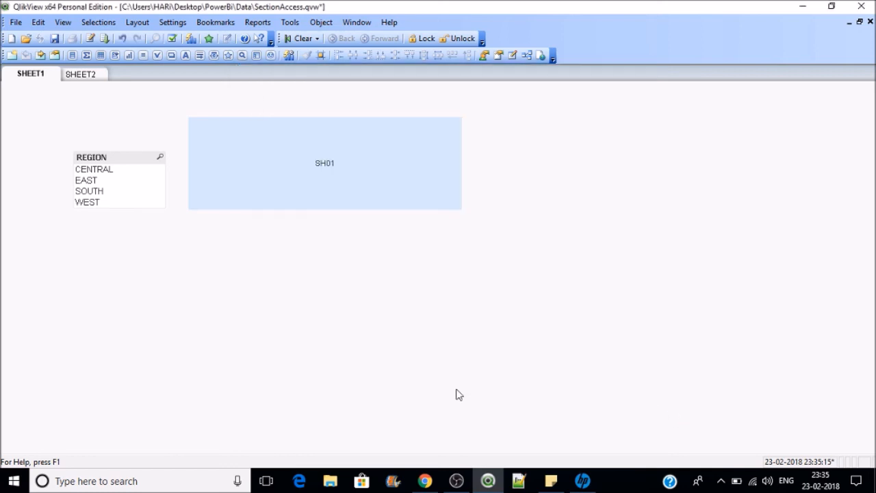
Step: Set SHEET2's Show Sheet condition to SH02
{"action": "left_click", "coordinate": [94, 76]}
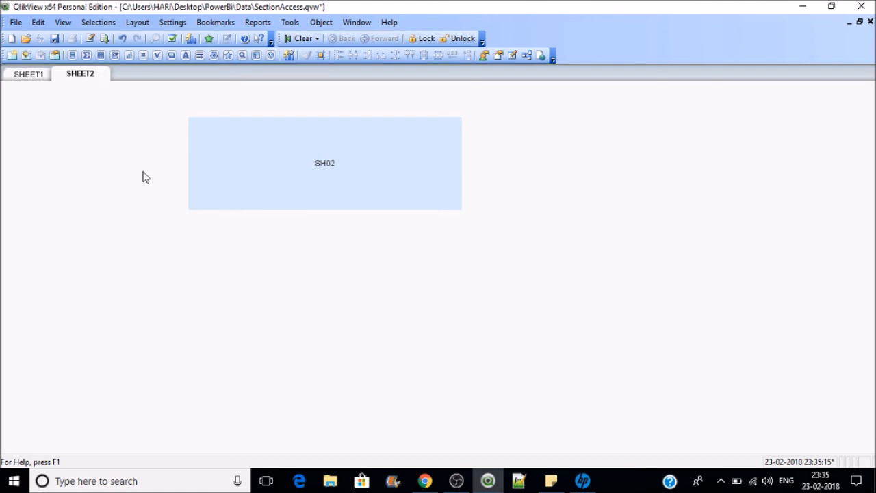
{"action": "key", "text": "ctrl+alt+s"}
{"action": "left_click", "coordinate": [274, 167]}
{"action": "left_click", "coordinate": [341, 164]}
{"action": "type", "text": "SH"}
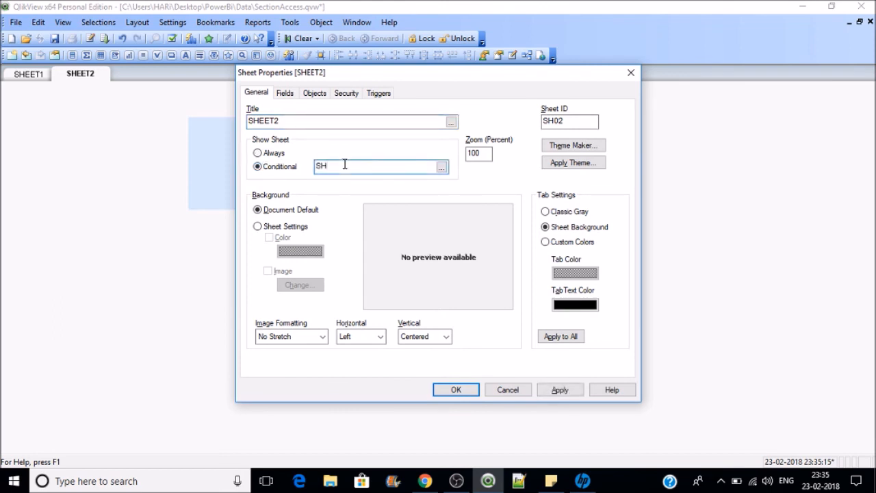
{"action": "type", "text": "02"}
{"action": "left_click", "coordinate": [470, 389]}
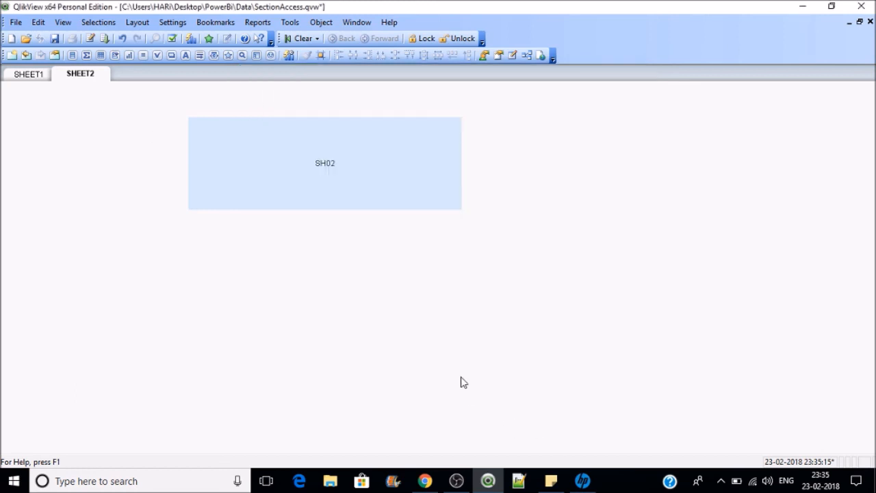
Step: Reload and save the document from SHEET1, then close QlikView
{"action": "left_click", "coordinate": [38, 75]}
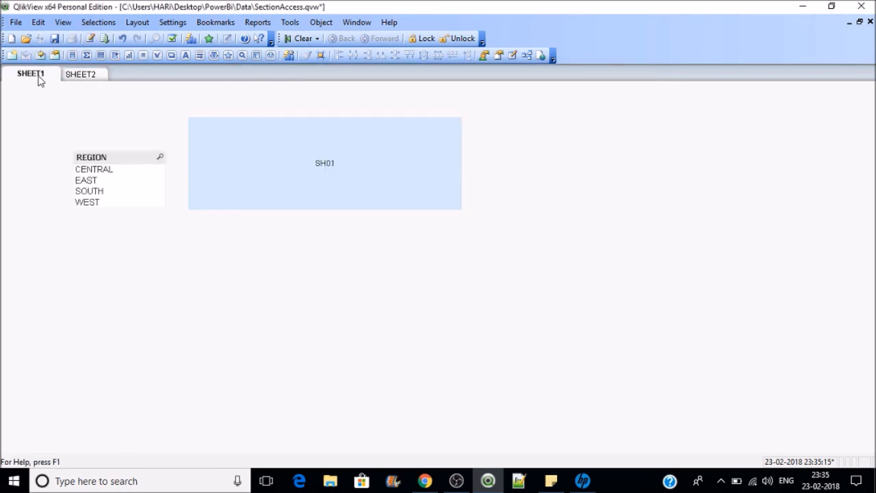
{"action": "left_click", "coordinate": [107, 39]}
{"action": "left_click", "coordinate": [55, 39]}
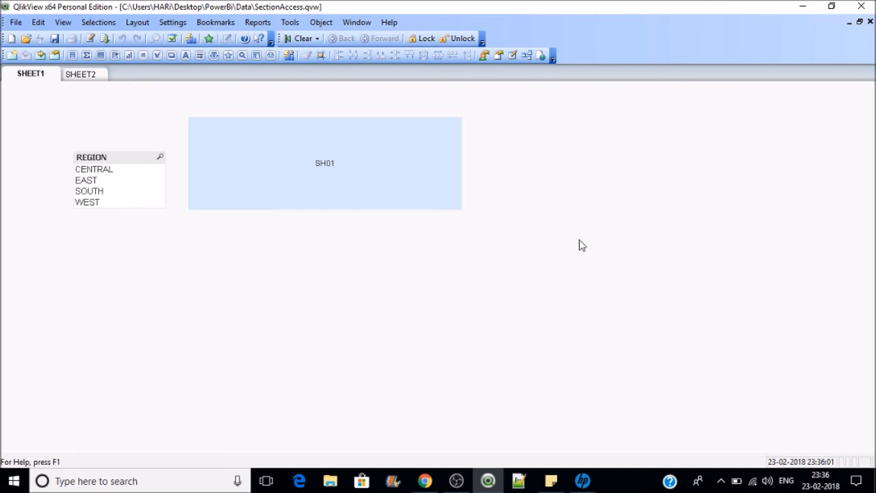
{"action": "left_click", "coordinate": [861, 6]}
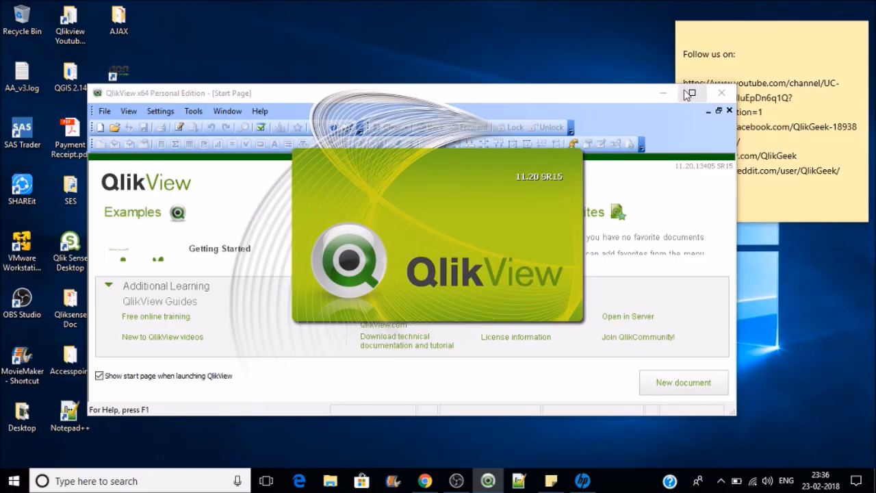
Step: Reopen SectionAccess as the second user, confirm only SHEET1 is visible, then close it
{"action": "left_click", "coordinate": [690, 93]}
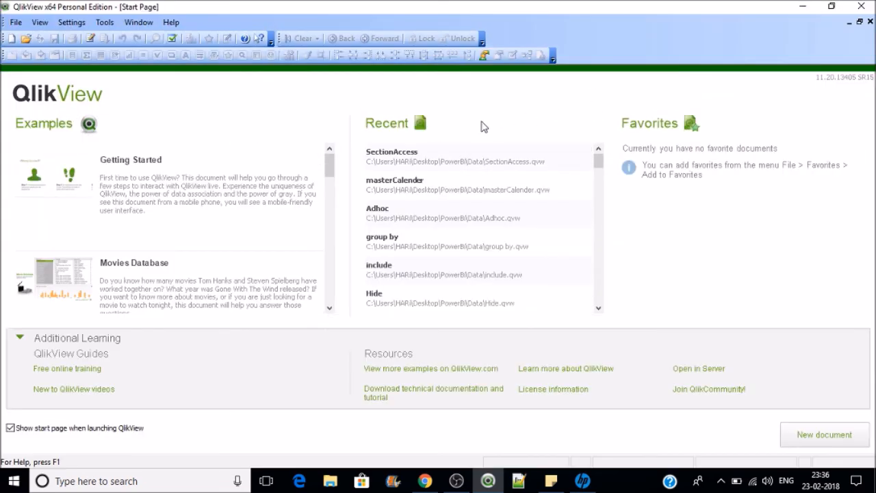
{"action": "left_click", "coordinate": [448, 156]}
{"action": "type", "text": "use"}
{"action": "key", "text": "BackSpace"}
{"action": "key", "text": "BackSpace"}
{"action": "key", "text": "BackSpace"}
{"action": "key", "text": "BackSpace"}
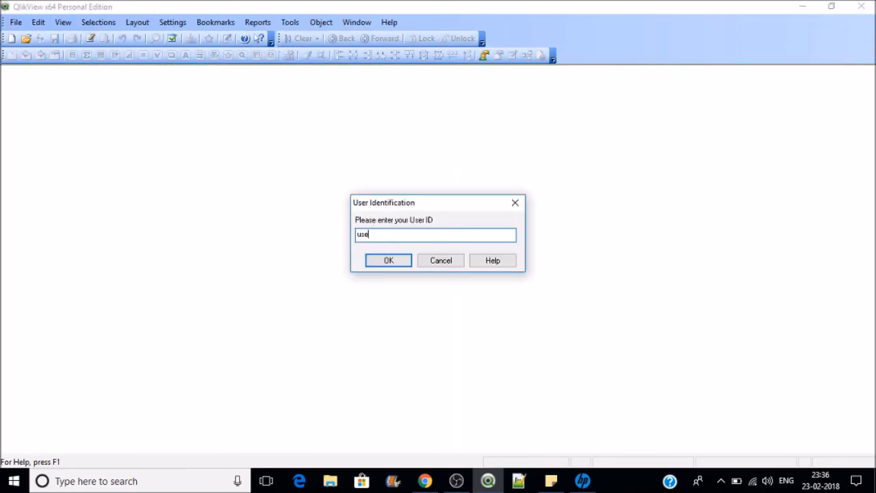
{"action": "type", "text": "USER2"}
{"action": "key", "text": "Return"}
{"action": "type", "text": "USER2"}
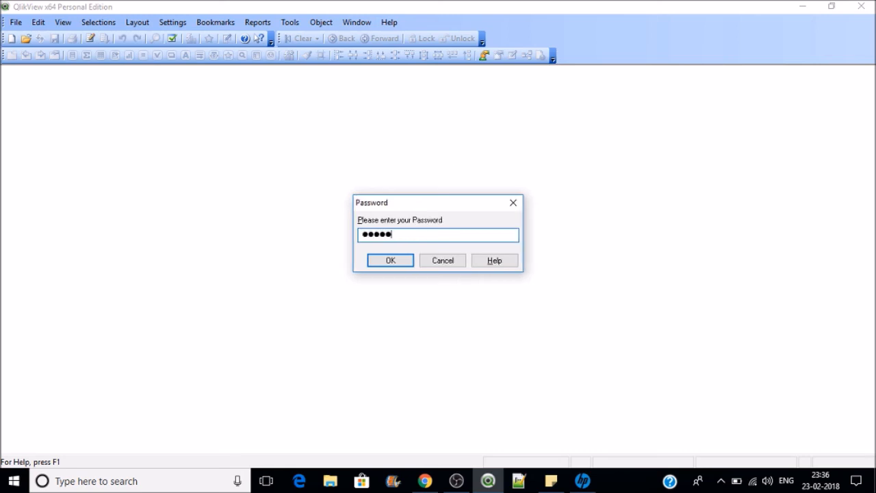
{"action": "key", "text": "Return"}
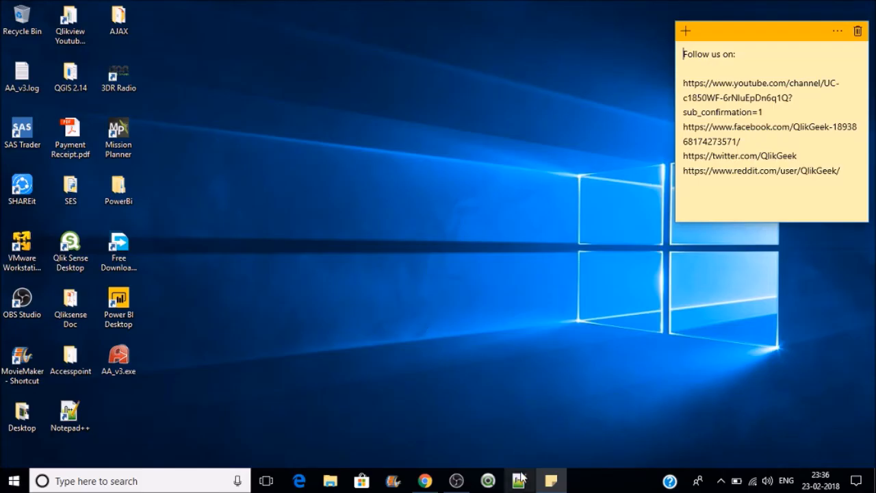
{"action": "left_click", "coordinate": [489, 480]}
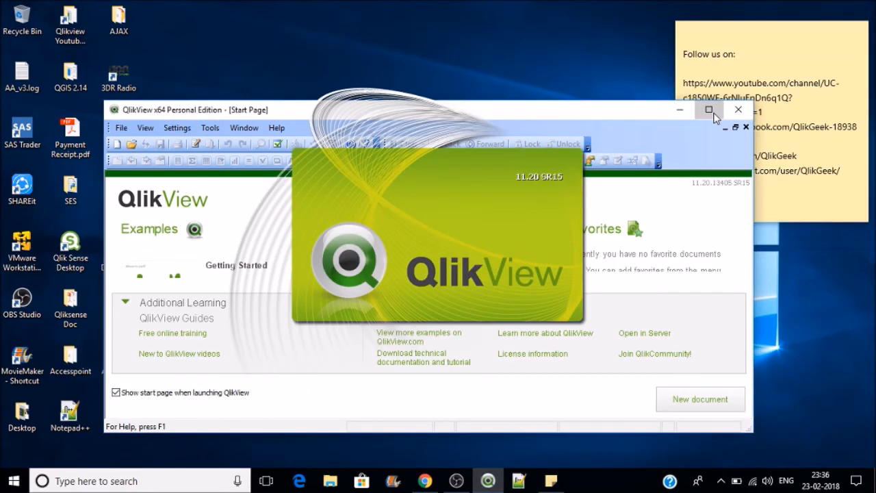
Step: Reopen SectionAccess with the first user's ID and password, see only SHEET2, then close QlikView
{"action": "left_click", "coordinate": [709, 109]}
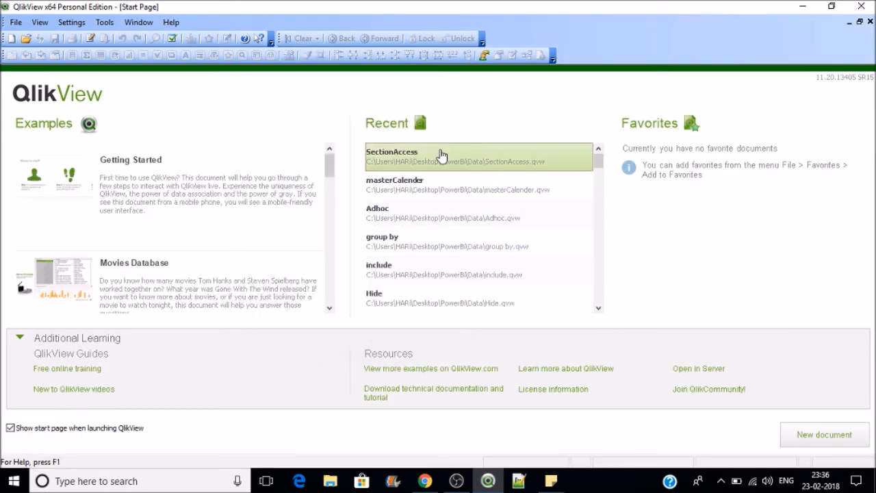
{"action": "left_click", "coordinate": [441, 152]}
{"action": "type", "text": "USER"}
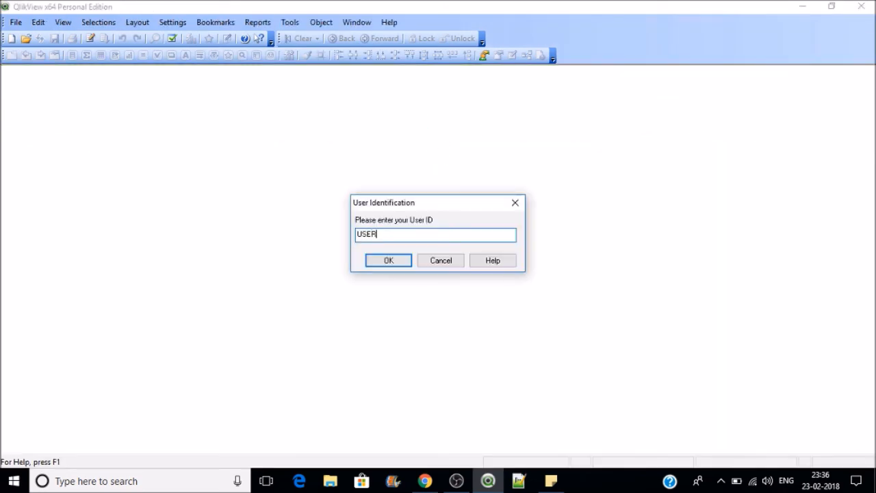
{"action": "type", "text": "1"}
{"action": "key", "text": "Return"}
{"action": "type", "text": "••••"}
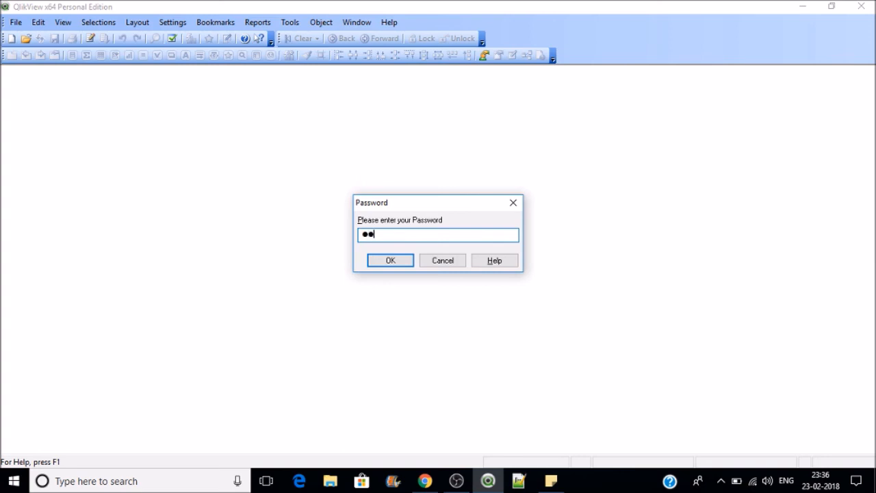
{"action": "type", "text": "•"}
{"action": "key", "text": "Return"}
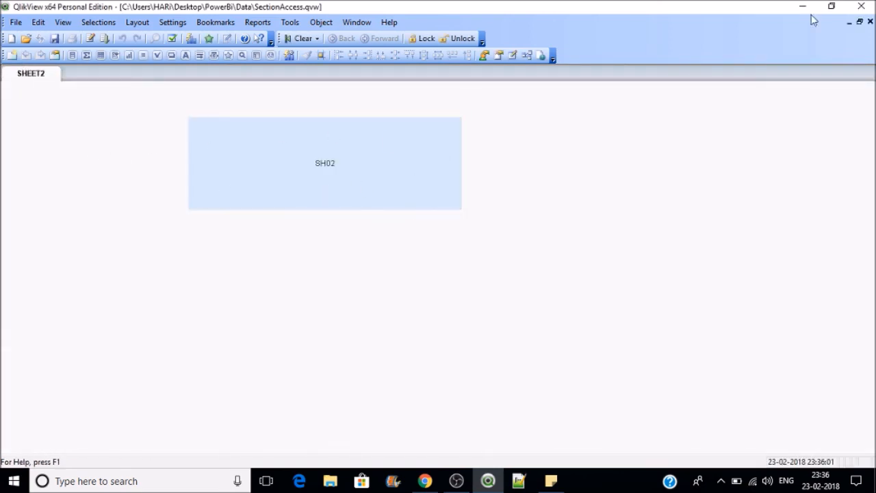
{"action": "left_click", "coordinate": [861, 7]}
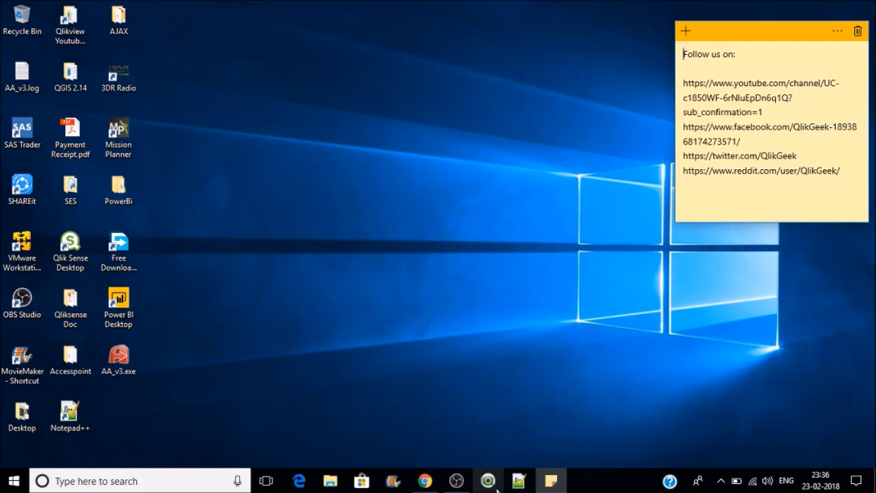
Step: Relaunch QlikView and open SectionAccess.qvw as another user, showing both SHEET1 and SHEET2 tabs
{"action": "left_click", "coordinate": [496, 486]}
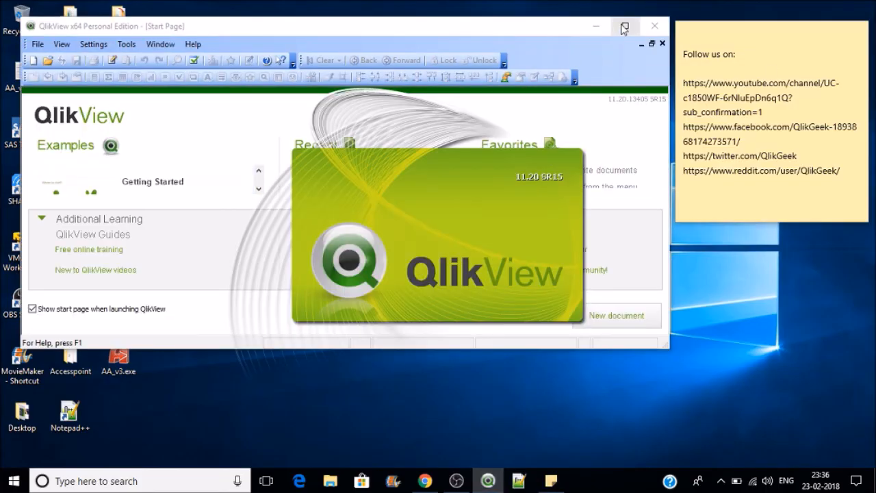
{"action": "left_click", "coordinate": [624, 27]}
{"action": "left_click", "coordinate": [424, 172]}
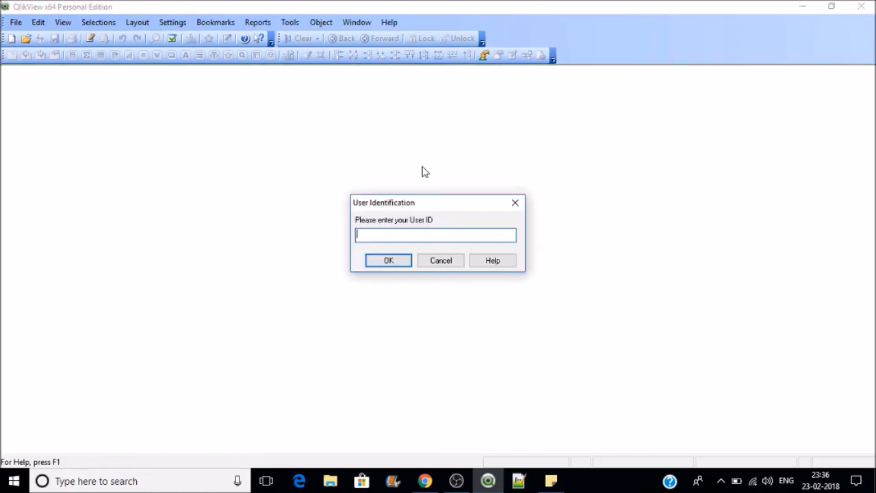
{"action": "type", "text": "USER1"}
{"action": "key", "text": "Return"}
{"action": "type", "text": "1234"}
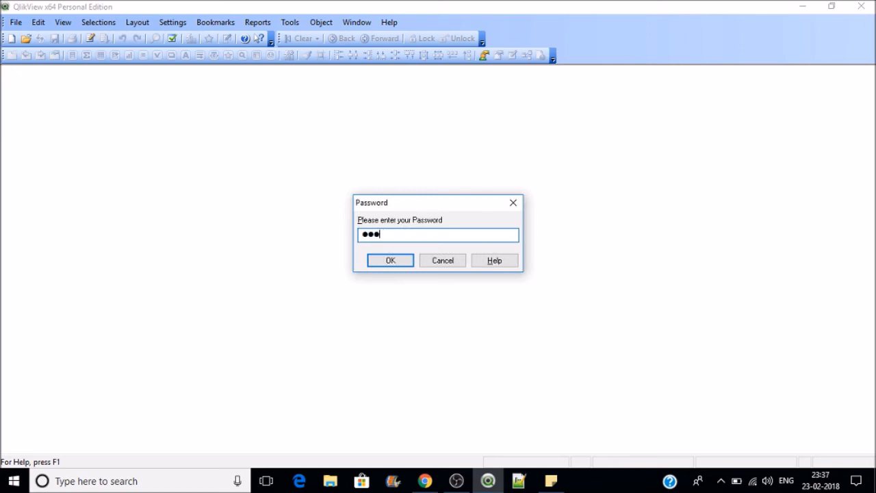
{"action": "type", "text": "5"}
{"action": "key", "text": "Return"}
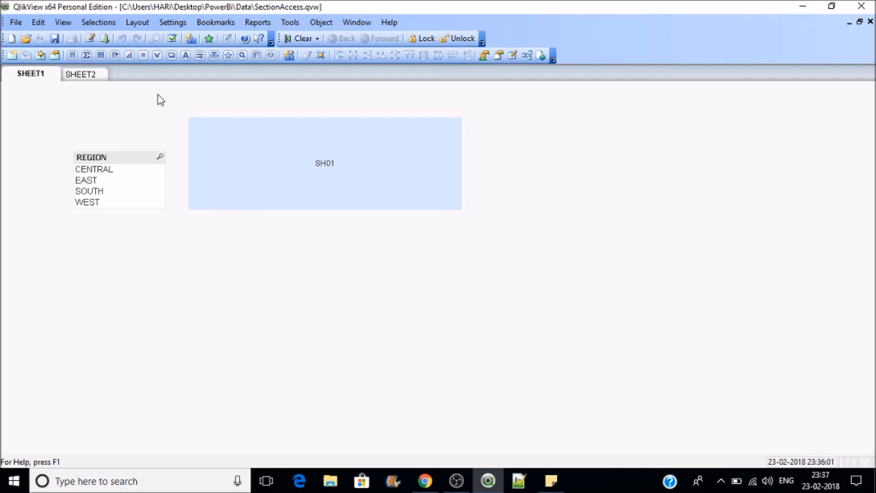
{"action": "left_click", "coordinate": [89, 38]}
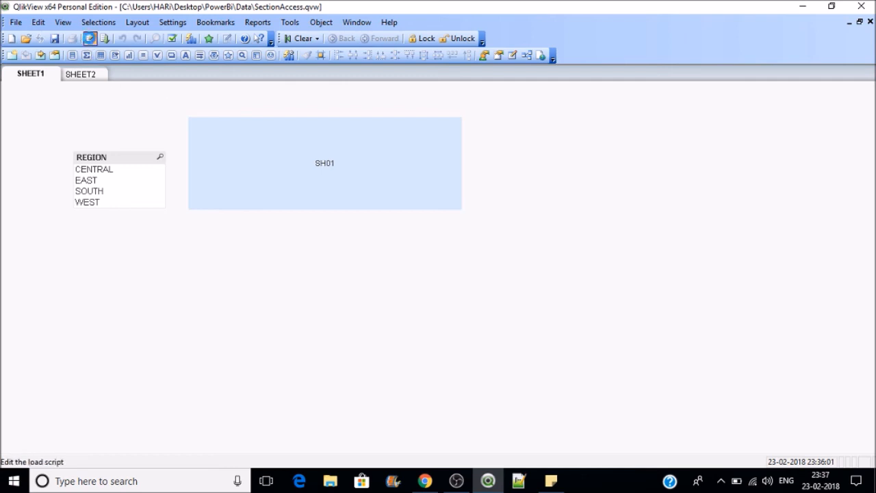
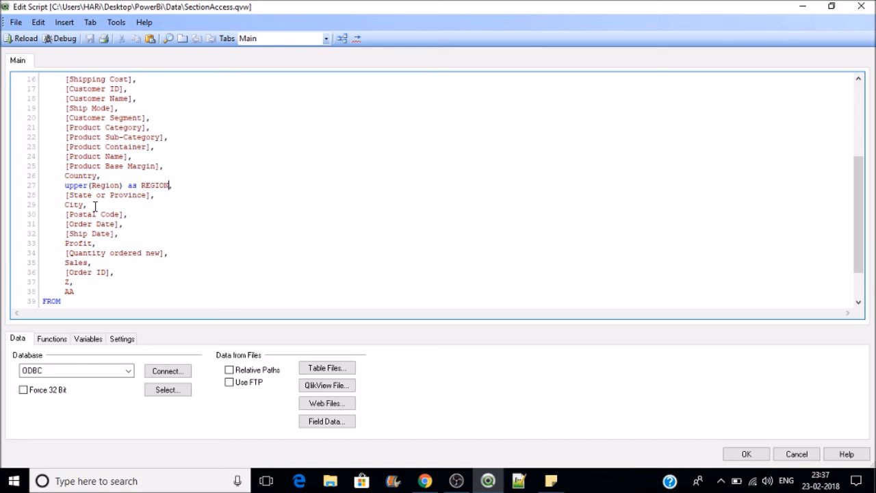
Step: Close the script and add a Profit list box to SHEET1, placed beside SH01
{"action": "double_click", "coordinate": [84, 243]}
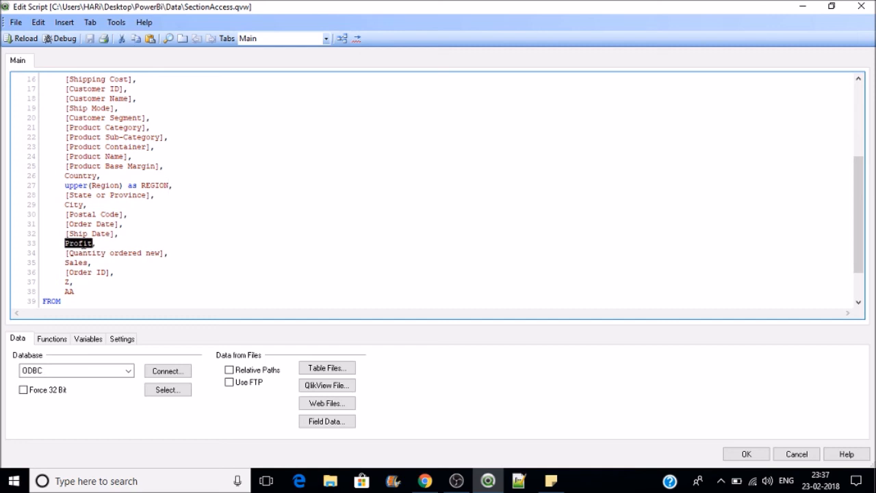
{"action": "left_click", "coordinate": [744, 454]}
{"action": "right_click", "coordinate": [623, 292]}
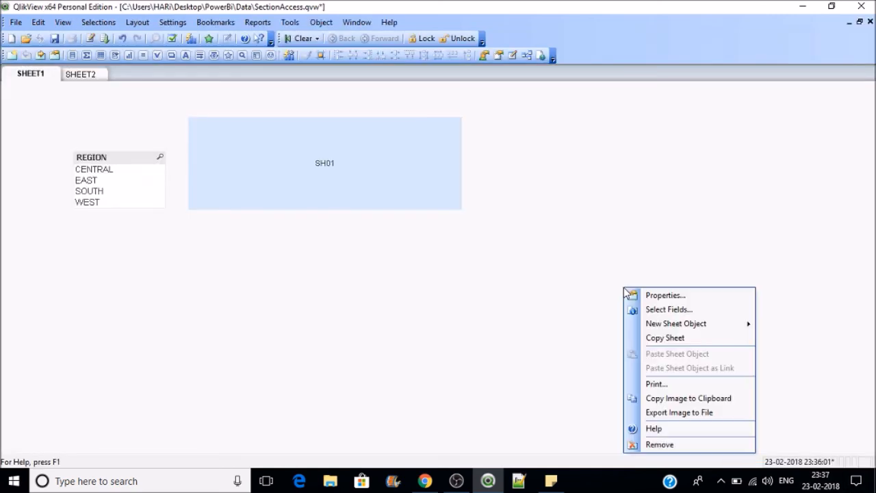
{"action": "mouse_move", "coordinate": [685, 325]}
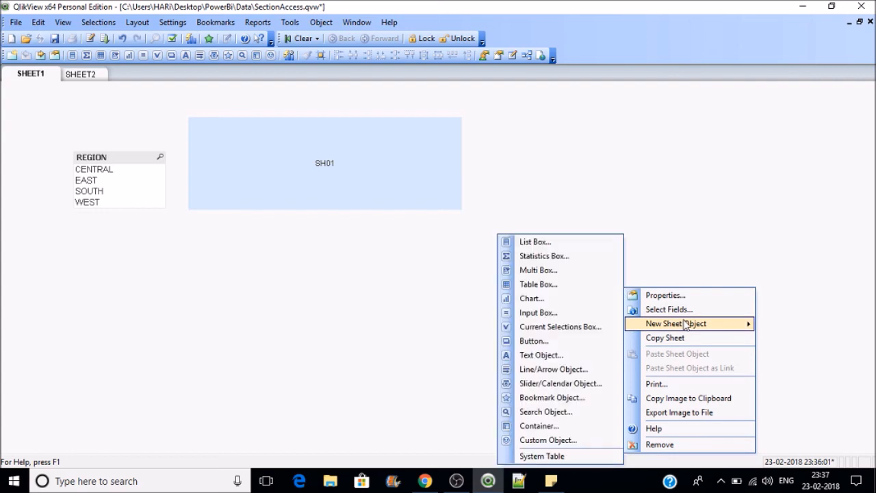
{"action": "left_click", "coordinate": [562, 242]}
{"action": "left_click", "coordinate": [382, 152]}
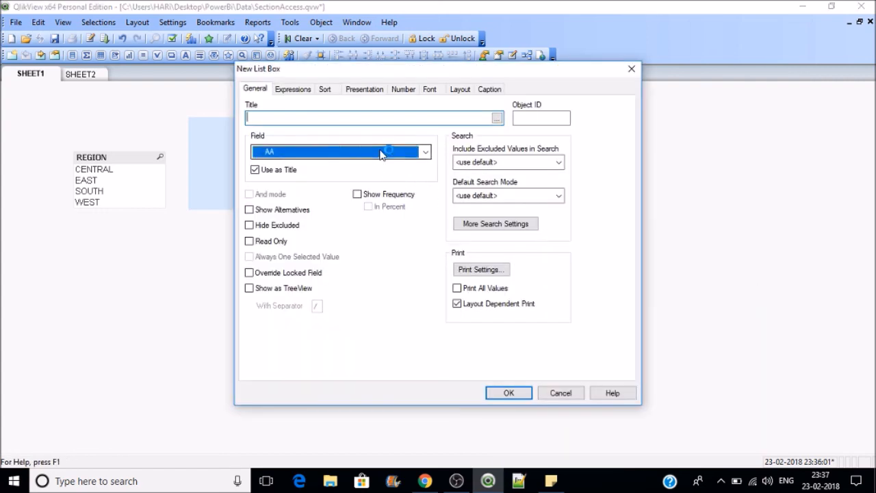
{"action": "key", "text": "p"}
{"action": "key", "text": "p"}
{"action": "key", "text": "p"}
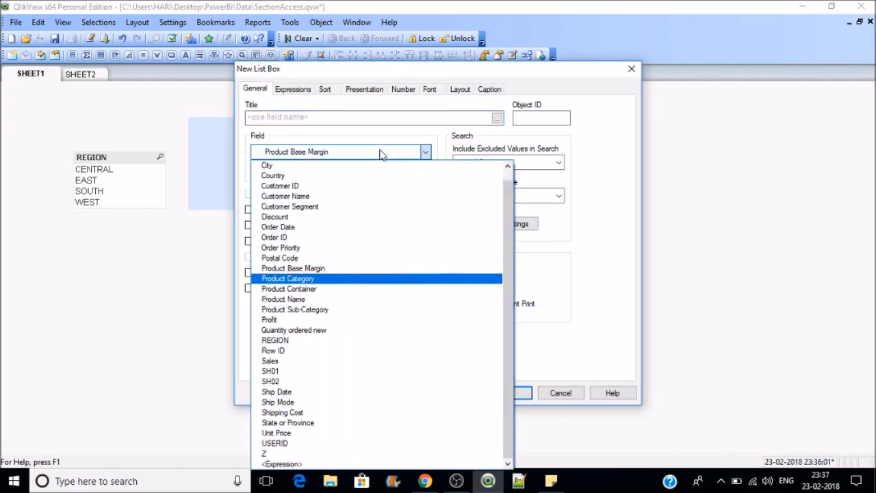
{"action": "left_click", "coordinate": [289, 319]}
{"action": "left_click", "coordinate": [513, 393]}
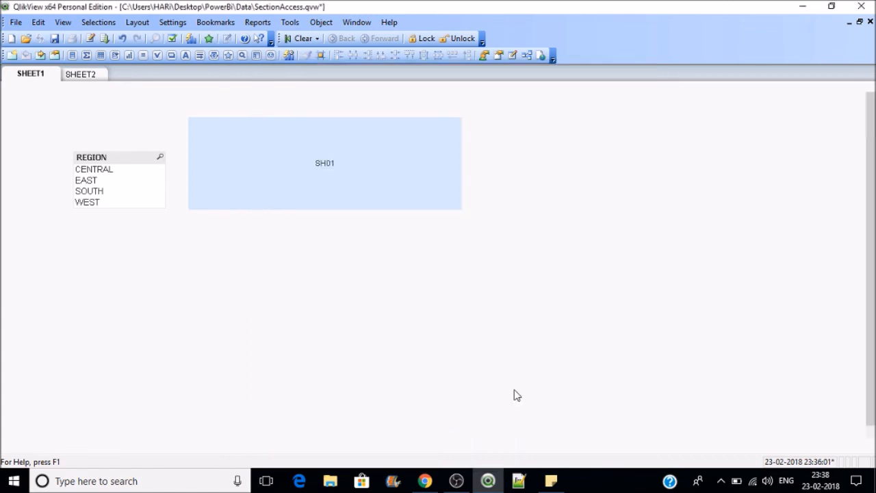
{"action": "left_click_drag", "start_coordinate": [682, 303], "coordinate": [661, 142]}
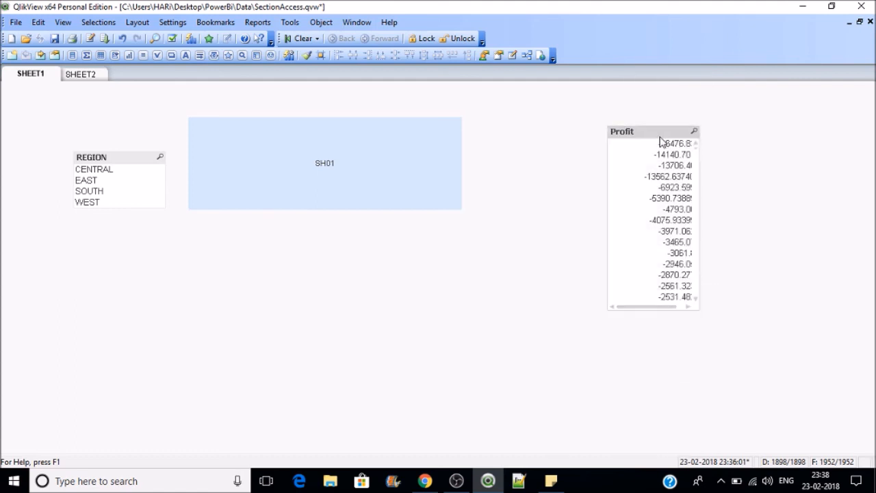
Step: Open the hidden script with its password and cut out the Sheet_Security table
{"action": "left_click", "coordinate": [89, 39]}
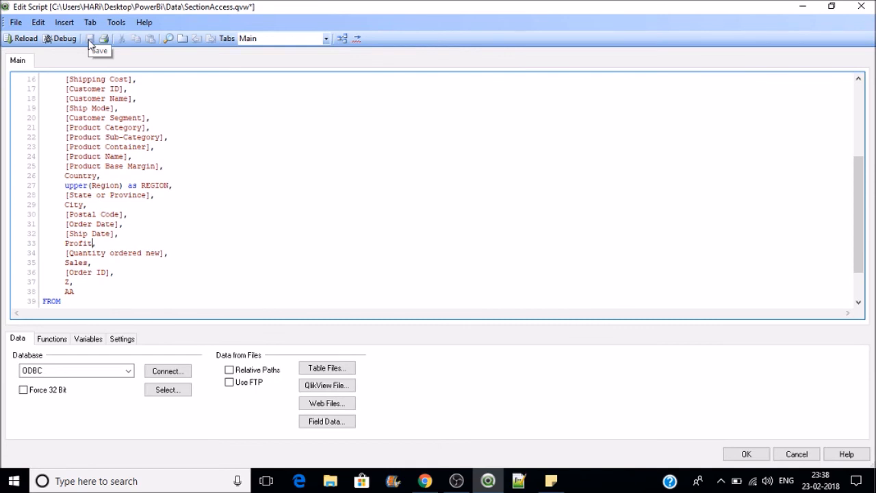
{"action": "left_click", "coordinate": [15, 23]}
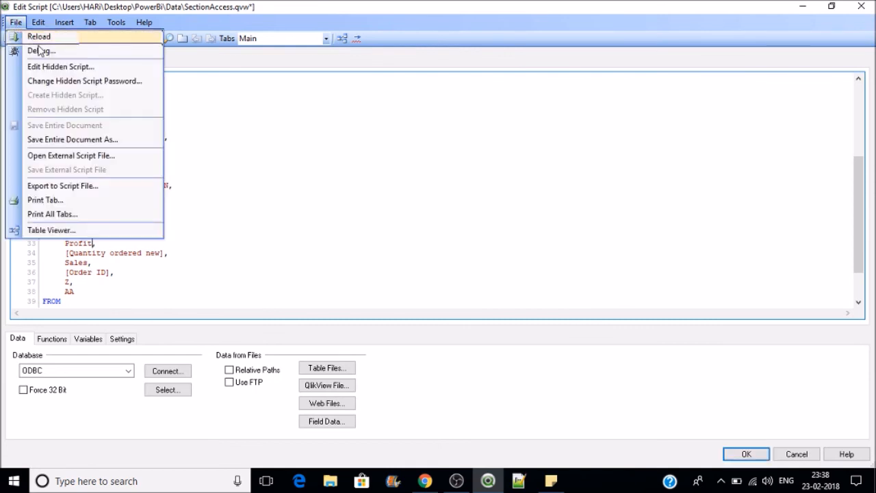
{"action": "left_click", "coordinate": [58, 66]}
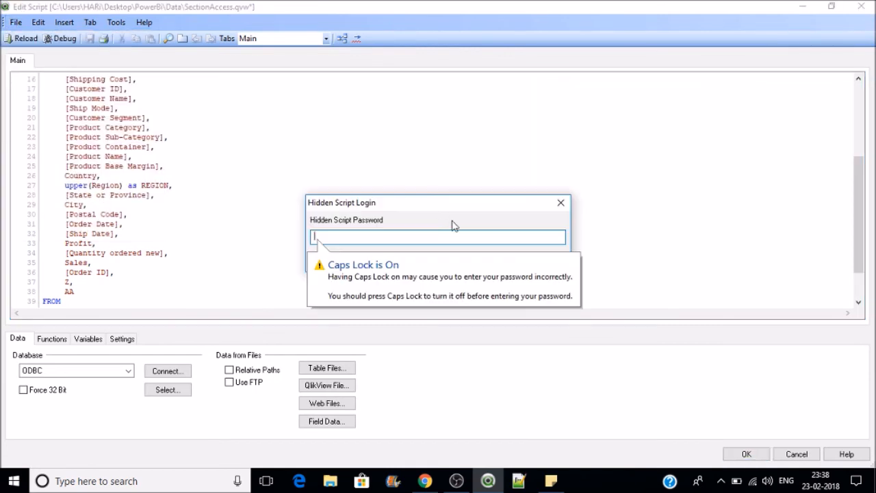
{"action": "key", "text": "Caps_Lock"}
{"action": "type", "text": "********"}
{"action": "key", "text": "Return"}
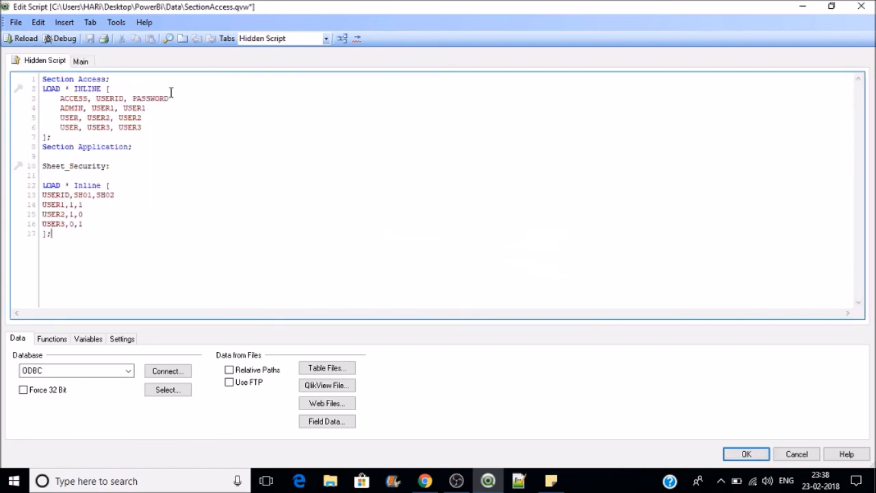
{"action": "left_click_drag", "start_coordinate": [85, 245], "coordinate": [42, 166]}
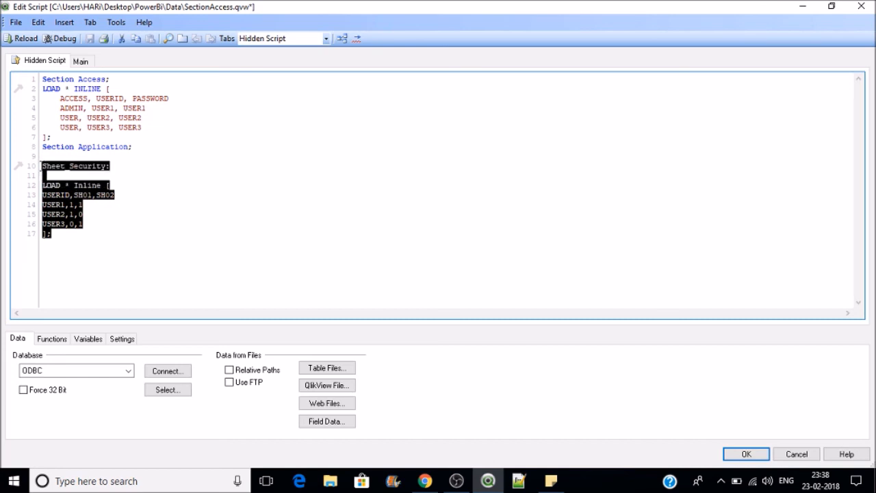
{"action": "key", "text": "ctrl+x"}
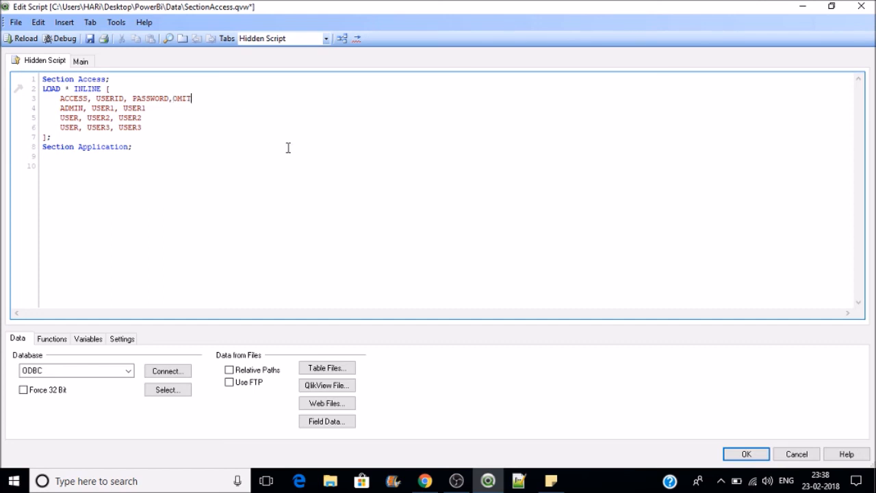
Step: Add an OMIT column to the inline section access table: Profit for one user, Sales for another
{"action": "left_click", "coordinate": [65, 23]}
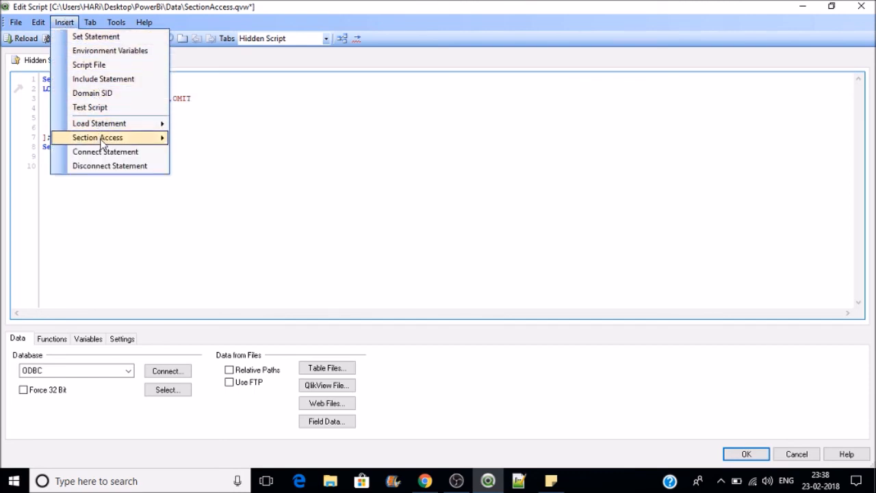
{"action": "mouse_move", "coordinate": [102, 142]}
{"action": "left_click", "coordinate": [233, 154]}
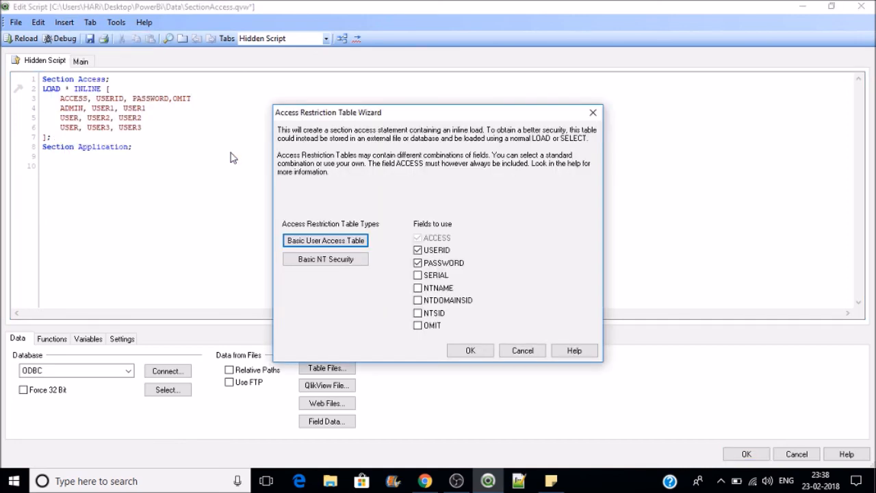
{"action": "left_click", "coordinate": [515, 350]}
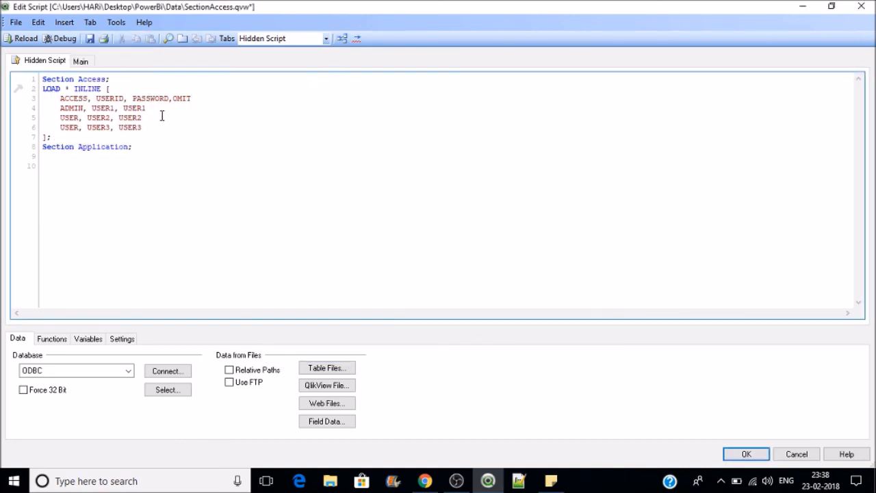
{"action": "type", "text": ","}
{"action": "type", "text": "ro"}
{"action": "type", "text": "fit"}
{"action": "type", "text": "Sales"}
{"action": "left_click", "coordinate": [752, 456]}
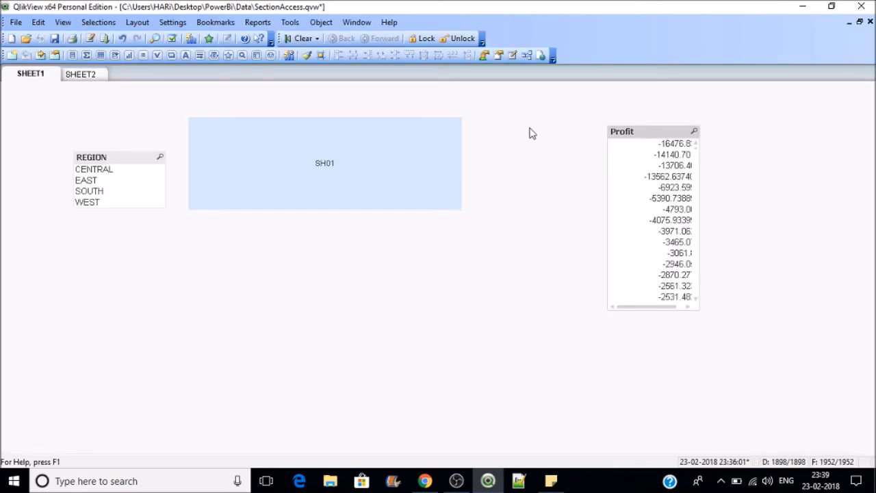
Step: Reposition a Profit list box and switch its field to Sales
{"action": "left_click_drag", "start_coordinate": [664, 132], "coordinate": [556, 125]}
{"action": "right_click", "coordinate": [555, 126]}
{"action": "left_click", "coordinate": [567, 131]}
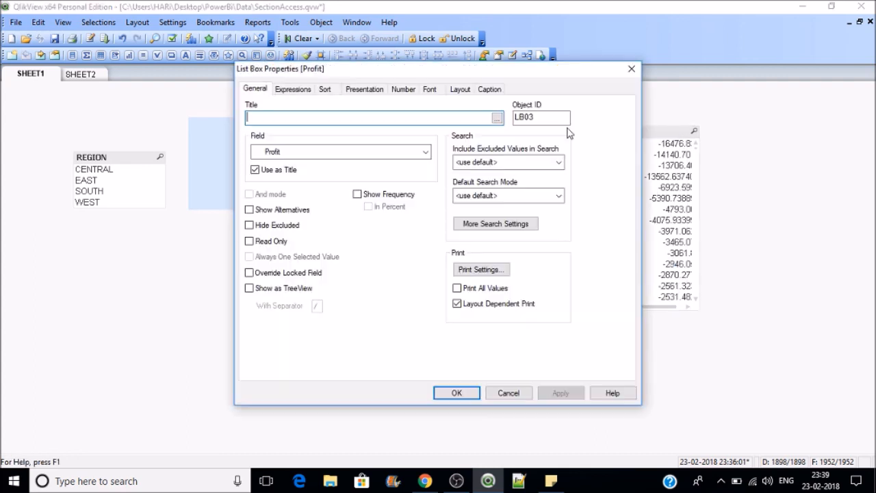
{"action": "left_click", "coordinate": [412, 156]}
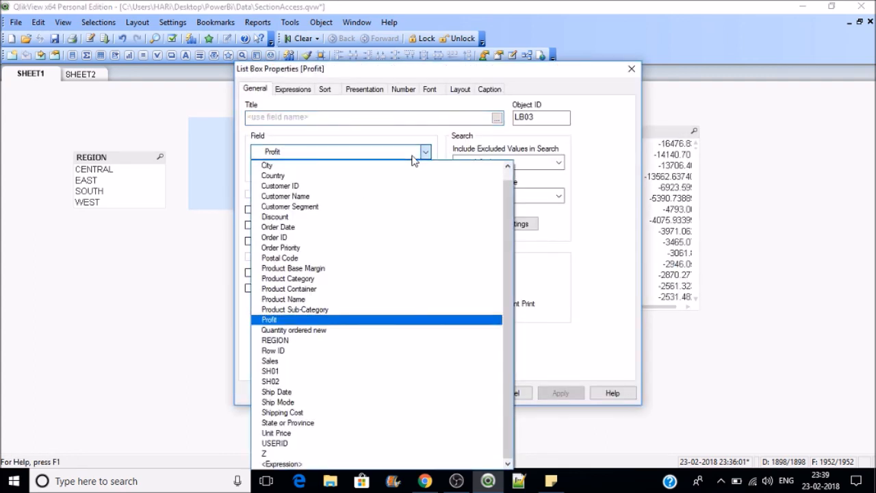
{"action": "key", "text": "s"}
{"action": "key", "text": "Return"}
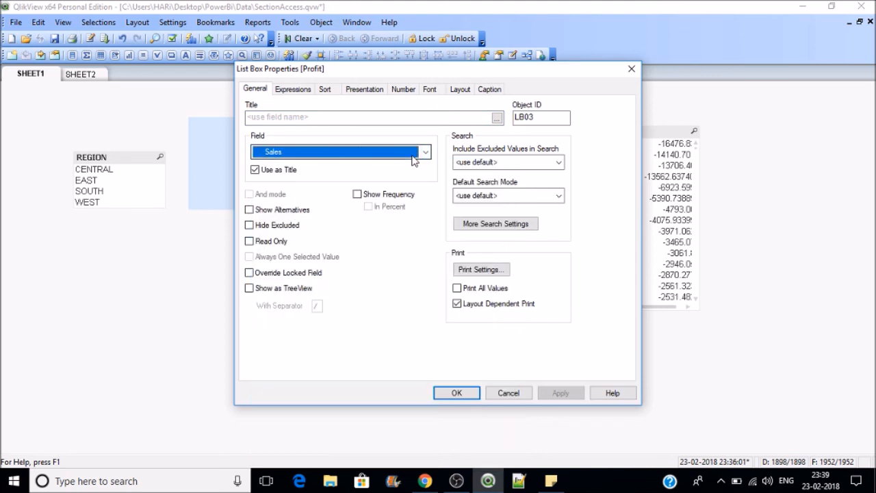
{"action": "left_click", "coordinate": [475, 395]}
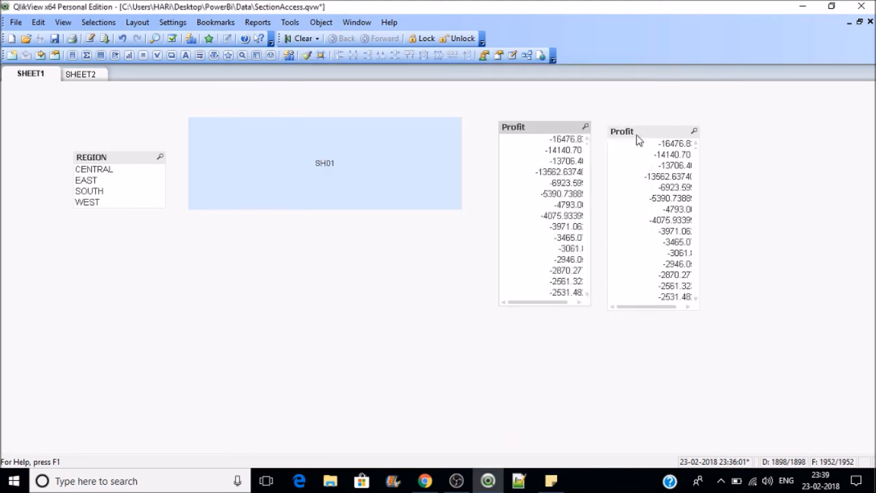
Step: Move the right-hand list box beside the other, set its field to Sales, and reload
{"action": "left_click_drag", "start_coordinate": [549, 133], "coordinate": [775, 132]}
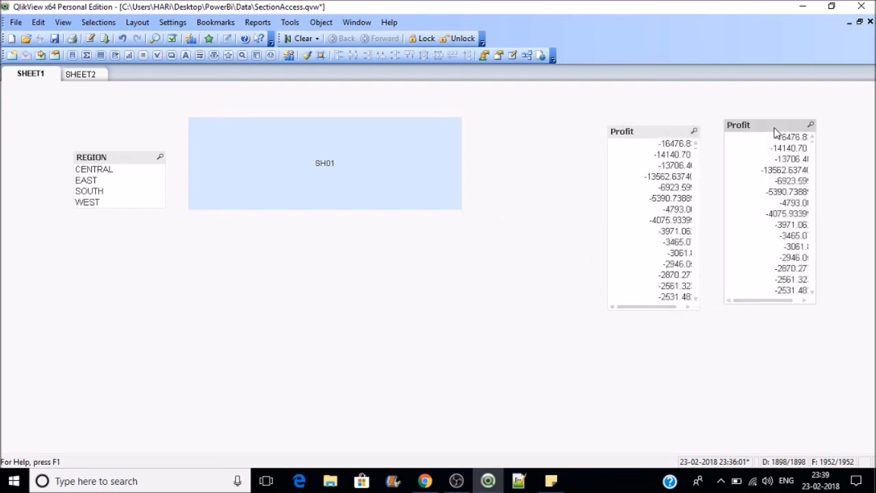
{"action": "right_click", "coordinate": [775, 132]}
{"action": "left_click", "coordinate": [782, 137]}
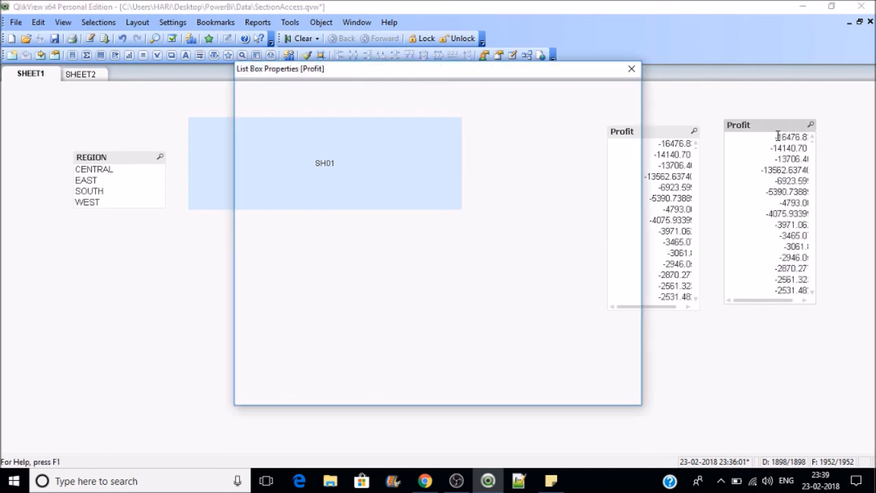
{"action": "left_click", "coordinate": [401, 153]}
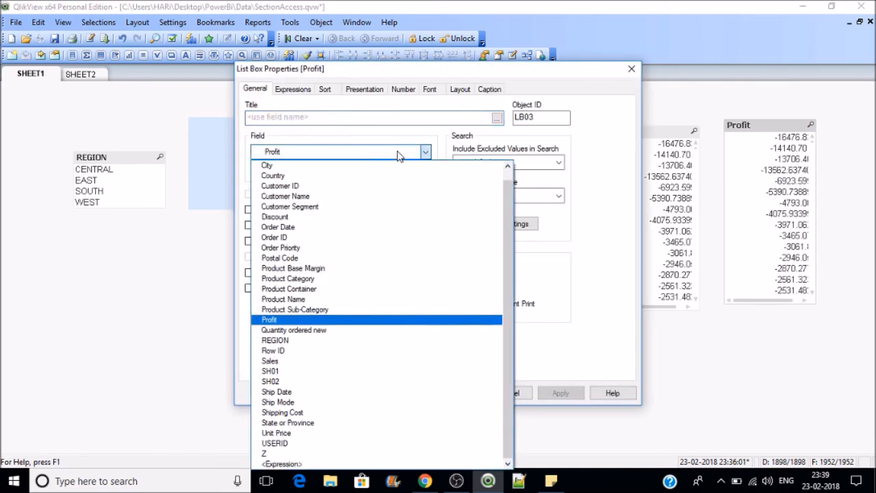
{"action": "left_click", "coordinate": [288, 361]}
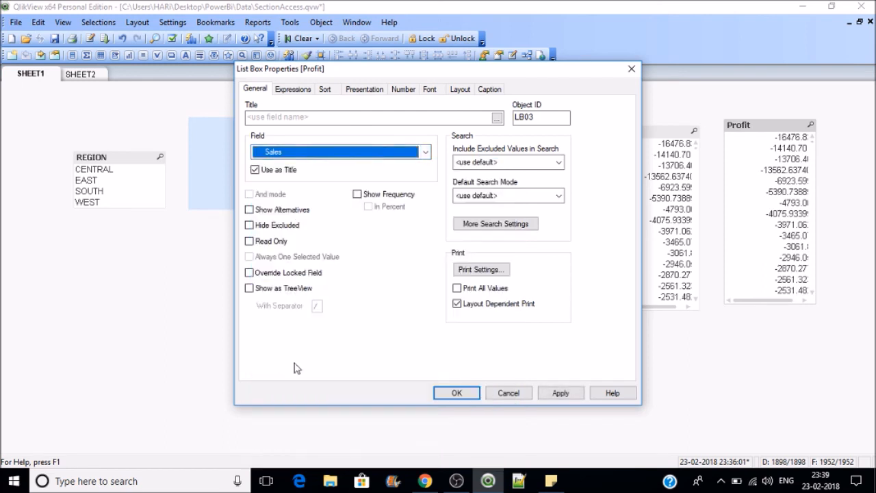
{"action": "left_click", "coordinate": [560, 393]}
{"action": "left_click", "coordinate": [456, 393]}
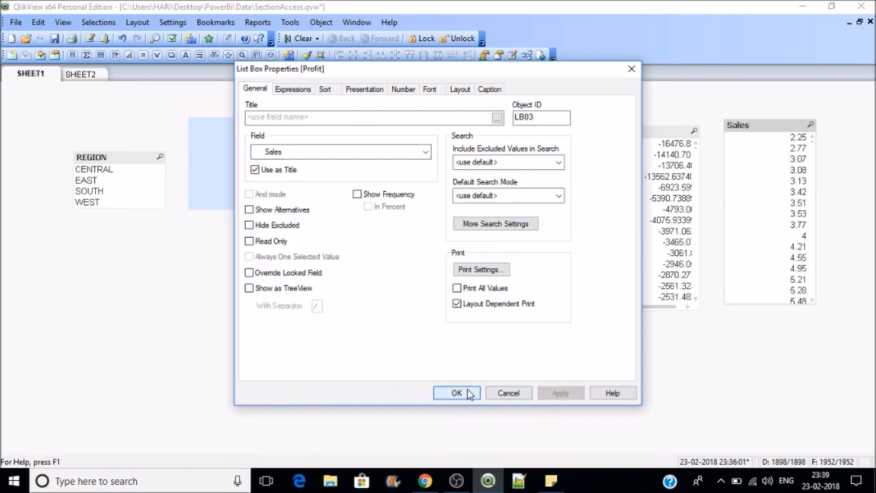
{"action": "left_click", "coordinate": [103, 38]}
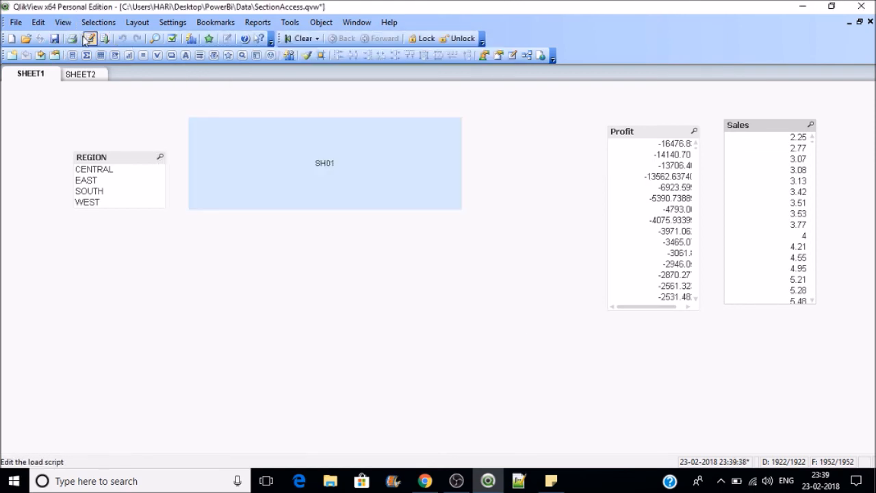
Step: Save, then set SHEET1's Show Sheet option to Always
{"action": "left_click", "coordinate": [54, 42]}
{"action": "right_click", "coordinate": [124, 114]}
{"action": "left_click", "coordinate": [134, 116]}
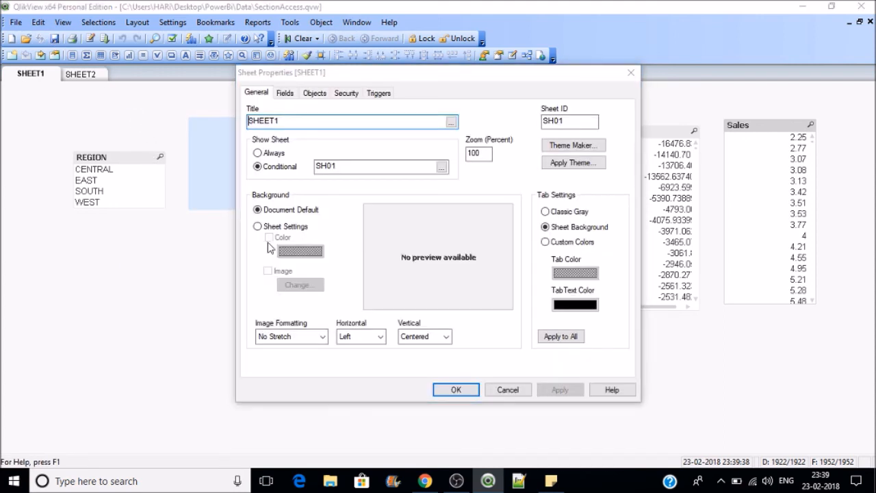
{"action": "left_click", "coordinate": [266, 153]}
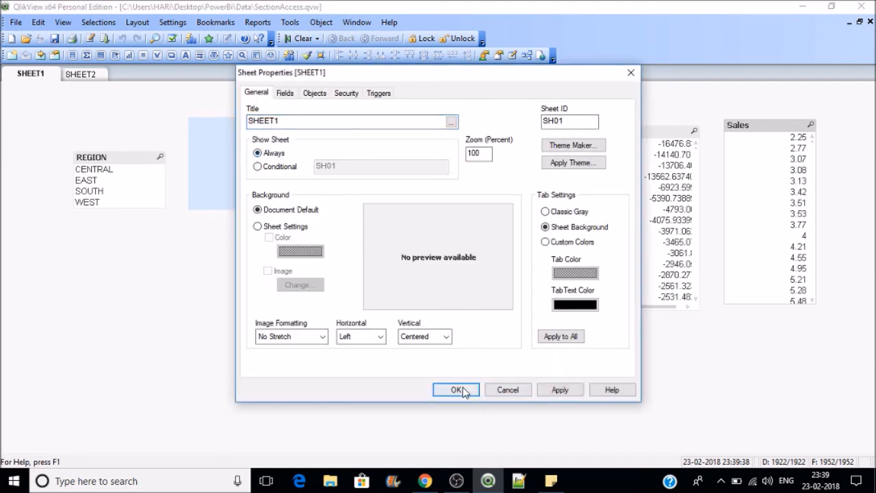
{"action": "left_click", "coordinate": [459, 389]}
Step: Set SHEET2's Show Sheet option to Always, return to SHEET1 and save the document
{"action": "left_click", "coordinate": [84, 77]}
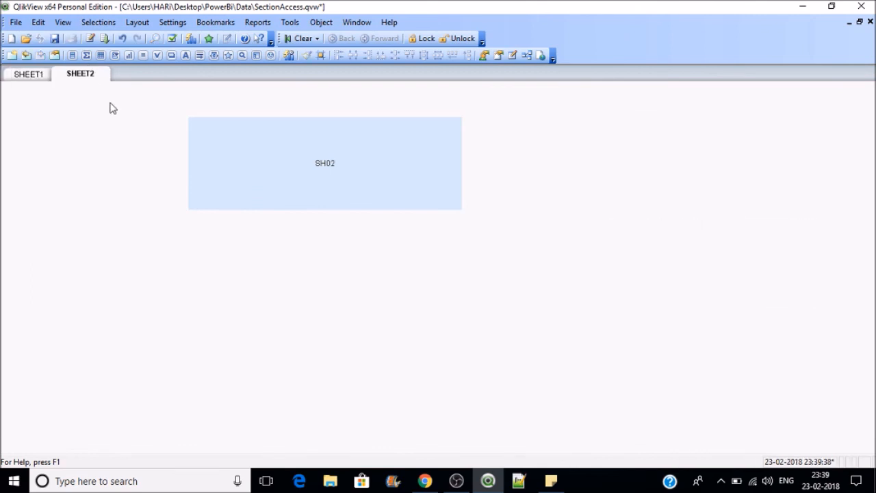
{"action": "right_click", "coordinate": [110, 107]}
{"action": "left_click", "coordinate": [124, 109]}
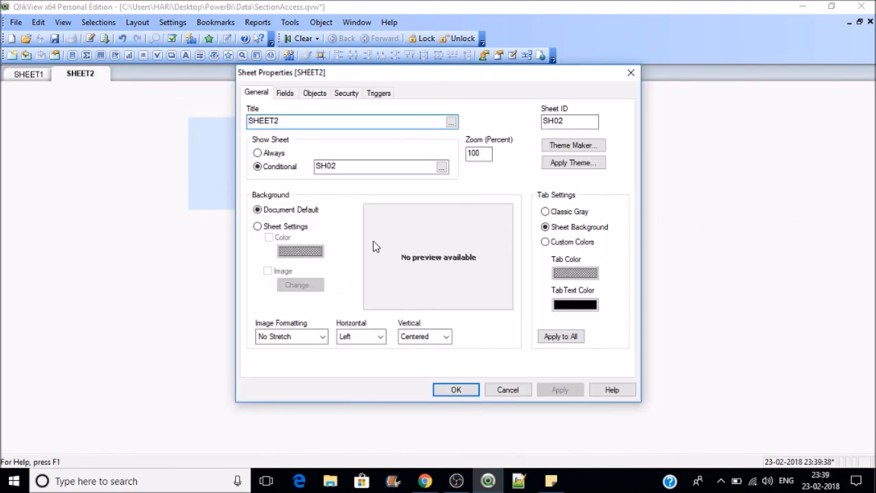
{"action": "left_click", "coordinate": [260, 155]}
{"action": "left_click", "coordinate": [464, 395]}
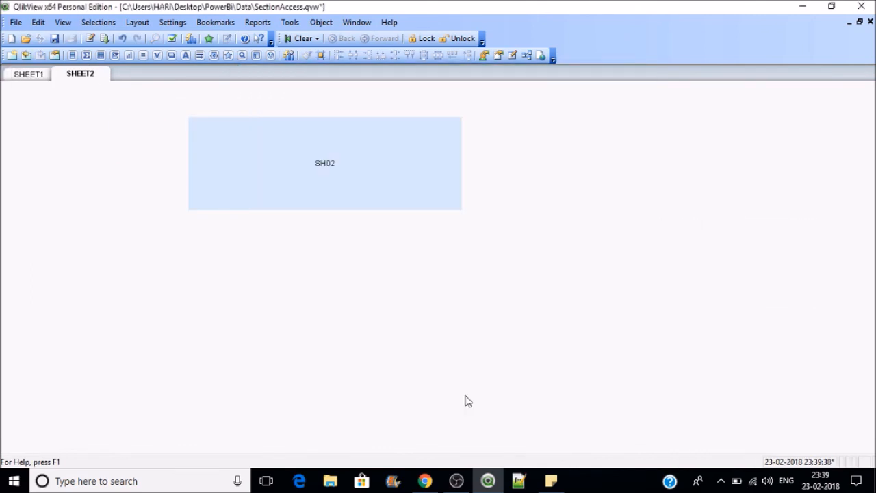
{"action": "left_click", "coordinate": [33, 75]}
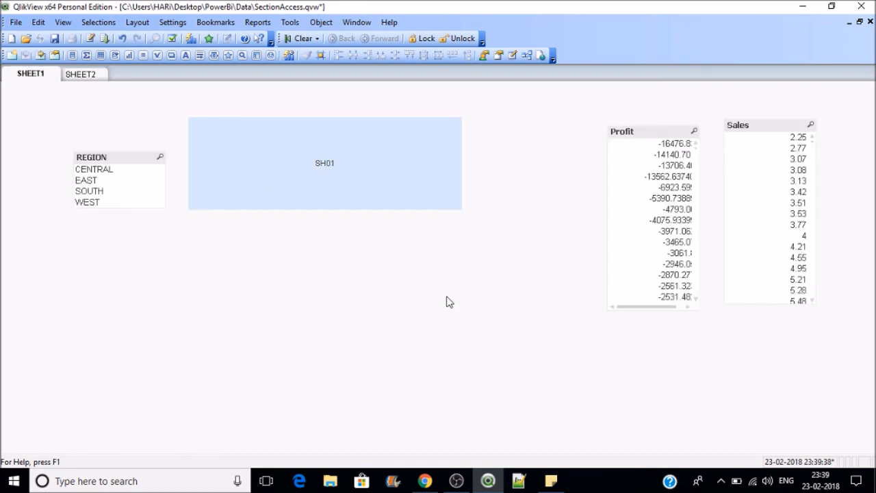
{"action": "key", "text": "ctrl+s"}
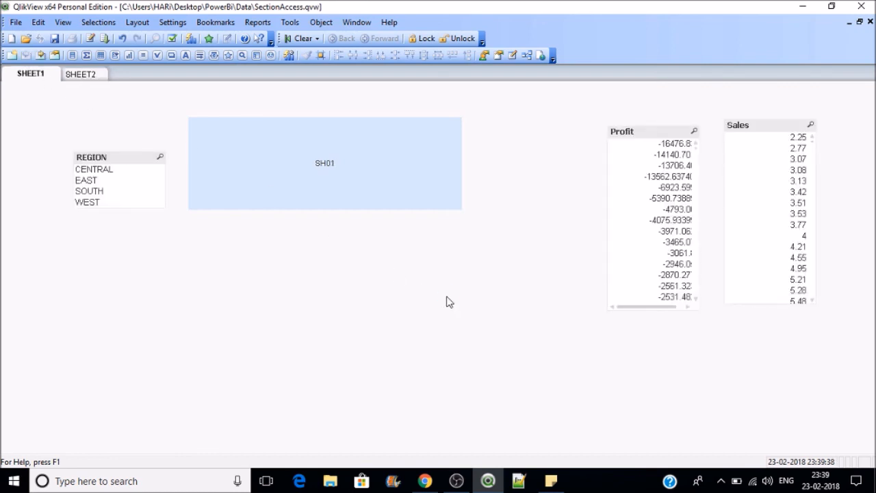
Step: Relaunch QlikView, open SectionAccess with a test user's ID and password, check Profit is unavailable, then close
{"action": "left_click", "coordinate": [861, 6]}
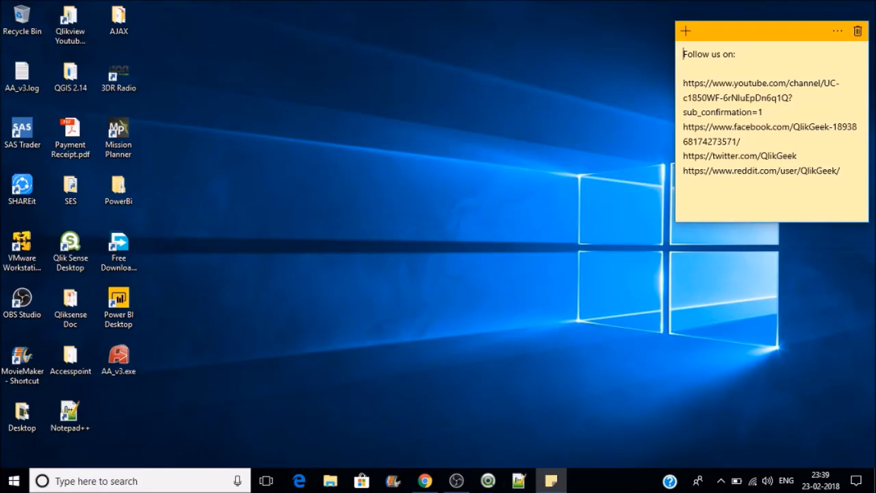
{"action": "left_click", "coordinate": [488, 480]}
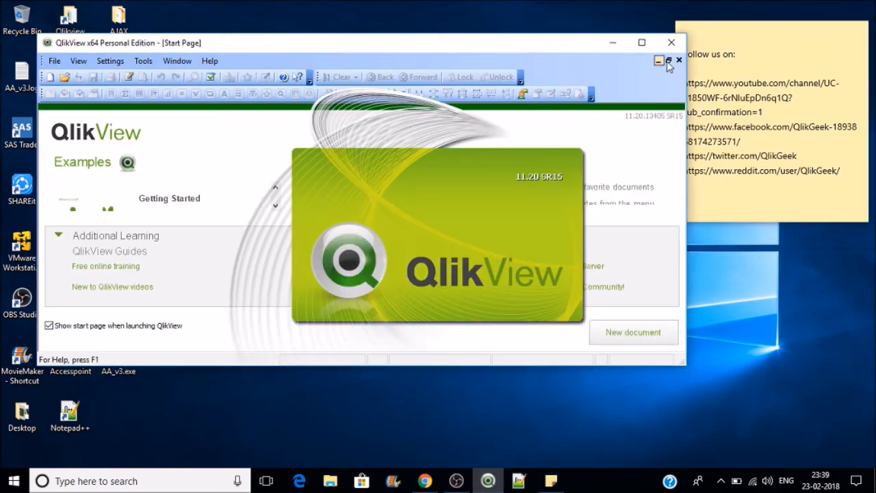
{"action": "left_click", "coordinate": [642, 42]}
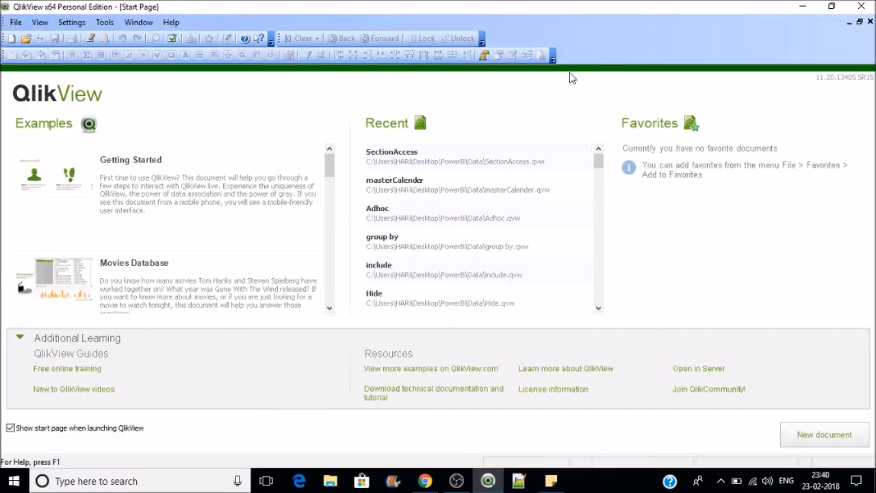
{"action": "left_click", "coordinate": [422, 159]}
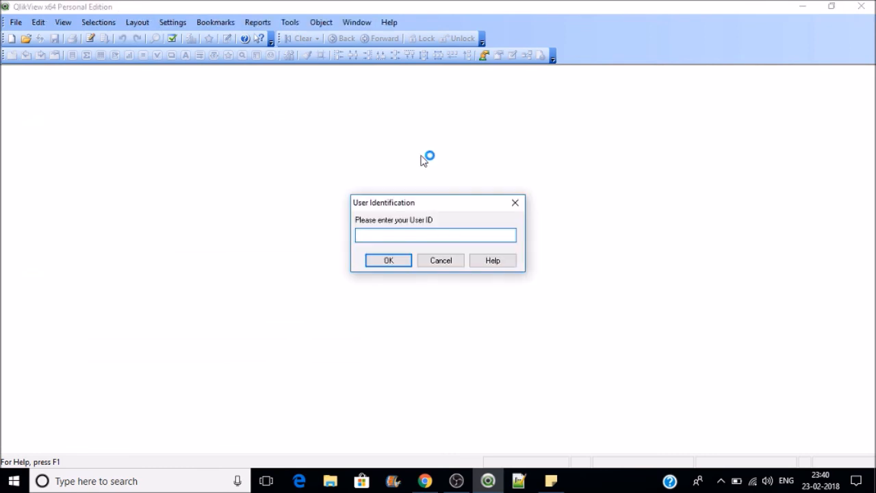
{"action": "type", "text": "USER"}
{"action": "key", "text": "Return"}
{"action": "type", "text": "●●●●●"}
{"action": "key", "text": "Return"}
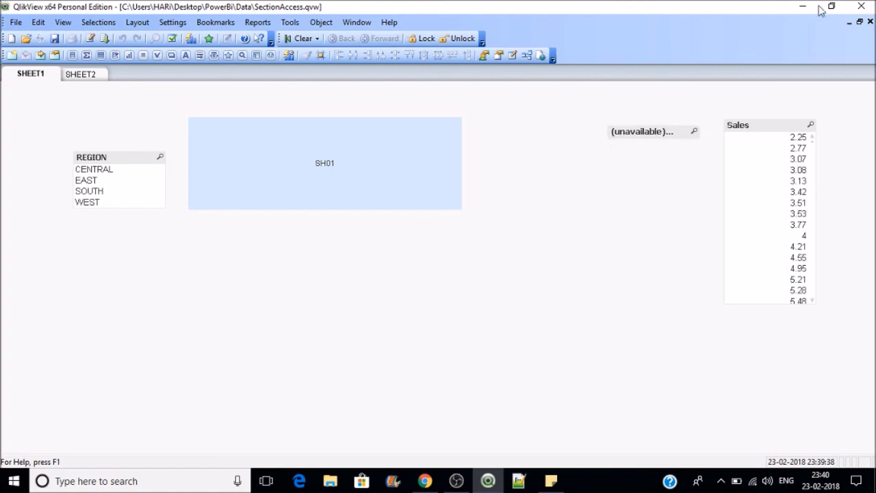
{"action": "left_click", "coordinate": [867, 6]}
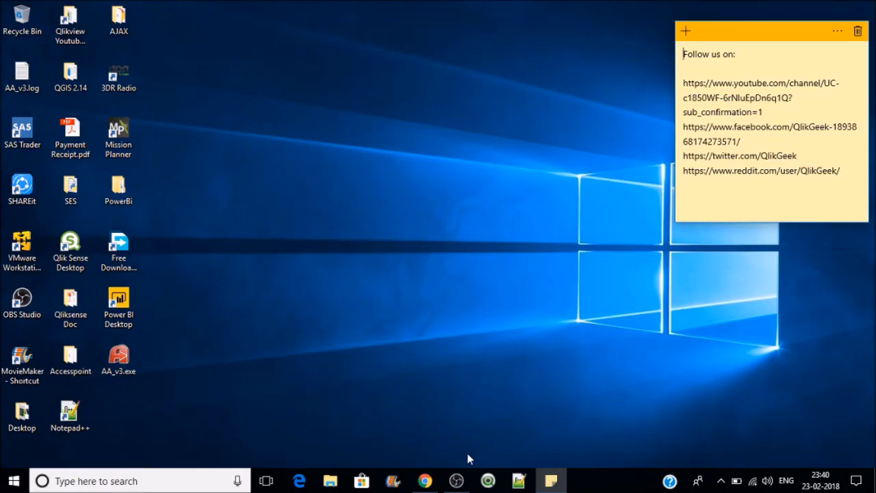
Step: Relaunch QlikView and open SectionAccess with the third user's ID and password
{"action": "left_click", "coordinate": [487, 480]}
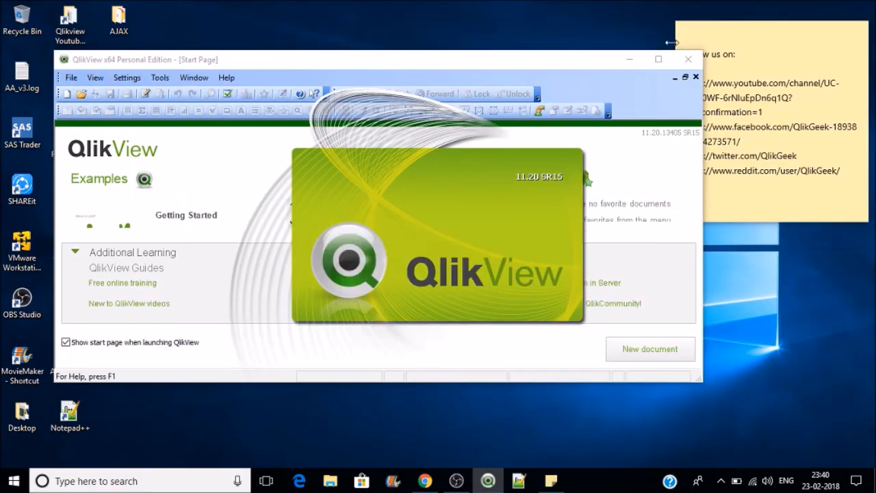
{"action": "left_click", "coordinate": [659, 59]}
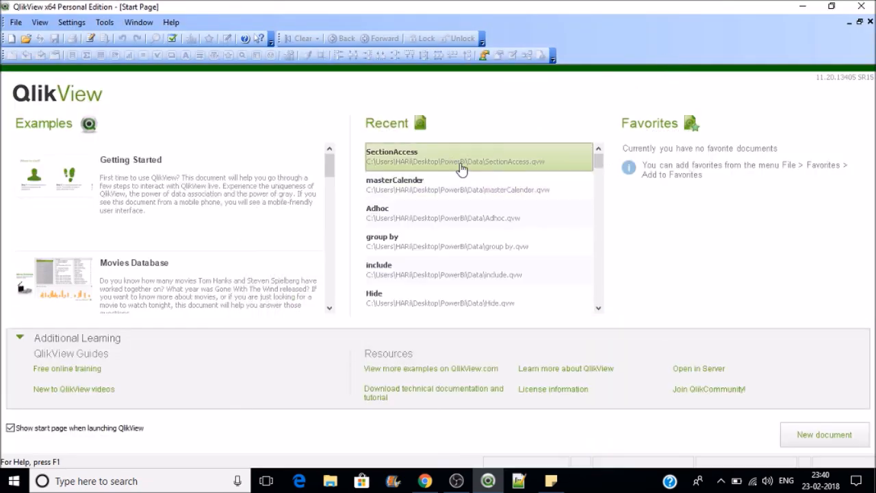
{"action": "left_click", "coordinate": [461, 167]}
{"action": "type", "text": "USER"}
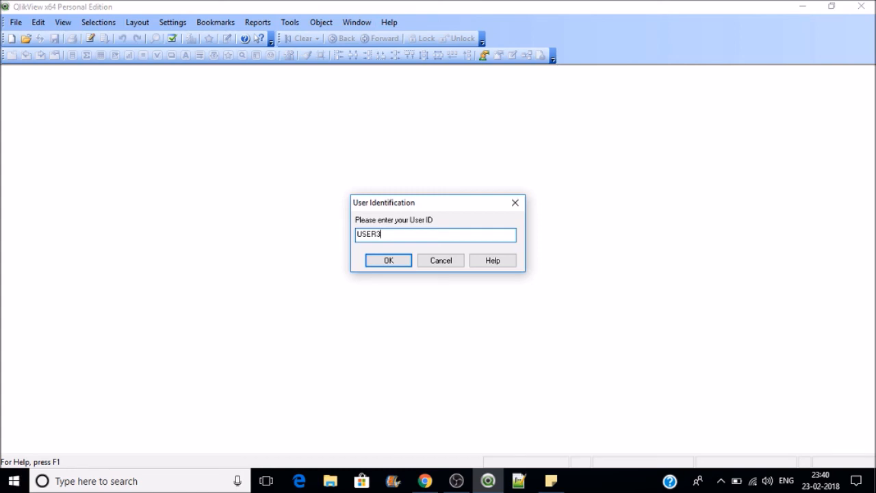
{"action": "type", "text": "3"}
{"action": "key", "text": "Return"}
{"action": "type", "text": "PASS3"}
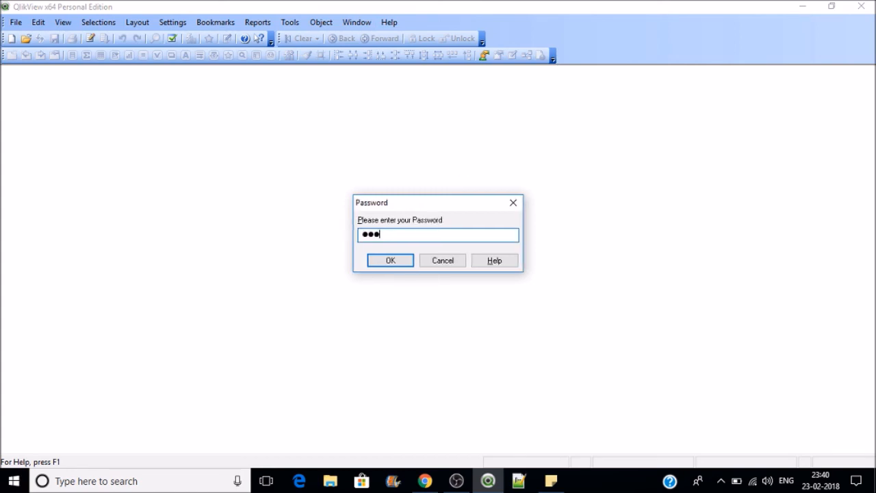
{"action": "key", "text": "Return"}
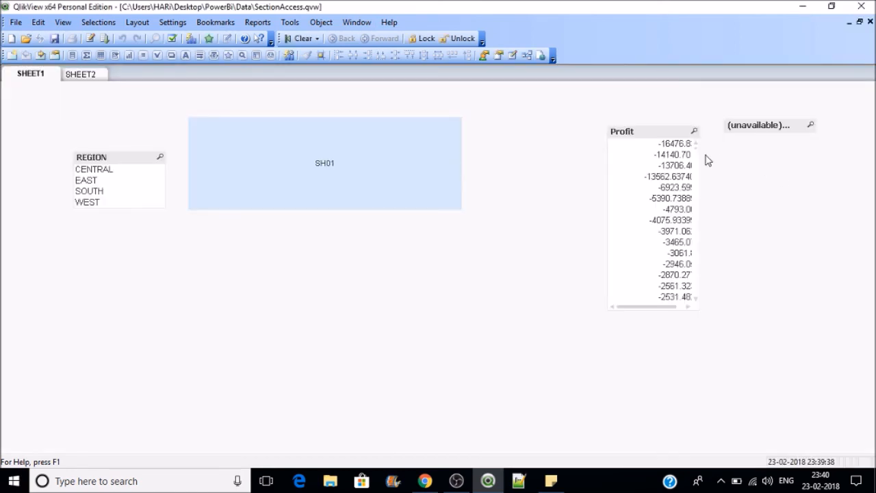